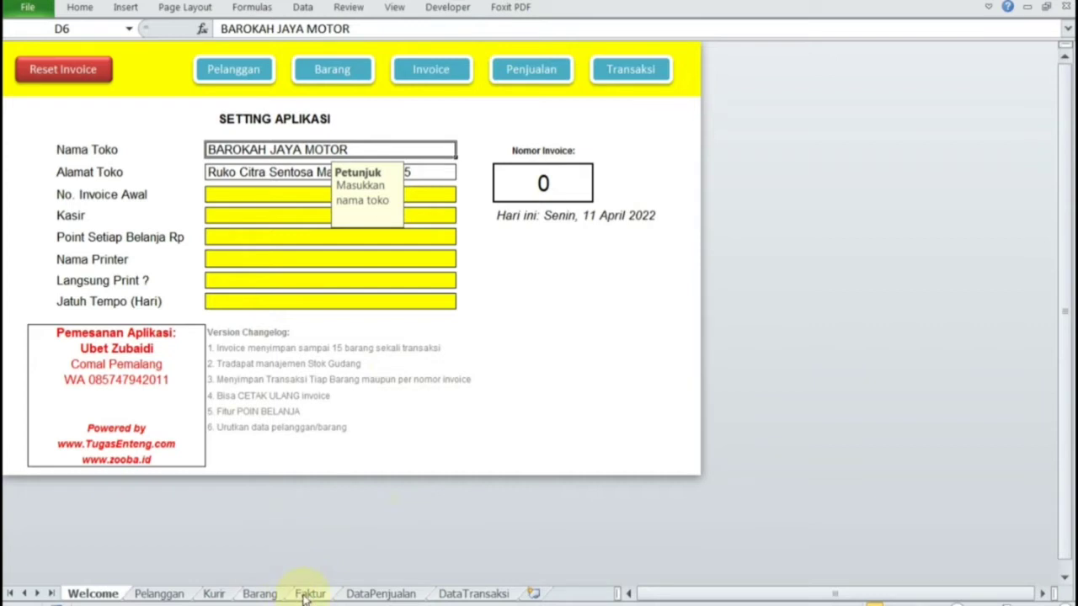
Set the starting invoice number to 1 in the SETTING APLIKASI form
{"action": "left_click", "coordinate": [305, 594]}
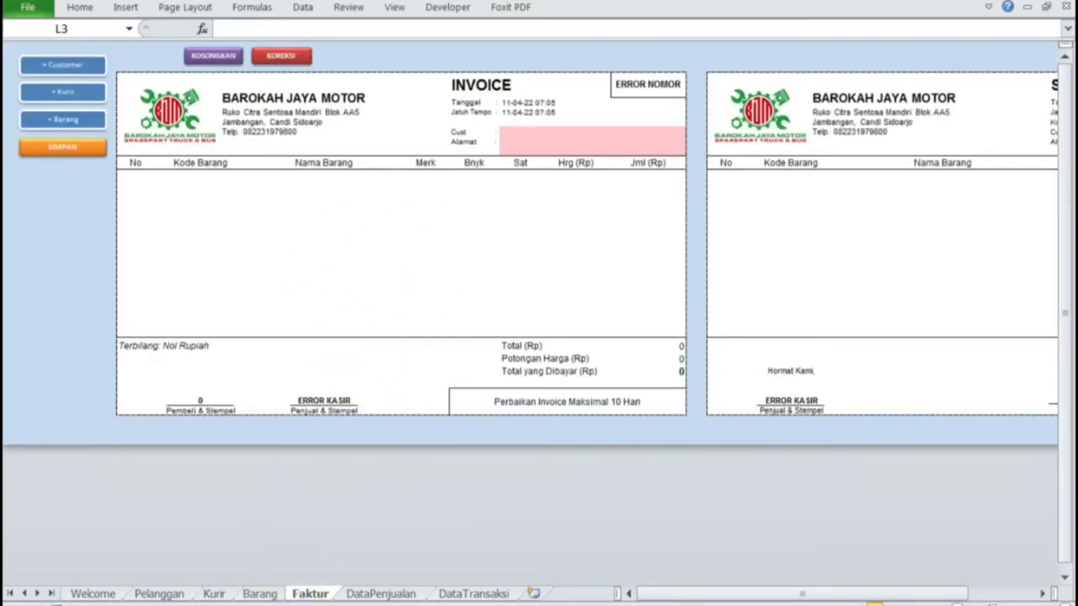
{"action": "left_click_drag", "start_coordinate": [653, 598], "coordinate": [698, 594]}
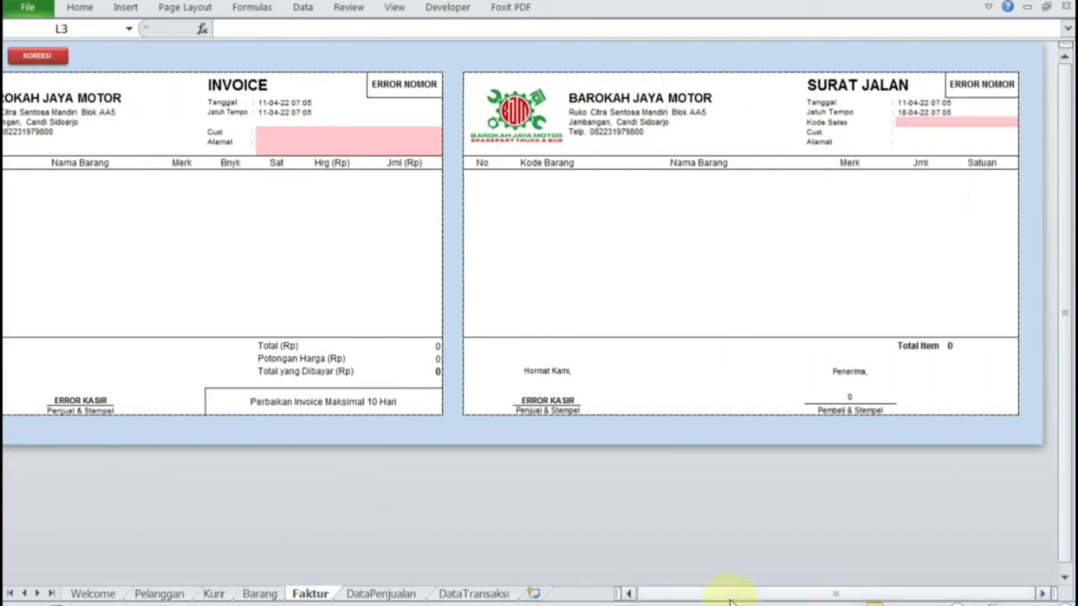
{"action": "left_click", "coordinate": [104, 594]}
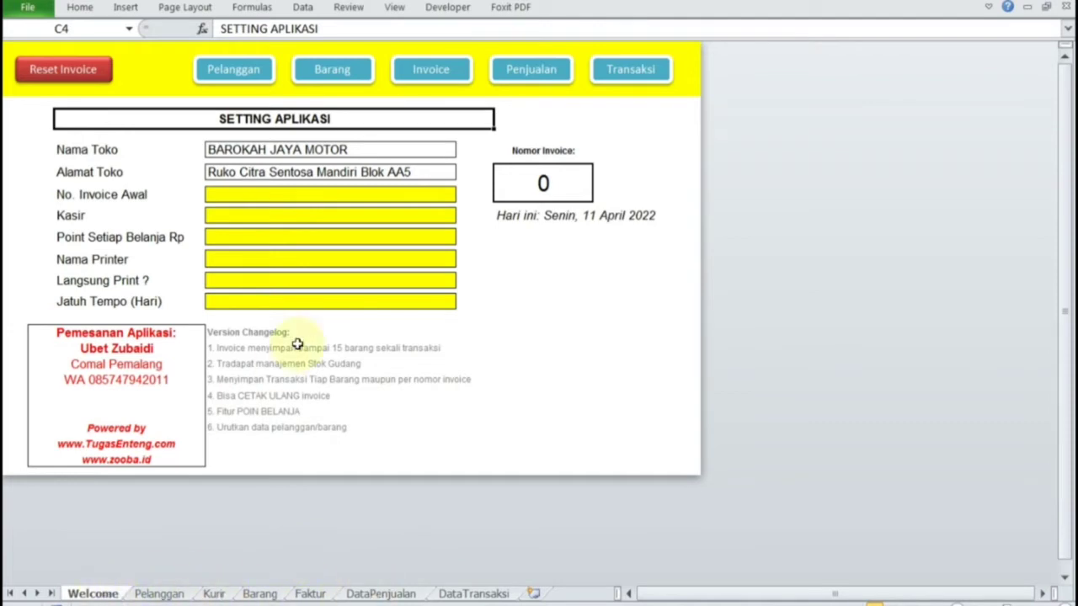
{"action": "left_click", "coordinate": [244, 150]}
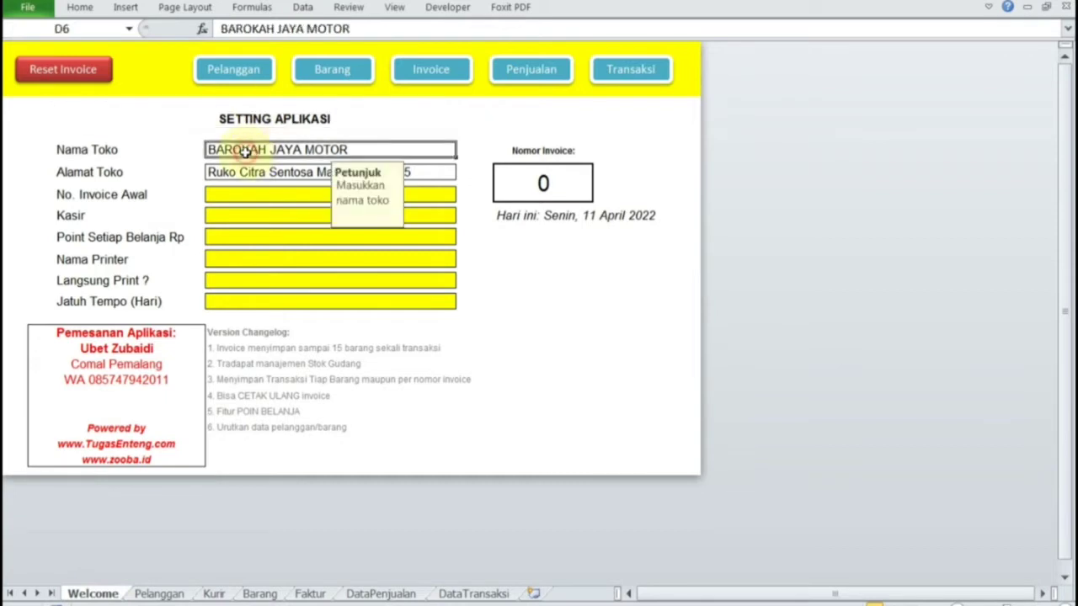
{"action": "key", "text": "Return"}
{"action": "key", "text": "Return"}
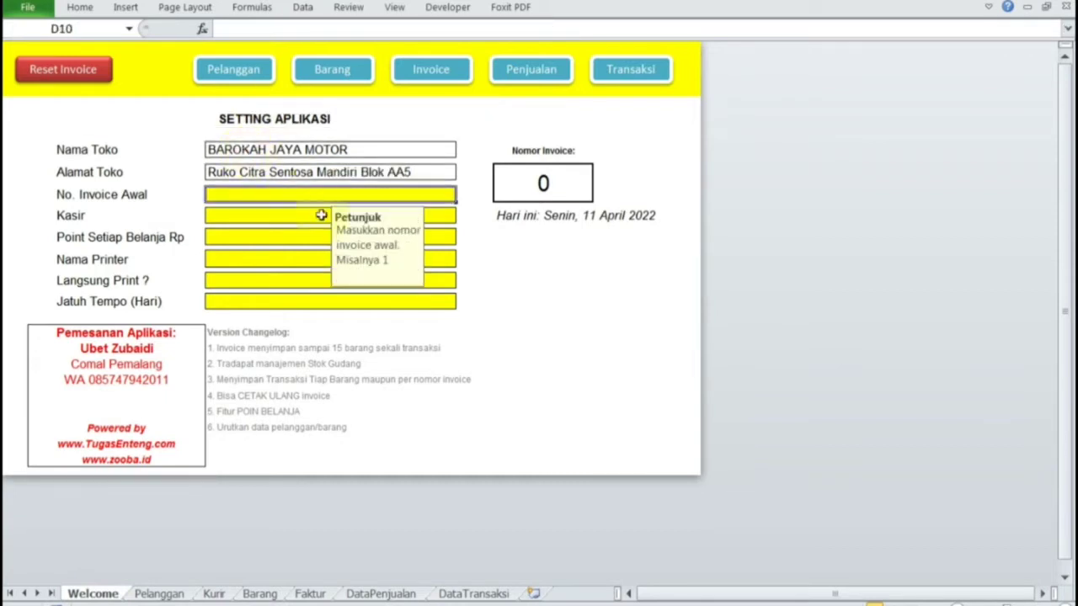
{"action": "type", "text": "1"}
{"action": "key", "text": "Return"}
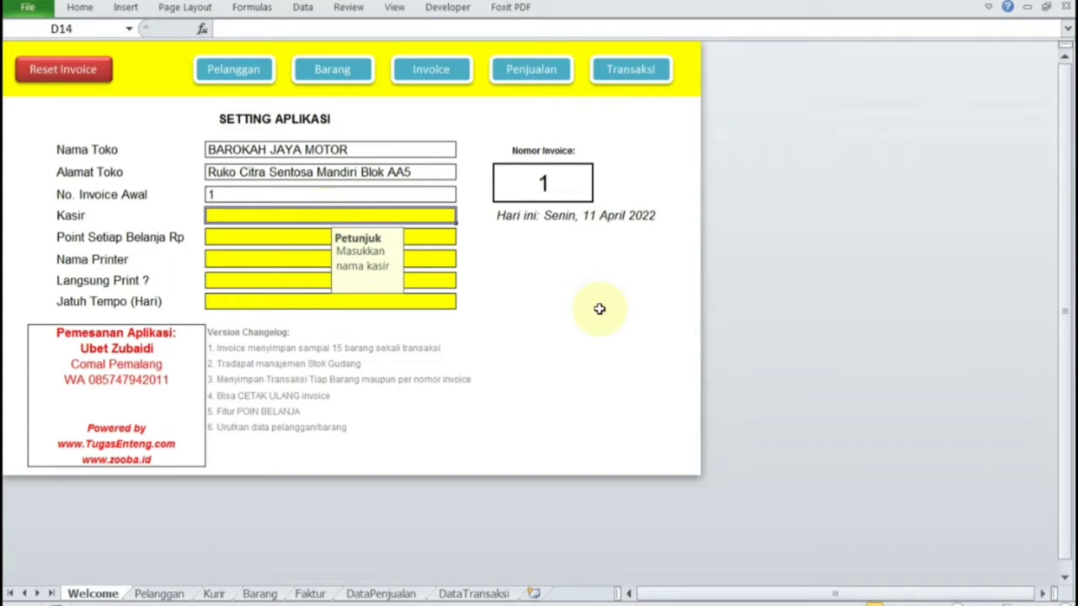
Enter the cashier's name and set 25000 rupiah spending per loyalty point
{"action": "type", "text": "Ubet Z"}
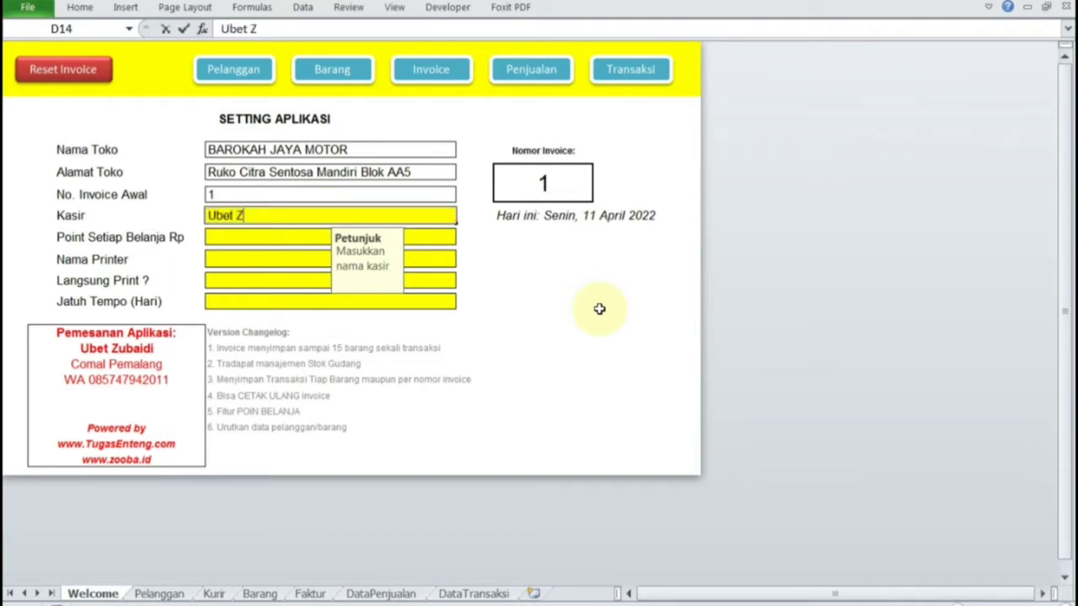
{"action": "type", "text": "ubaidi"}
{"action": "key", "text": "BackSpace"}
{"action": "key", "text": "BackSpace"}
{"action": "key", "text": "BackSpace"}
{"action": "type", "text": "idi"}
{"action": "key", "text": "Return"}
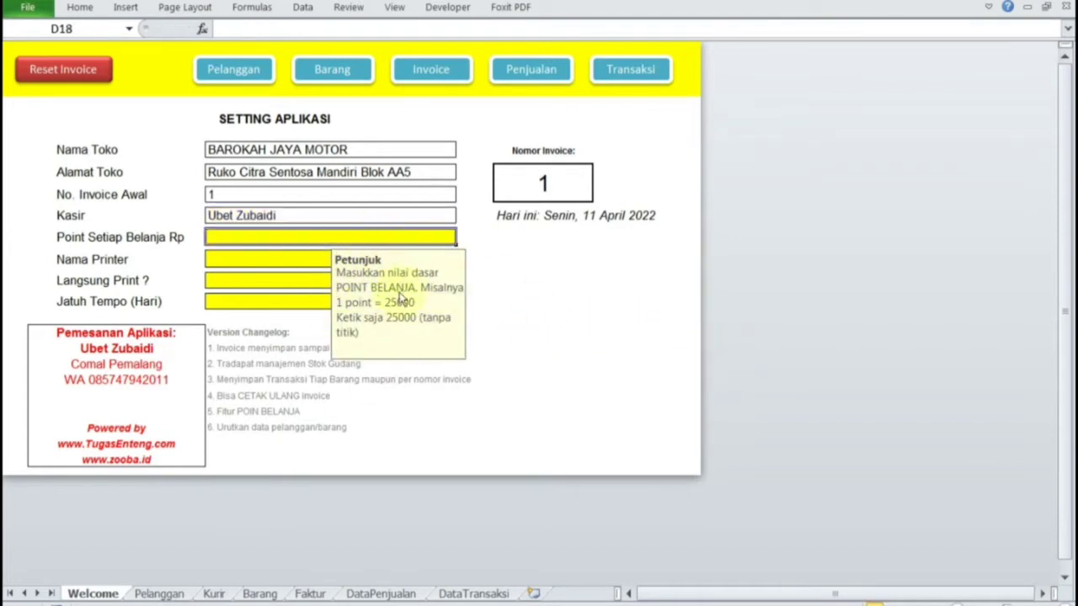
{"action": "left_click_drag", "start_coordinate": [362, 286], "coordinate": [492, 264]}
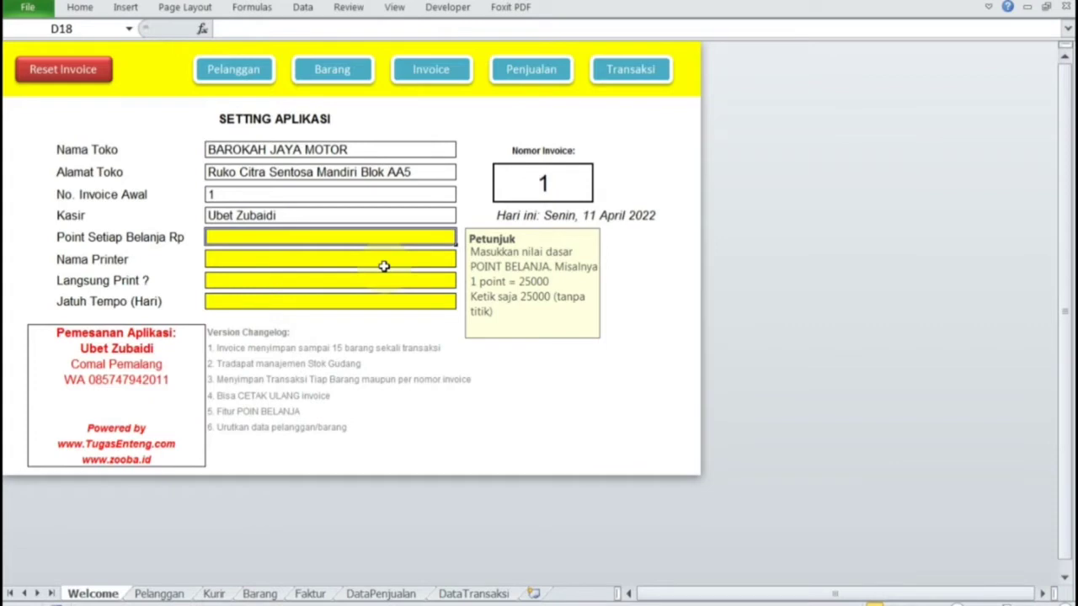
{"action": "type", "text": "25000"}
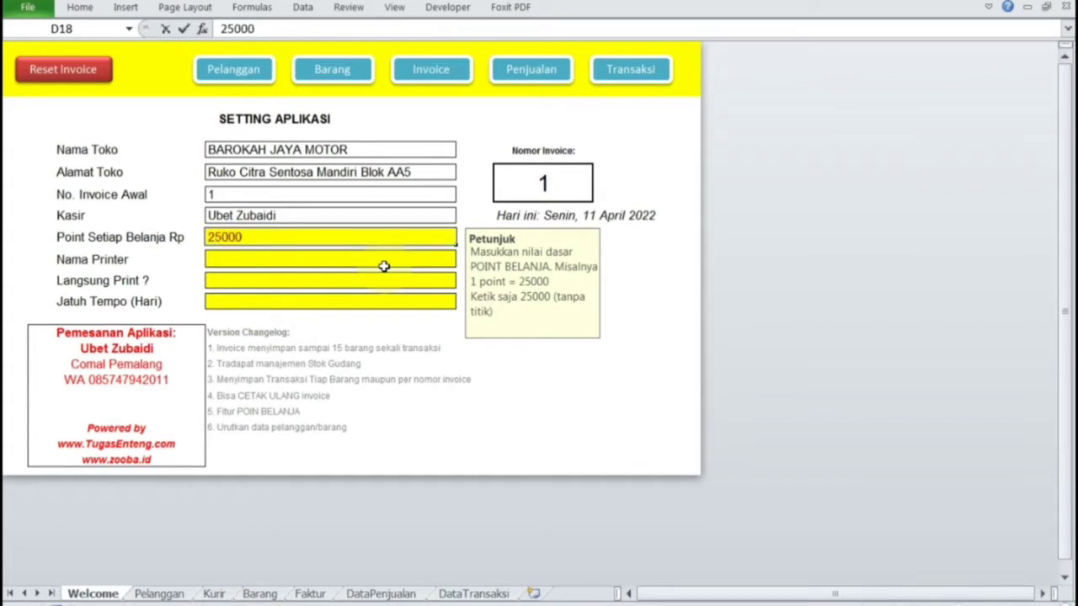
{"action": "left_click", "coordinate": [383, 266]}
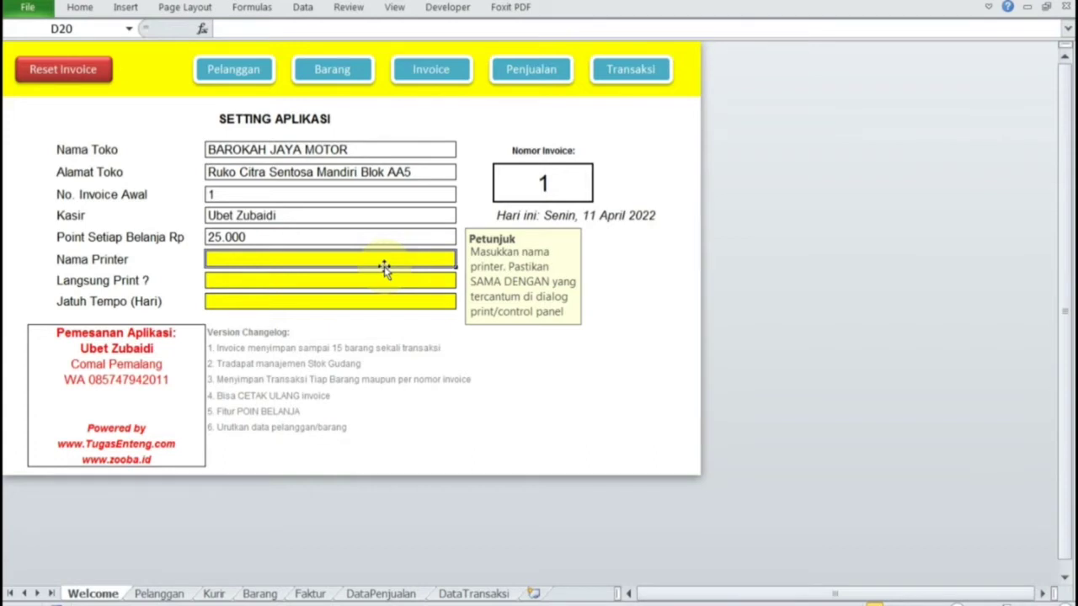
Enter EPSON L3110 Series as the printer name, matching the print dialog's printer
{"action": "key", "text": "ctrl+p"}
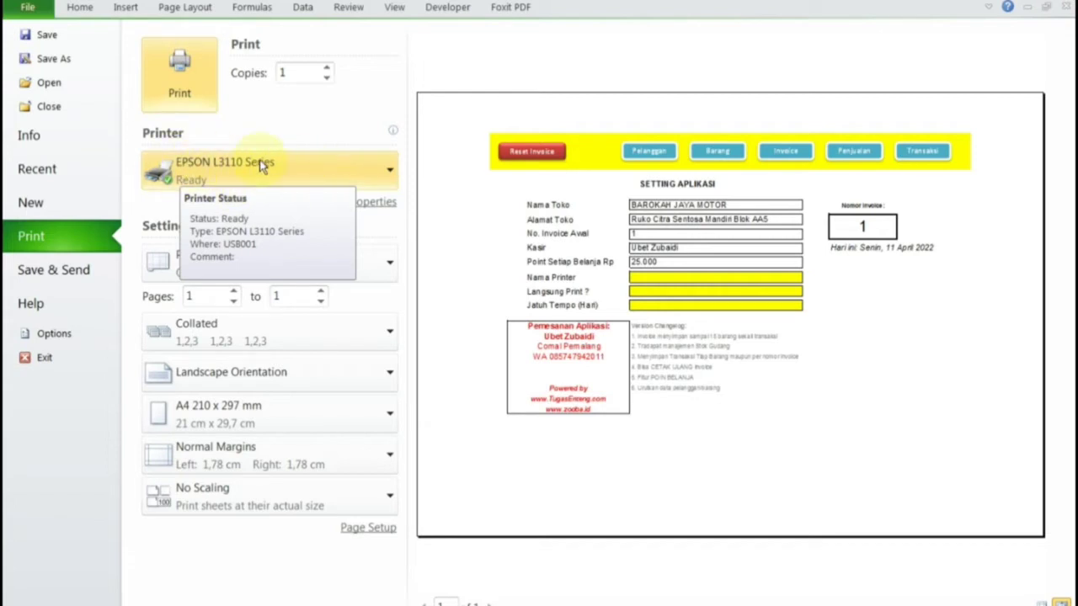
{"action": "key", "text": "Escape"}
{"action": "type", "text": "EP"}
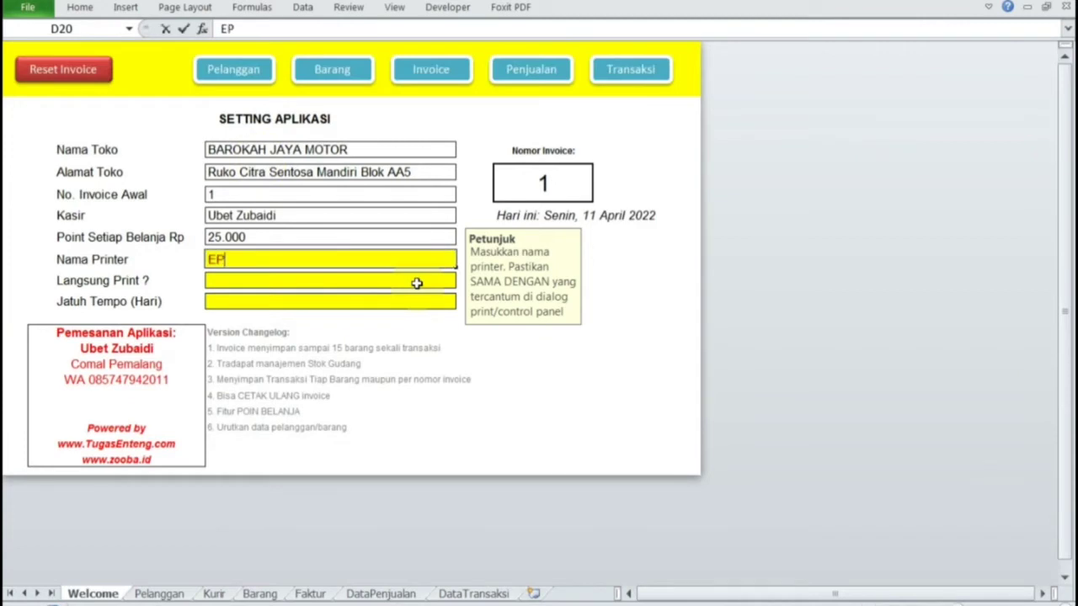
{"action": "type", "text": "SON "}
{"action": "type", "text": "L3110 "}
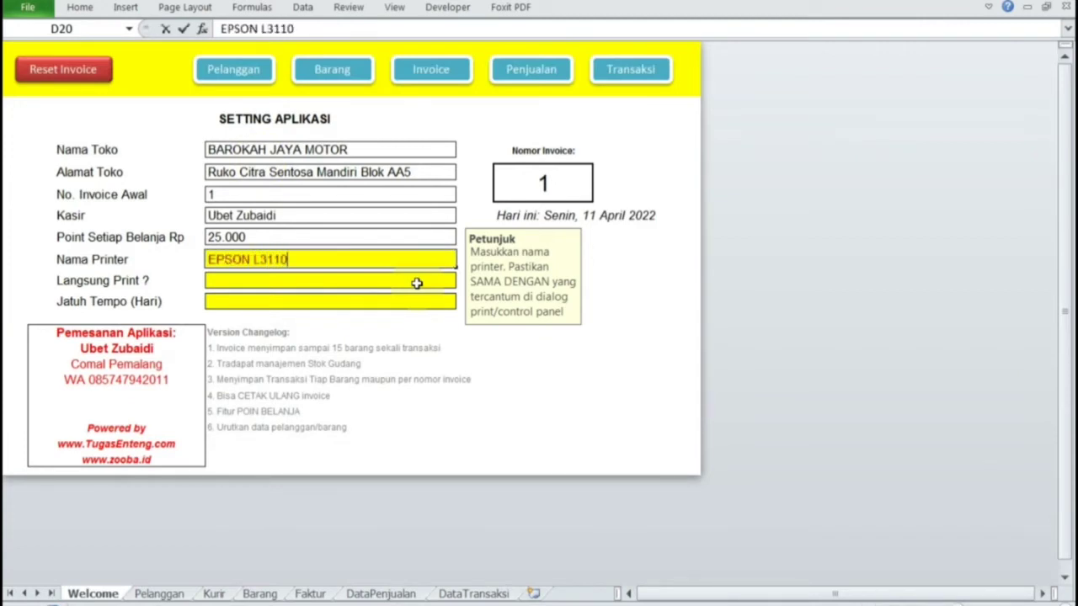
{"action": "type", "text": "Series"}
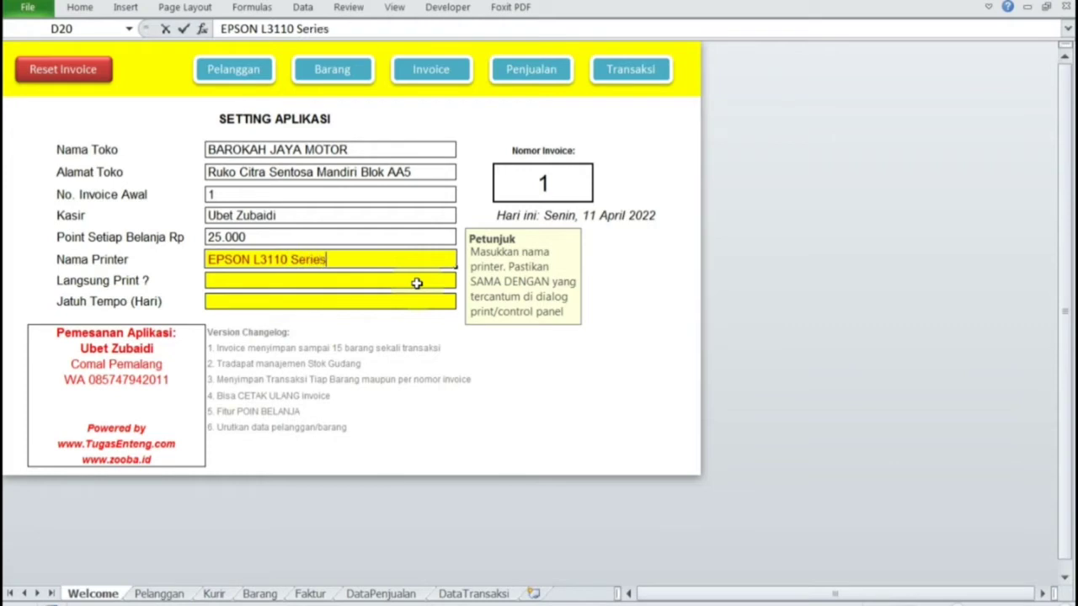
{"action": "left_click", "coordinate": [418, 284]}
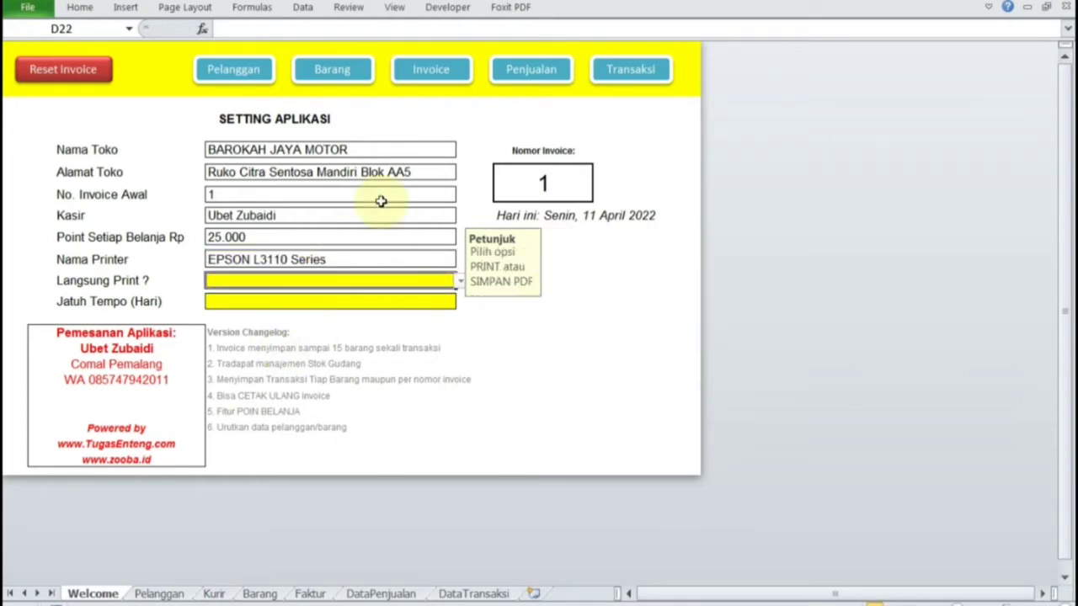
Verify EPSON L3110 Series appears in the installed printer list
{"action": "key", "text": "ctrl+p"}
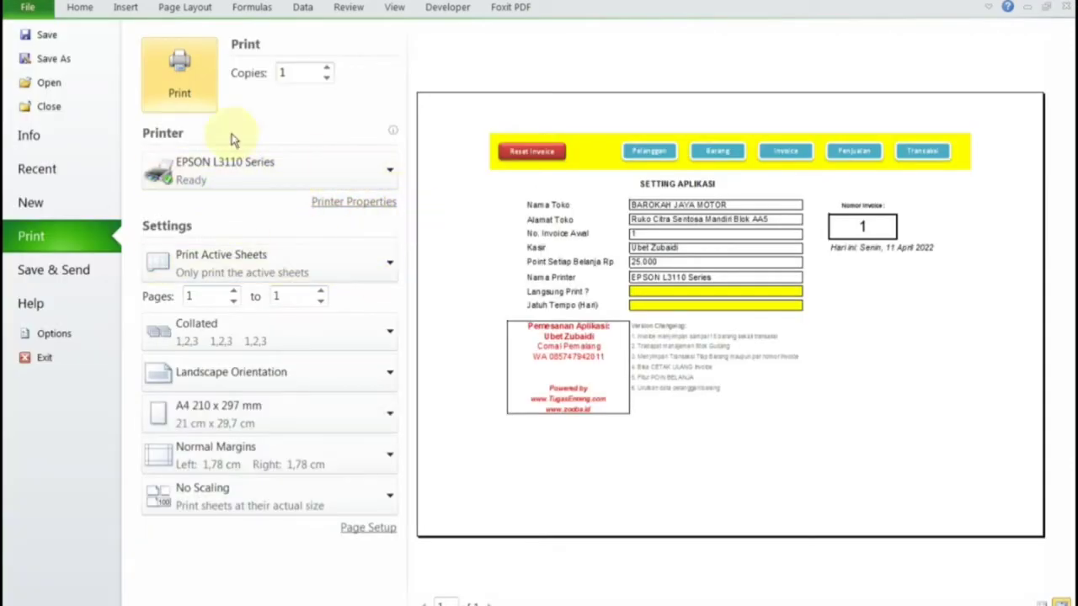
{"action": "left_click", "coordinate": [284, 169]}
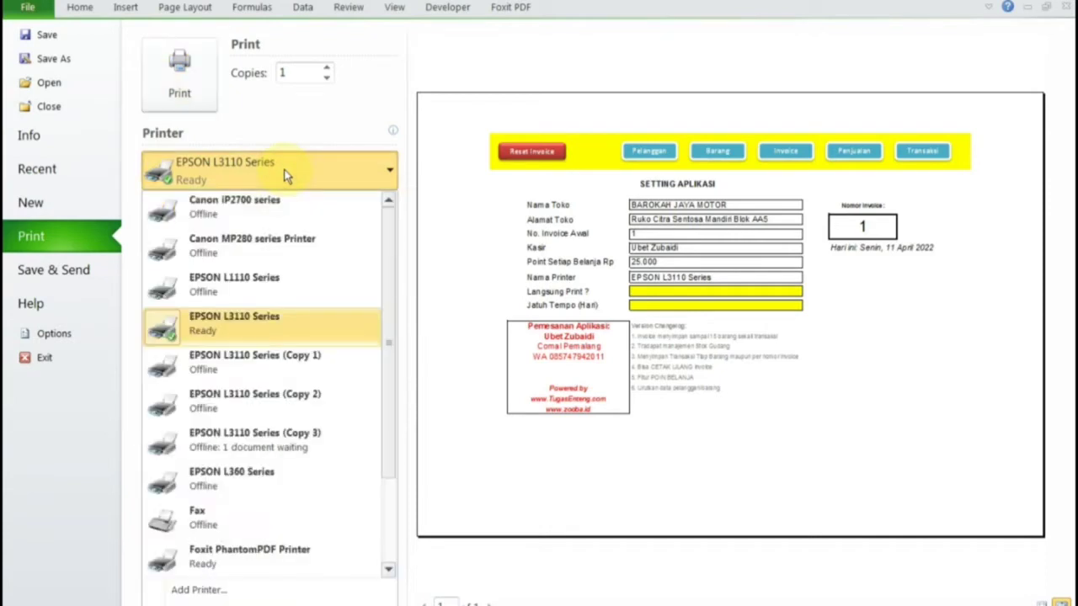
{"action": "mouse_move", "coordinate": [386, 239]}
{"action": "left_mouse_down"}
{"action": "mouse_move", "coordinate": [387, 380]}
{"action": "mouse_move", "coordinate": [386, 227]}
{"action": "left_mouse_up"}
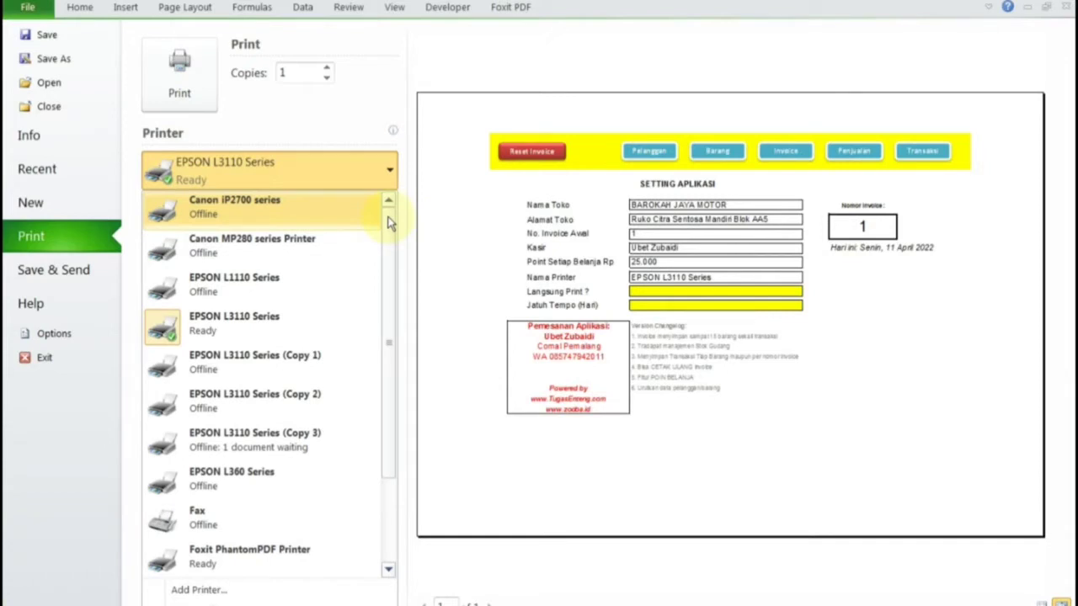
{"action": "left_click", "coordinate": [242, 190]}
{"action": "key", "text": "Escape"}
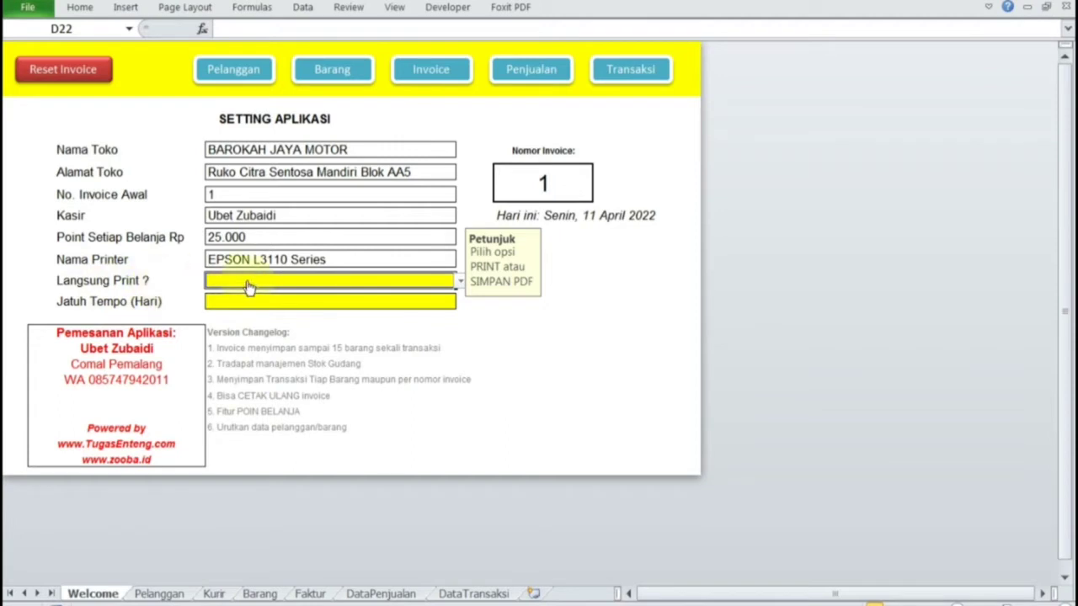
Set the Langsung Print option to Simpan PDF
{"action": "left_click", "coordinate": [461, 281]}
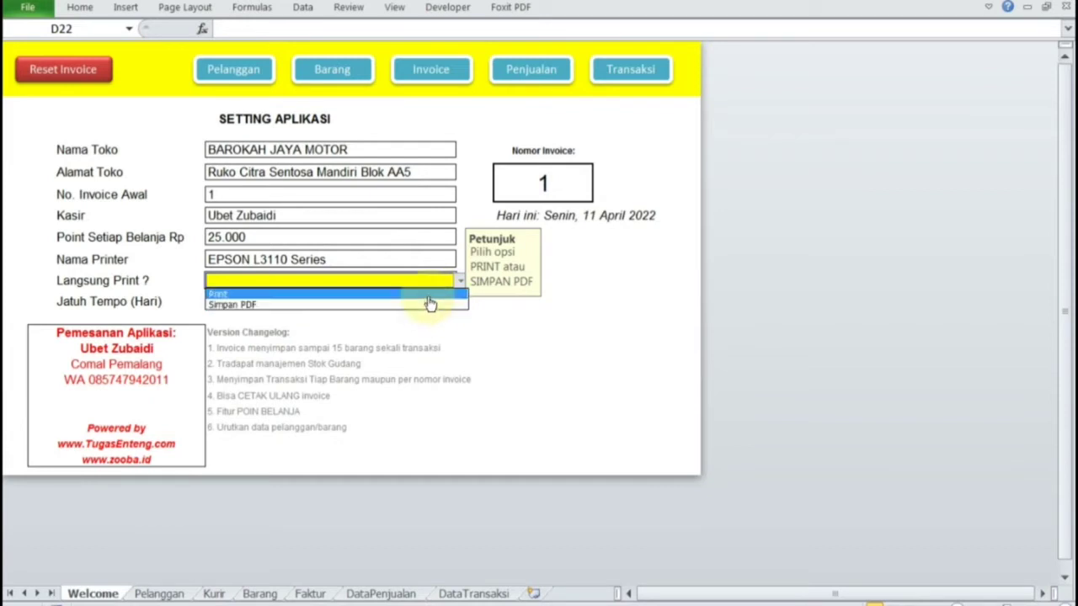
{"action": "left_click", "coordinate": [426, 297]}
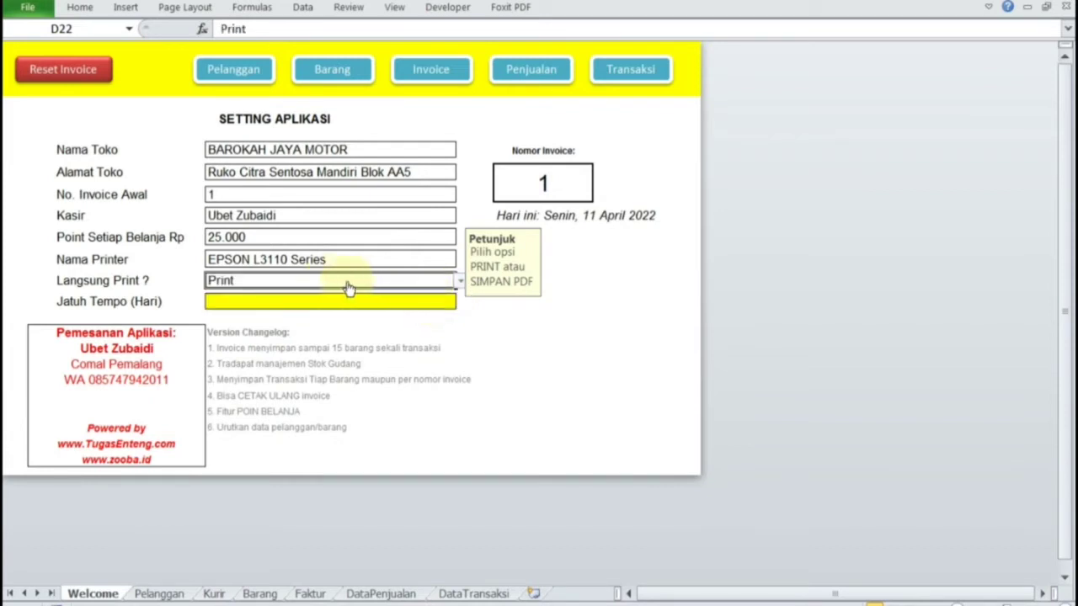
{"action": "left_click", "coordinate": [432, 282]}
{"action": "left_click", "coordinate": [397, 304]}
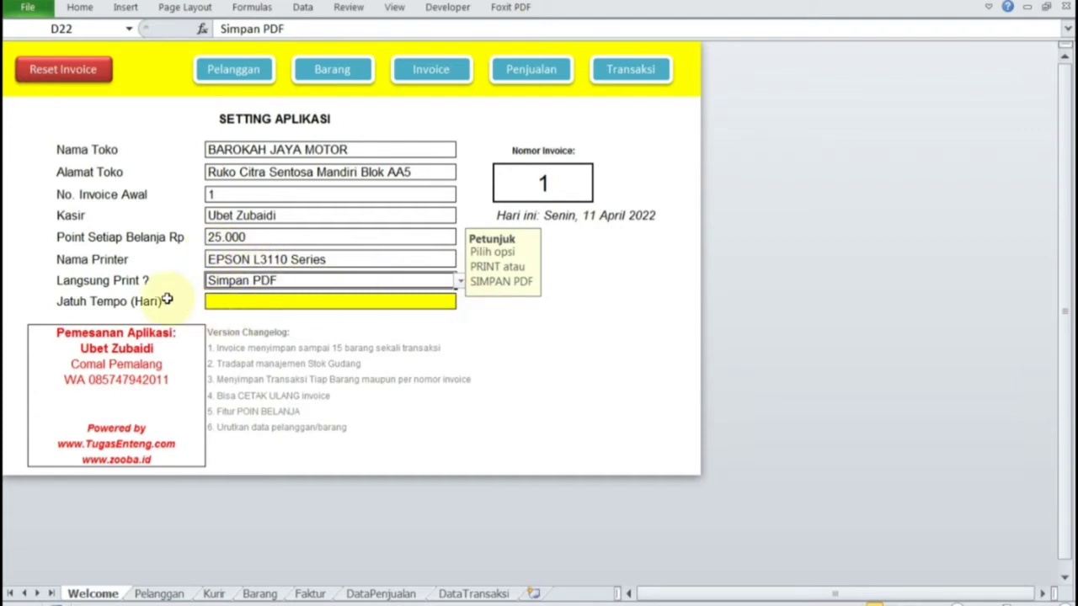
Set Jatuh Tempo to 3 days and save the workbook, accepting the privacy warning
{"action": "left_click", "coordinate": [212, 301]}
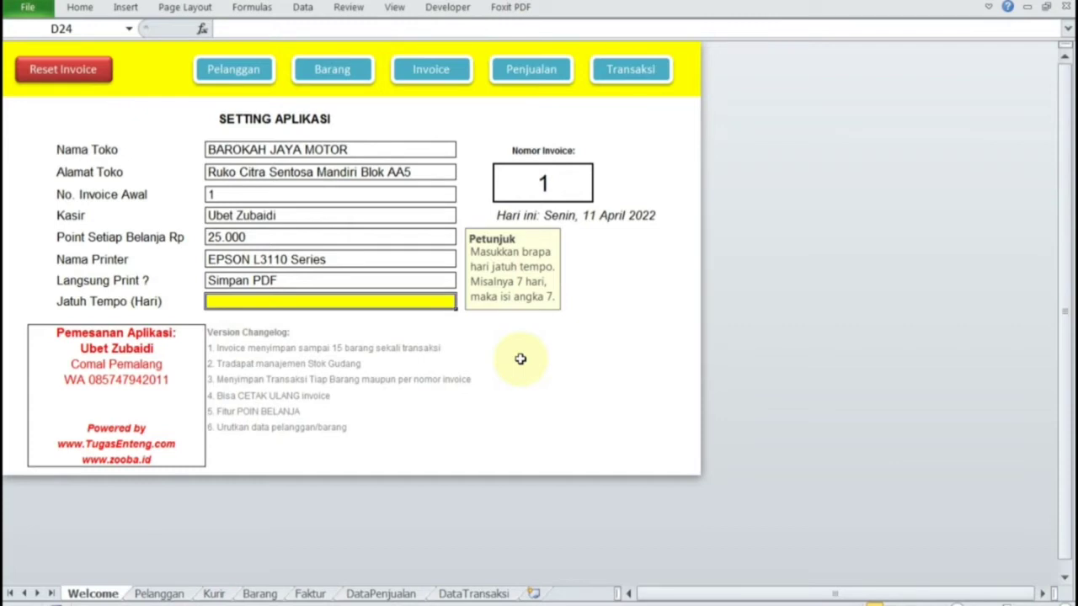
{"action": "type", "text": "3"}
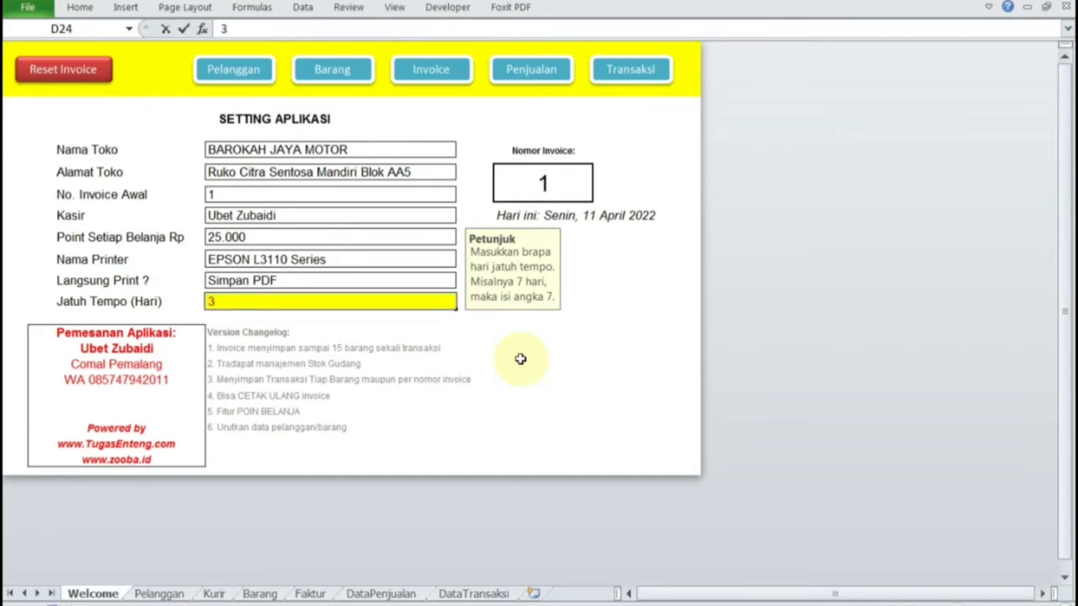
{"action": "key", "text": "Return"}
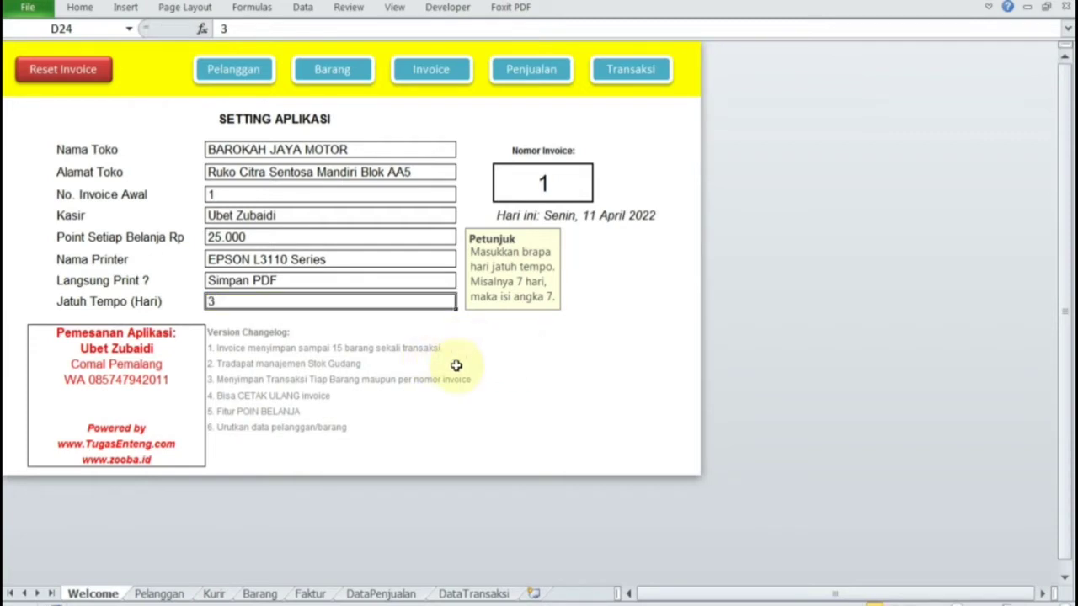
{"action": "key", "text": "ctrl+s"}
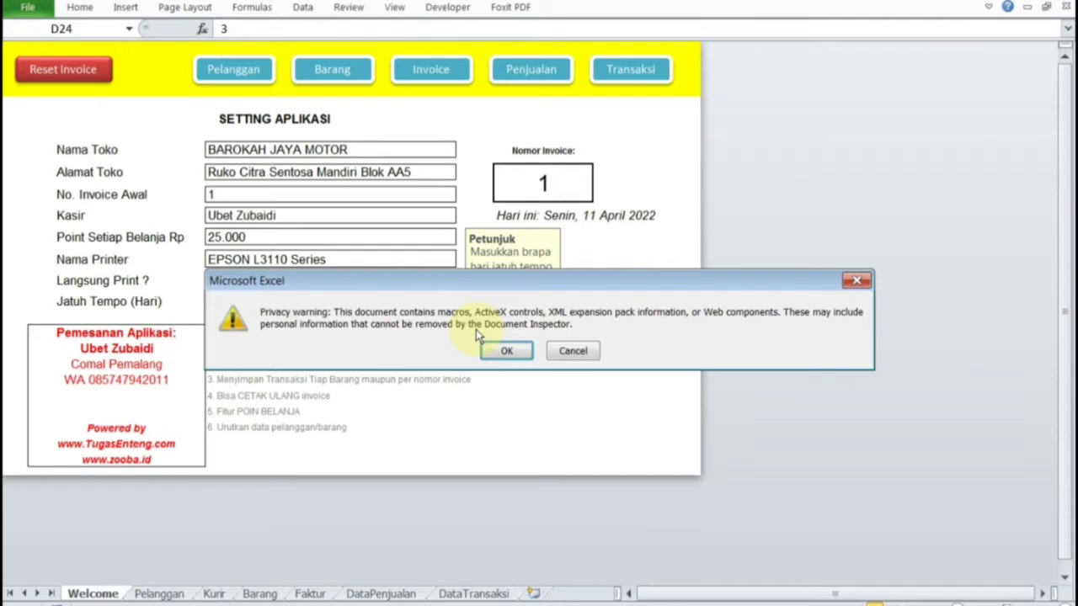
{"action": "left_click", "coordinate": [506, 350]}
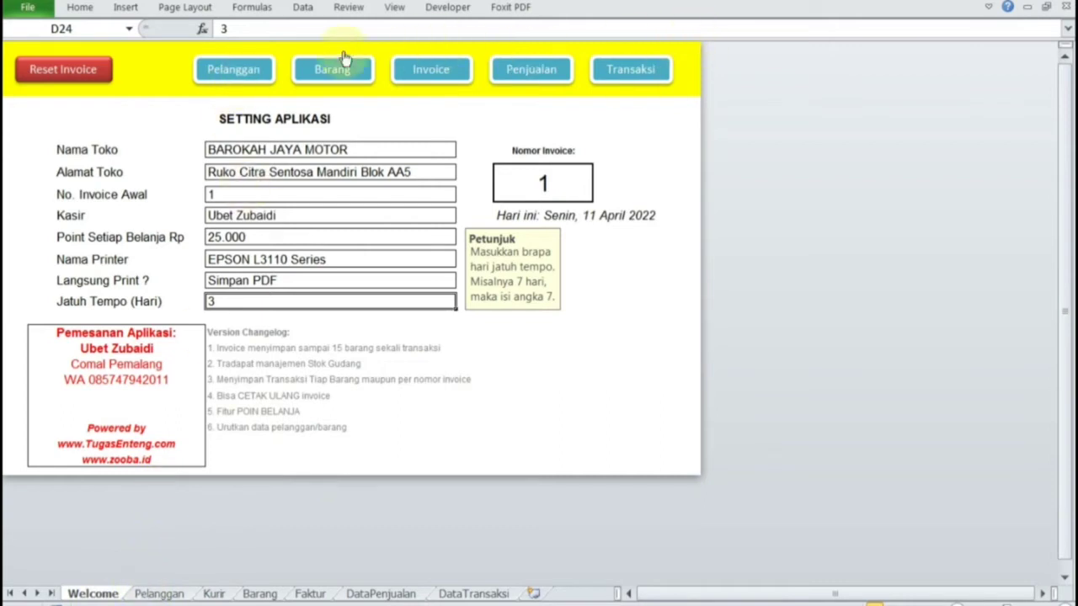
Change Member 1's address to Alamat 1 on the customer data sheet
{"action": "left_click", "coordinate": [225, 72]}
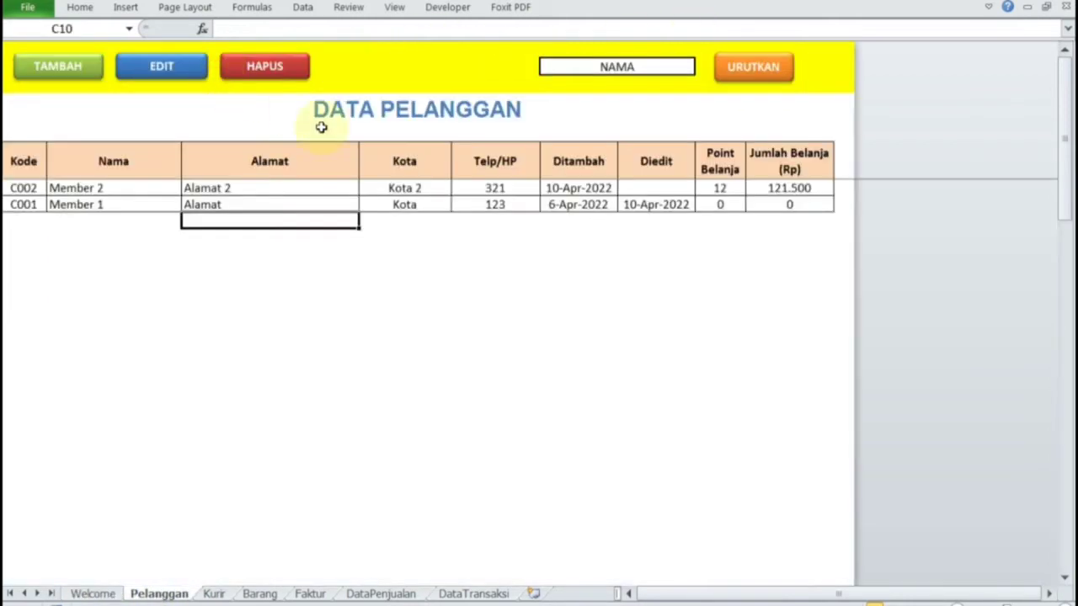
{"action": "left_click", "coordinate": [310, 305]}
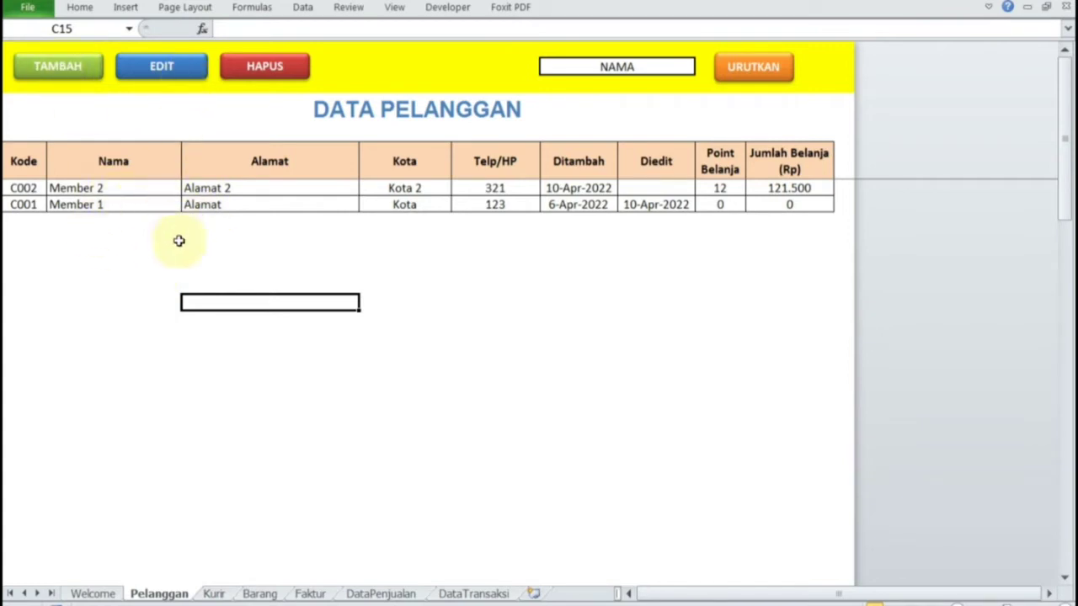
{"action": "left_click", "coordinate": [139, 190]}
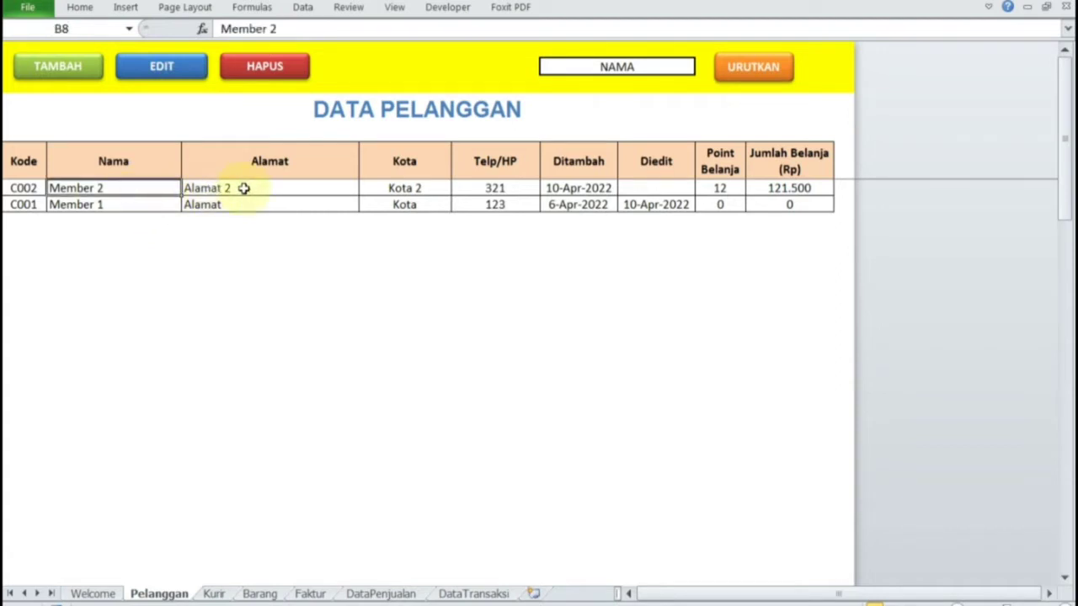
{"action": "left_click", "coordinate": [161, 205]}
{"action": "left_click", "coordinate": [145, 187]}
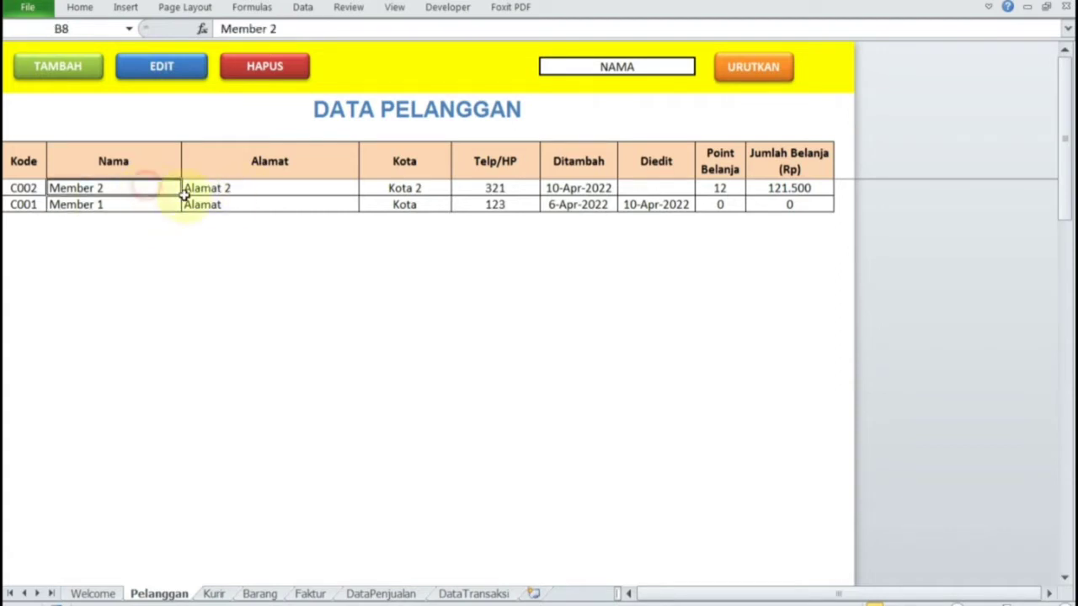
{"action": "left_click", "coordinate": [228, 207]}
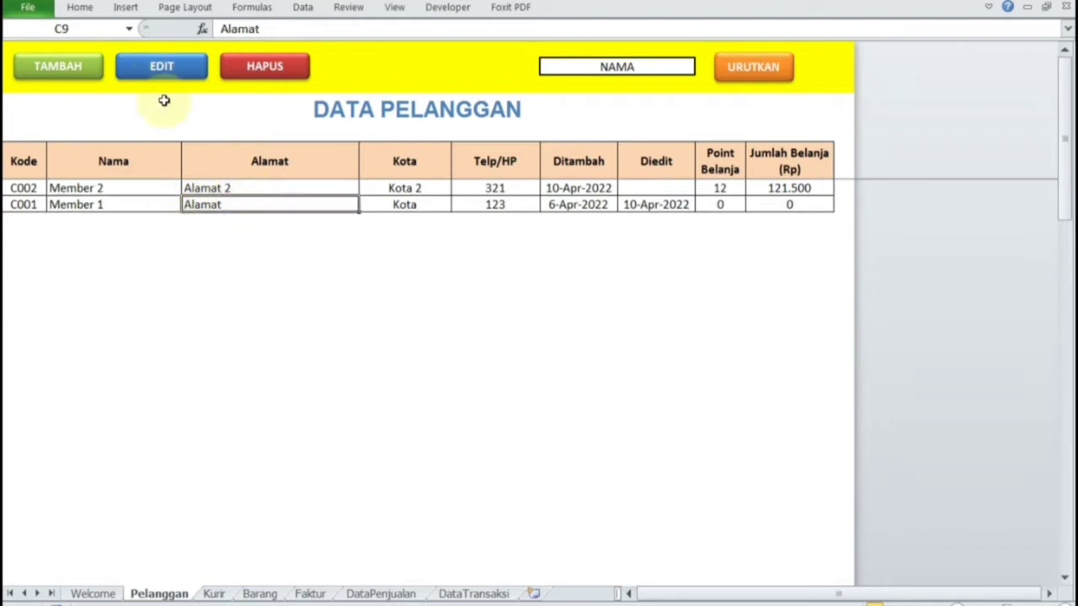
{"action": "left_click", "coordinate": [168, 71]}
{"action": "type", "text": "A"}
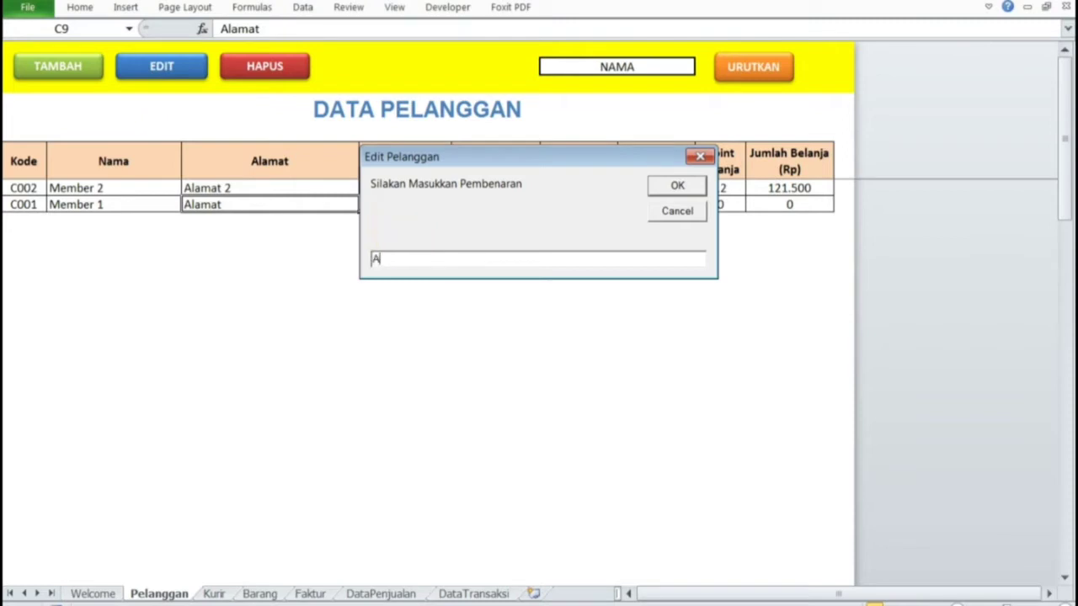
{"action": "type", "text": "lamat 1"}
{"action": "key", "text": "Return"}
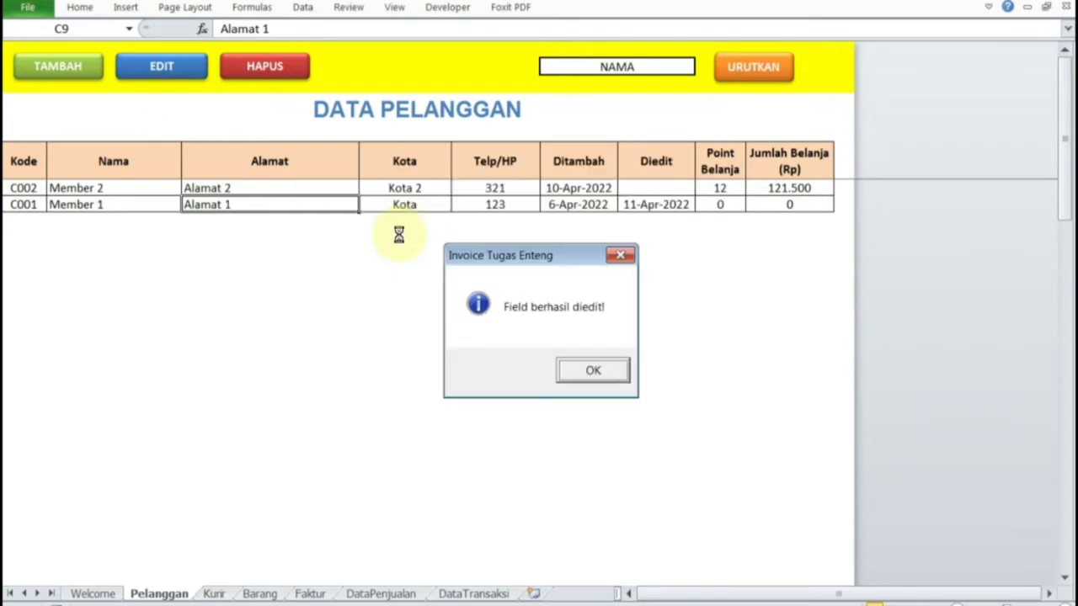
{"action": "left_click", "coordinate": [597, 371]}
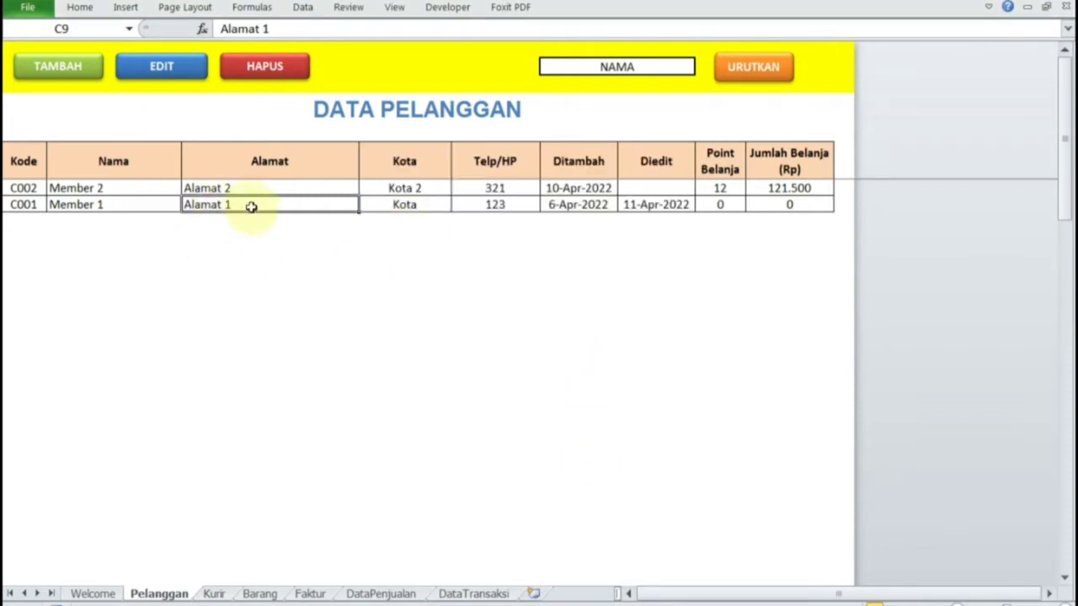
Dismiss the protected-sheet warning and bring up the TAMBAH PELANGGAN form
{"action": "double_click", "coordinate": [88, 203]}
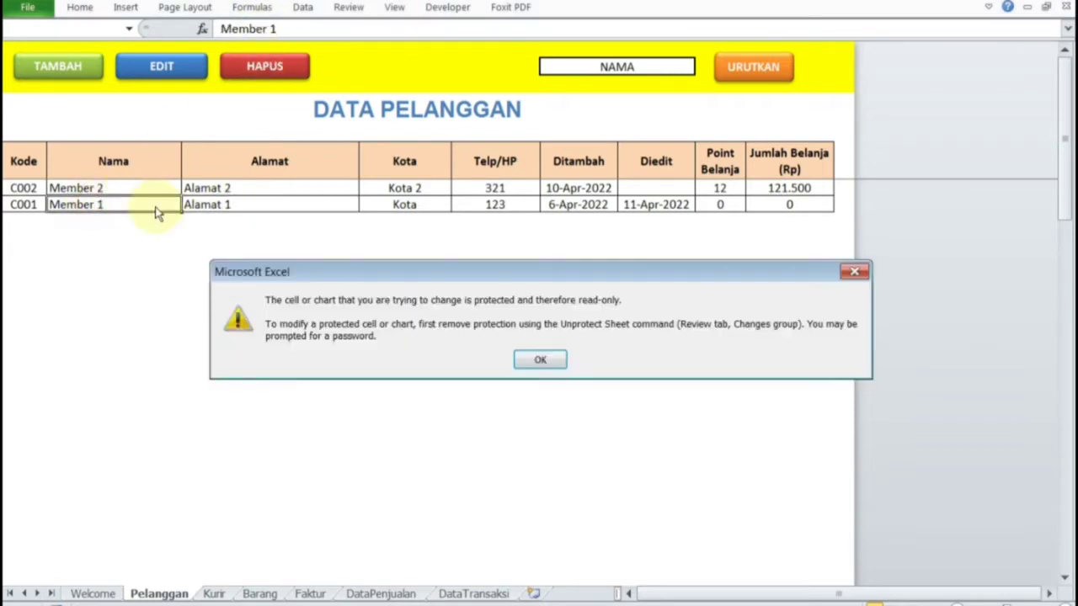
{"action": "left_click", "coordinate": [556, 353]}
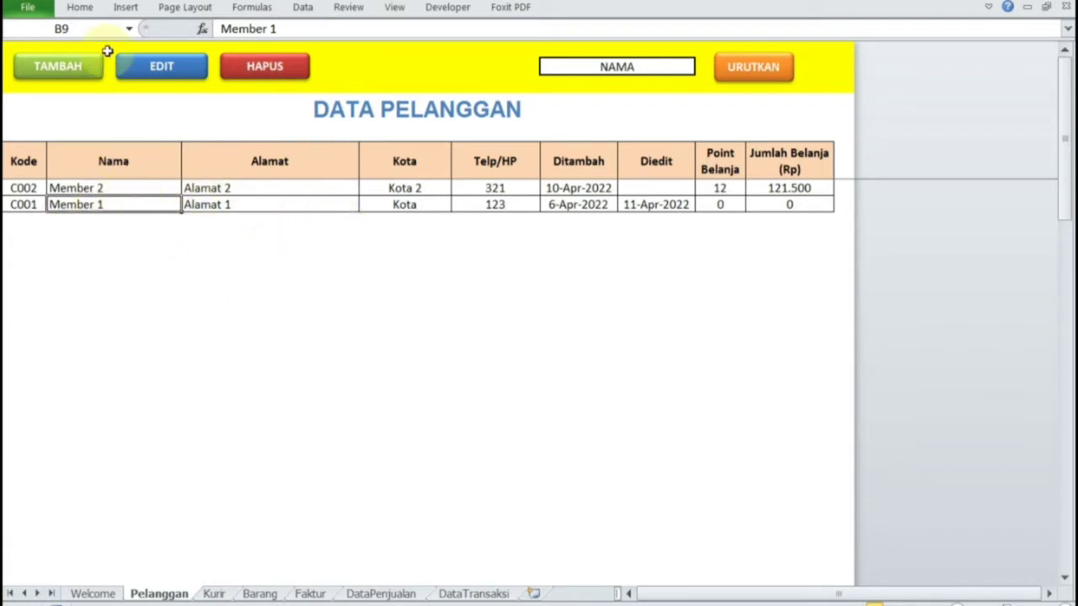
{"action": "left_click", "coordinate": [90, 78]}
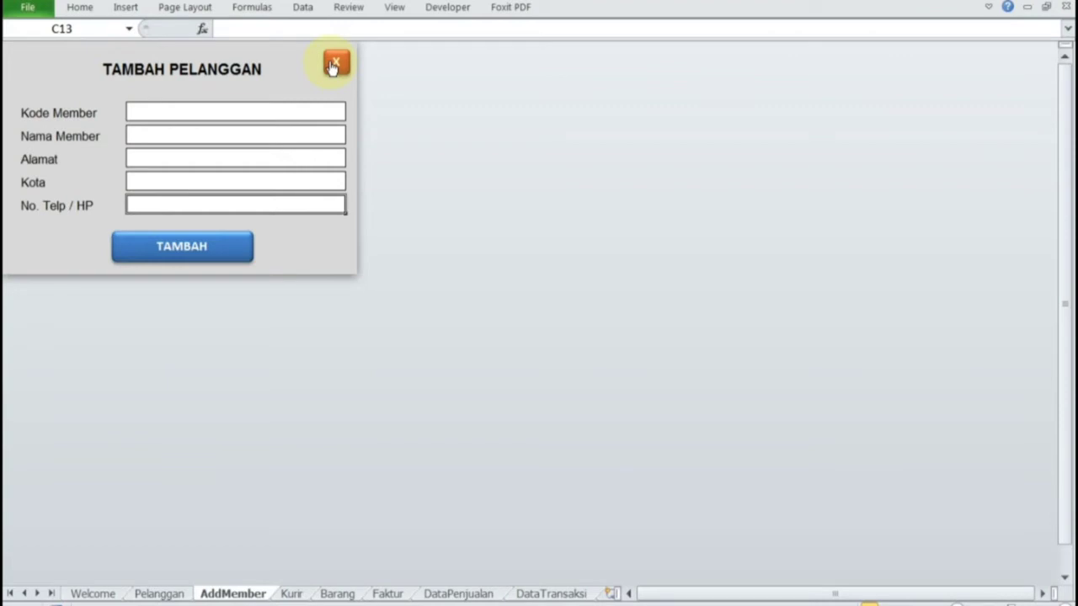
Close the TAMBAH PELANGGAN form without adding a customer
{"action": "left_click", "coordinate": [334, 67]}
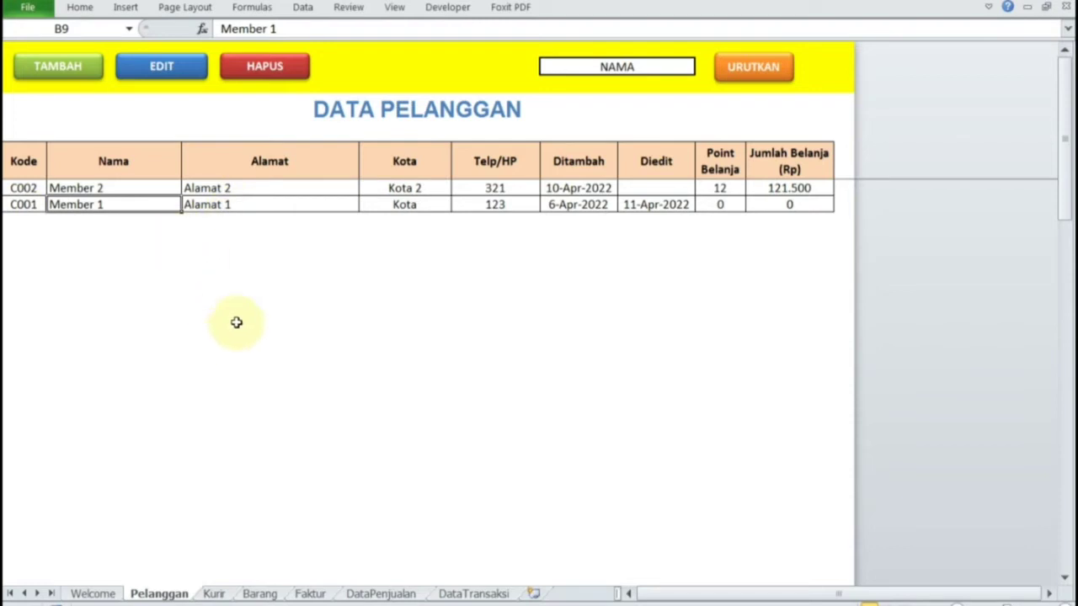
Sort the customer table by POIN
{"action": "left_click", "coordinate": [676, 66]}
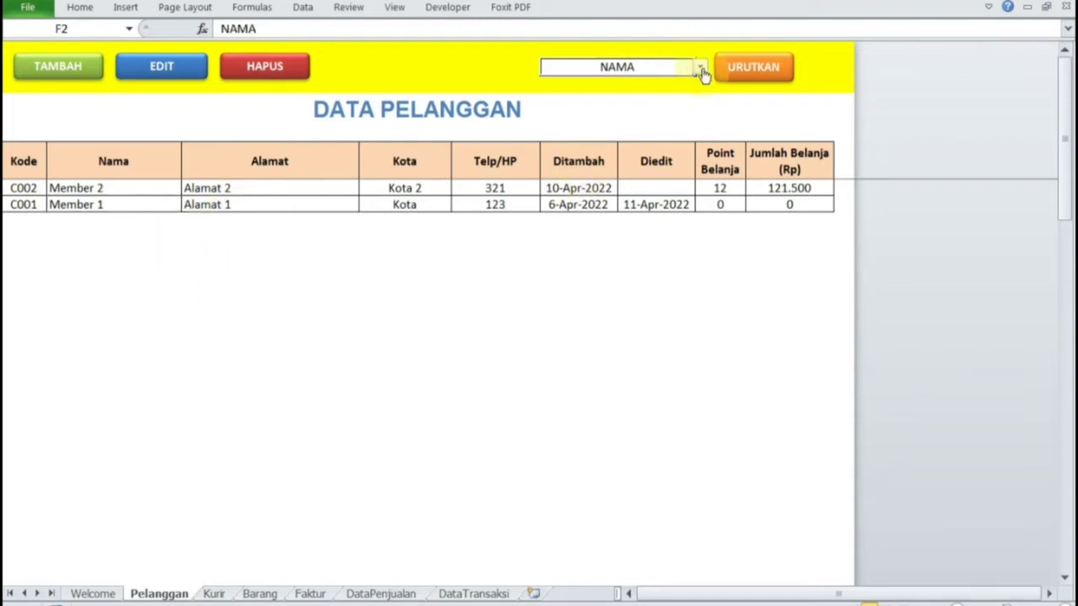
{"action": "left_click", "coordinate": [701, 70]}
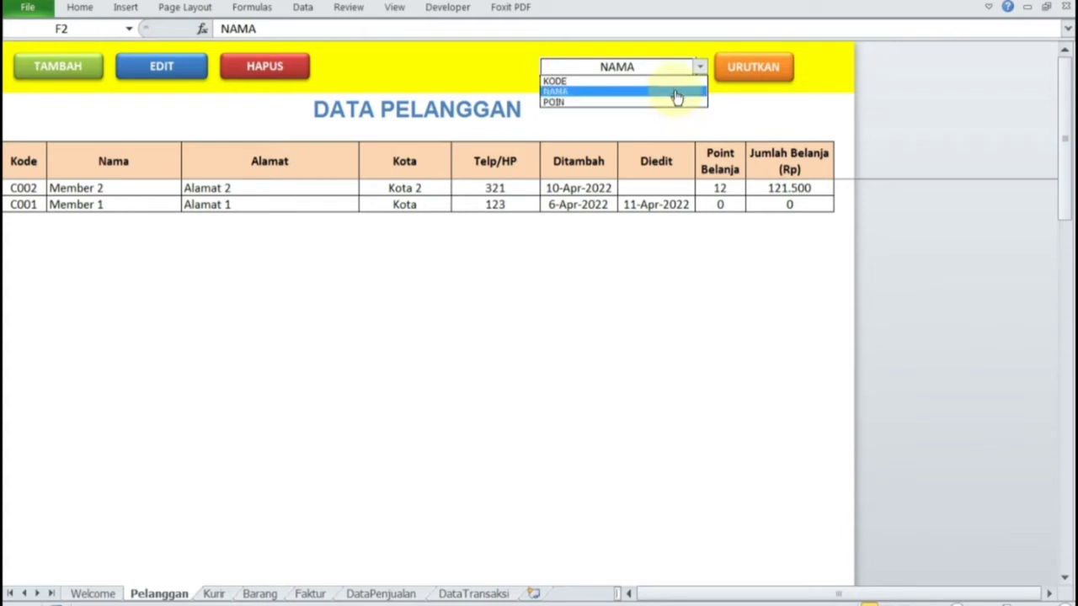
{"action": "left_click", "coordinate": [673, 103]}
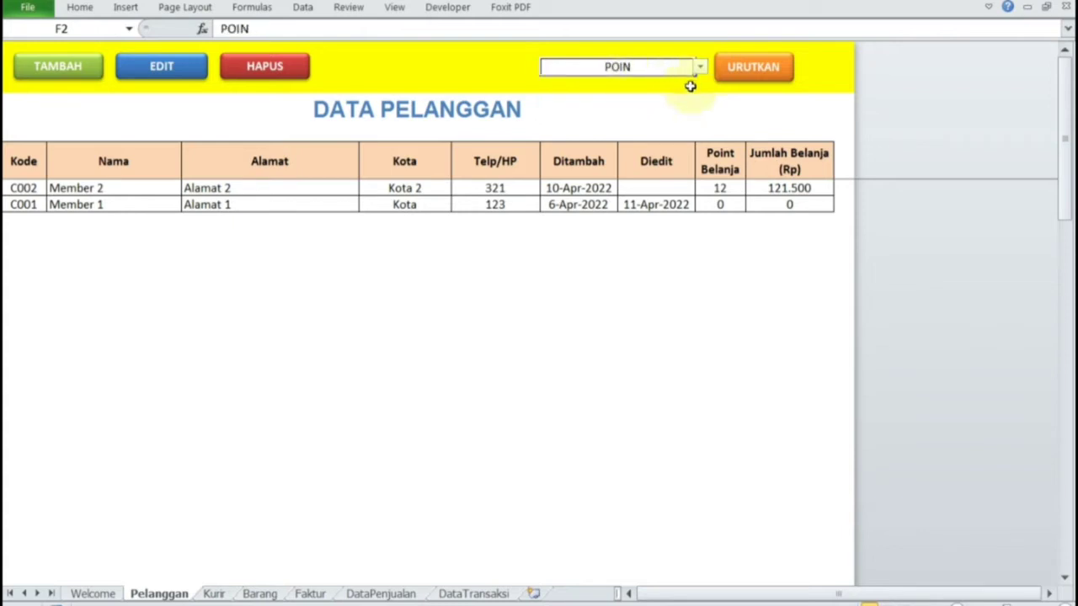
{"action": "left_click", "coordinate": [763, 69]}
{"action": "left_click", "coordinate": [728, 68]}
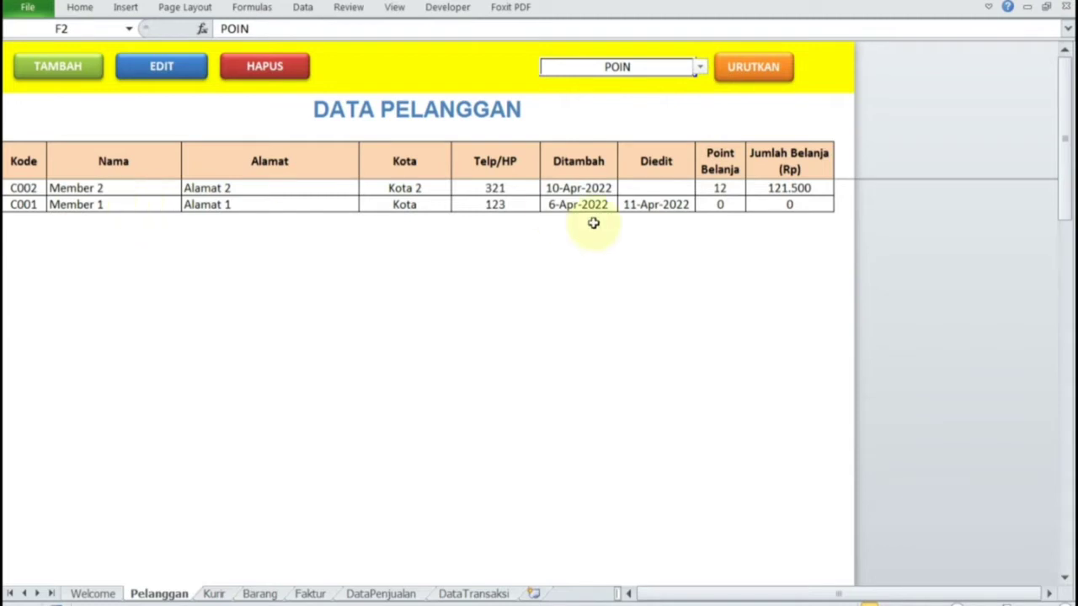
Re-sort the customers by KODE so C001 precedes C002, then go to DATA KURIR
{"action": "left_click", "coordinate": [699, 67]}
{"action": "left_click", "coordinate": [674, 82]}
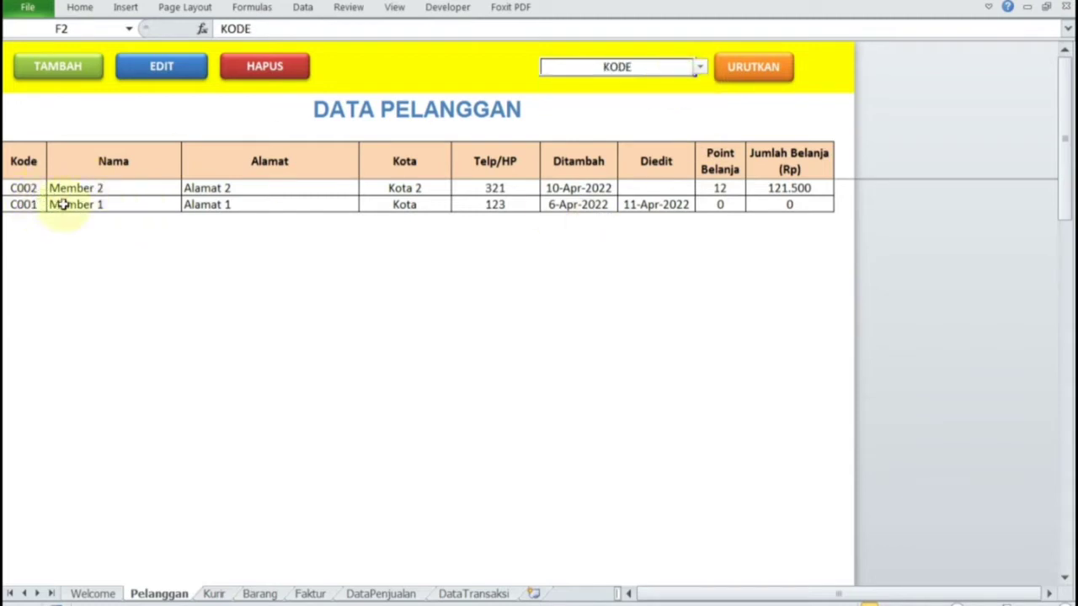
{"action": "left_click", "coordinate": [750, 76]}
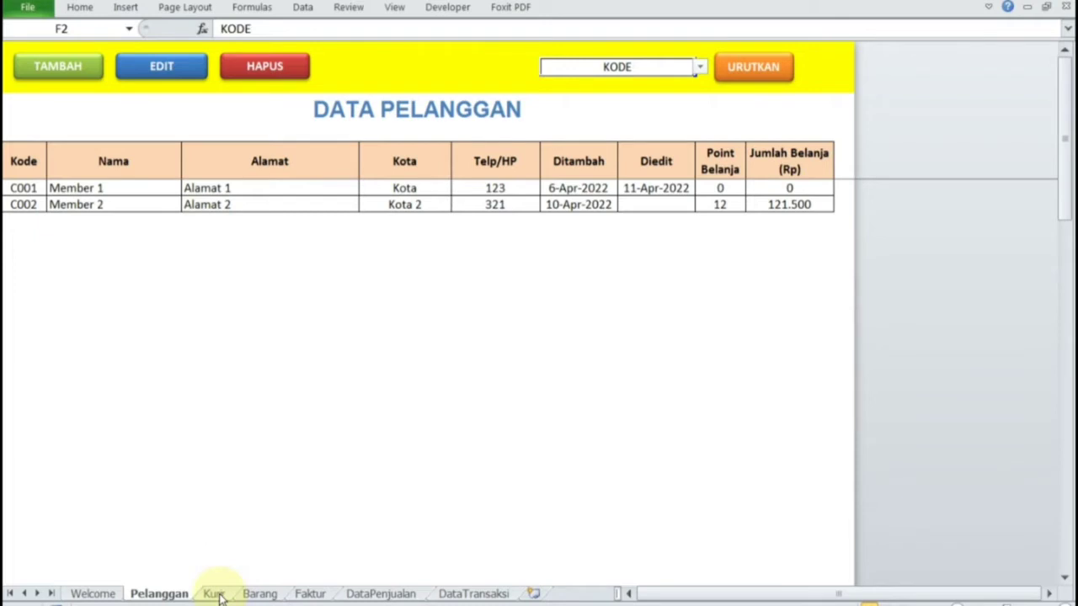
{"action": "left_click", "coordinate": [218, 595]}
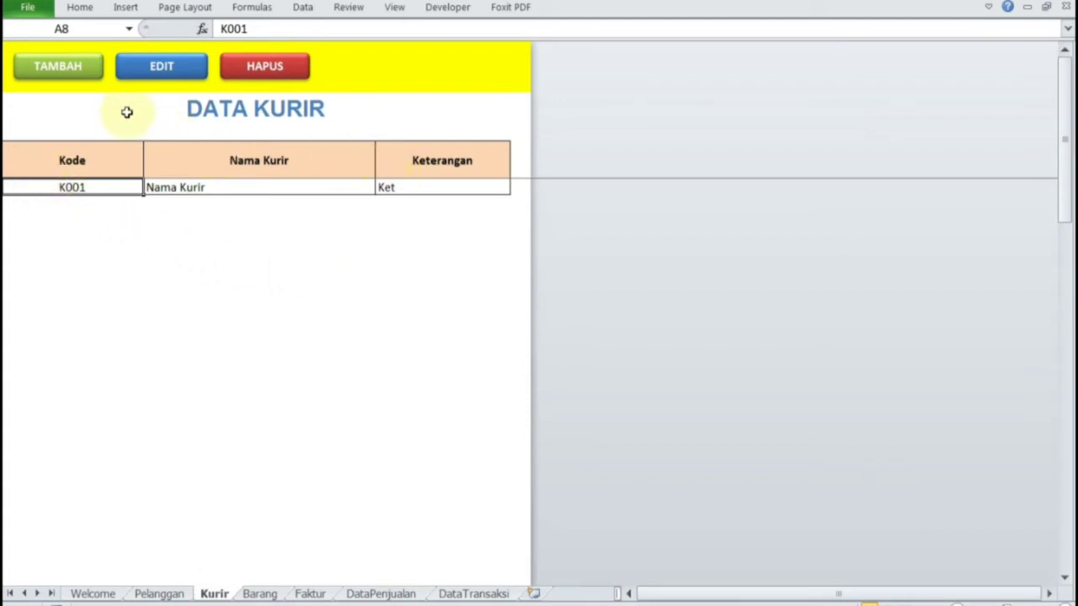
Inspect the add-courier form fields for K001 without saving, then go to DATA BARANG
{"action": "left_click", "coordinate": [179, 189]}
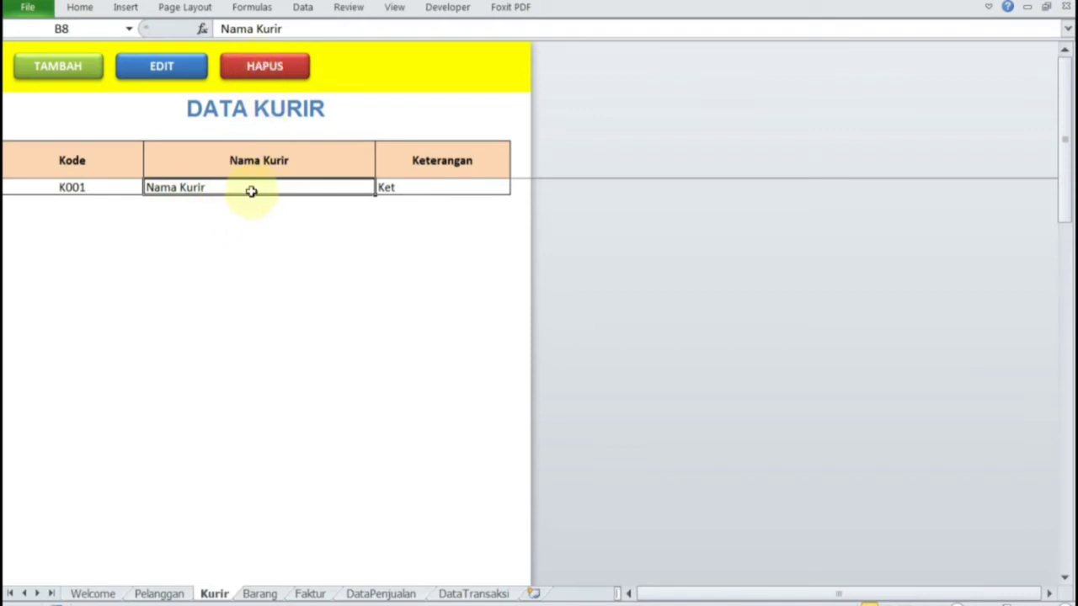
{"action": "left_click", "coordinate": [69, 81]}
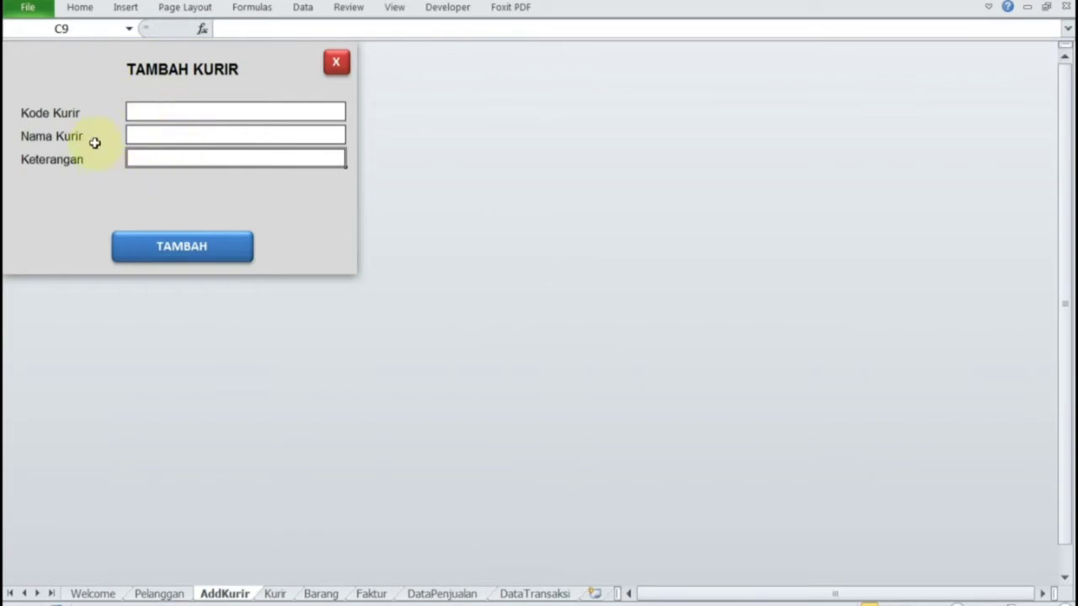
{"action": "left_click", "coordinate": [134, 108]}
{"action": "left_click", "coordinate": [144, 135]}
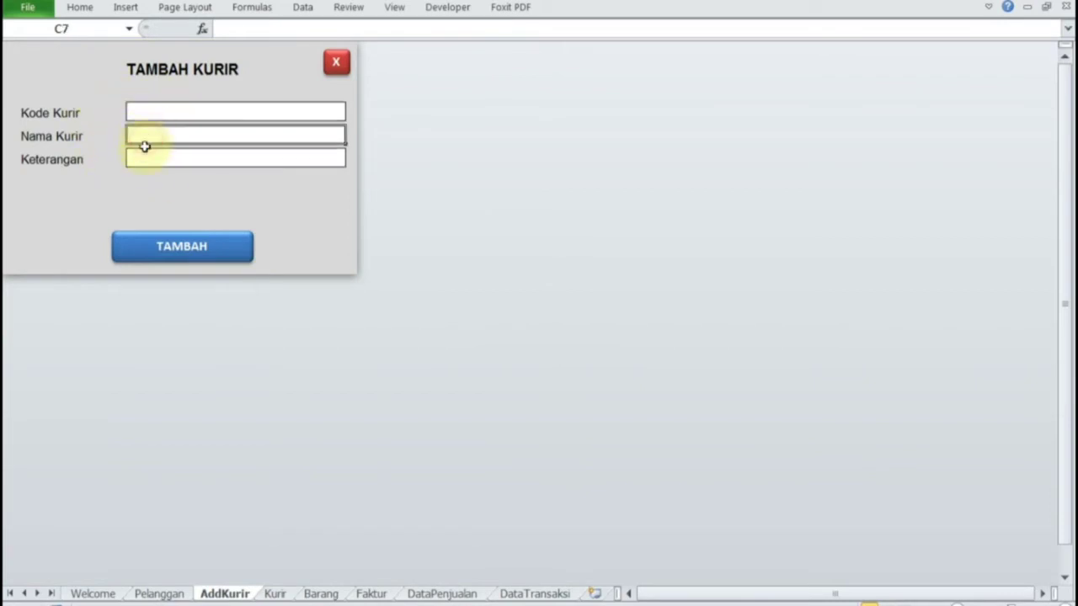
{"action": "left_click", "coordinate": [143, 158]}
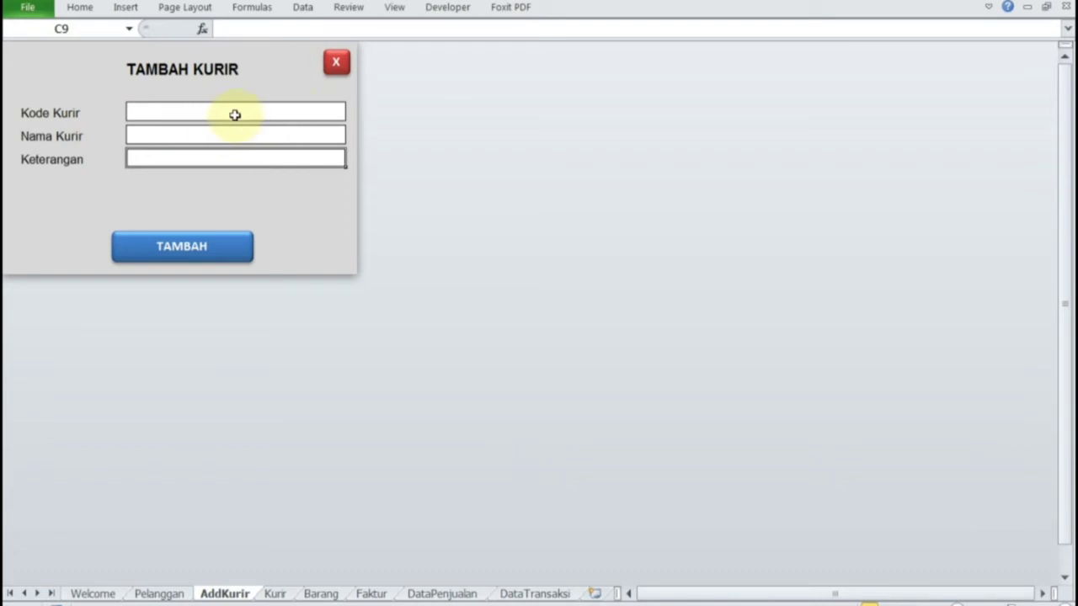
{"action": "left_click", "coordinate": [336, 63]}
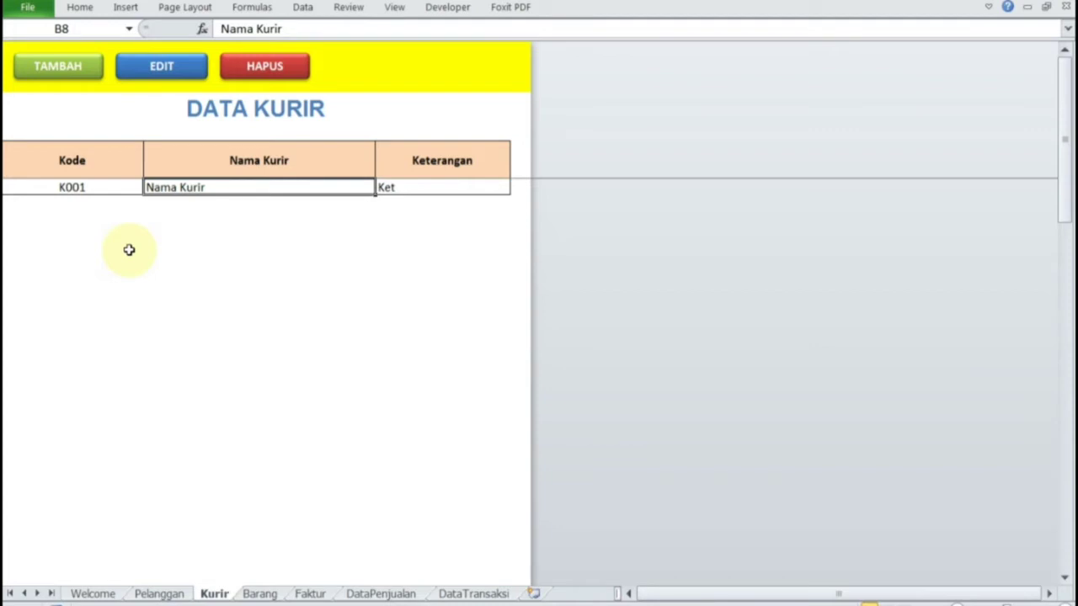
{"action": "left_click", "coordinate": [87, 184]}
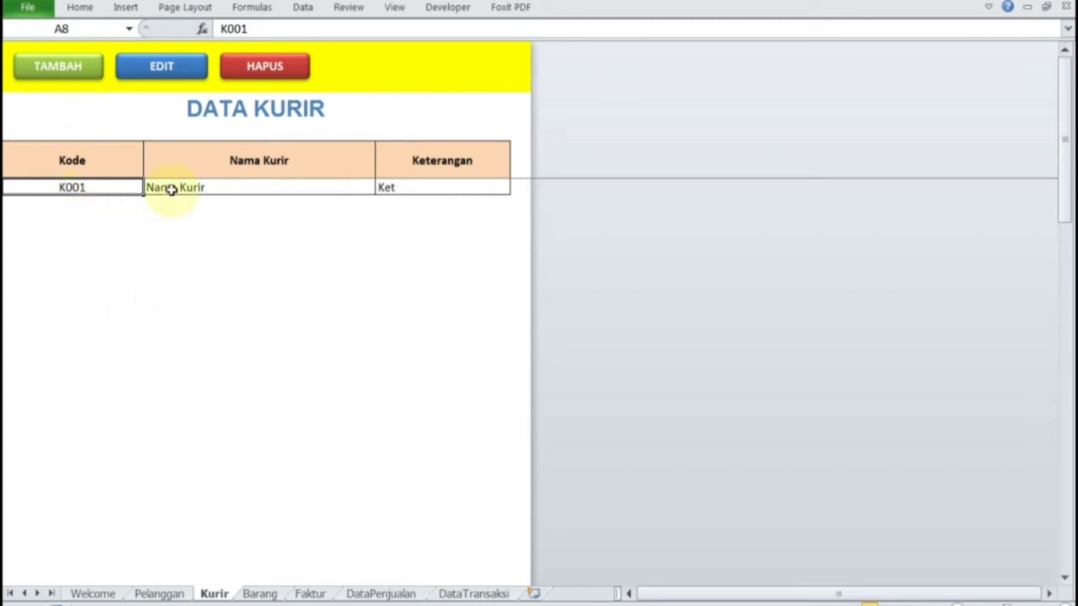
{"action": "left_click", "coordinate": [261, 592]}
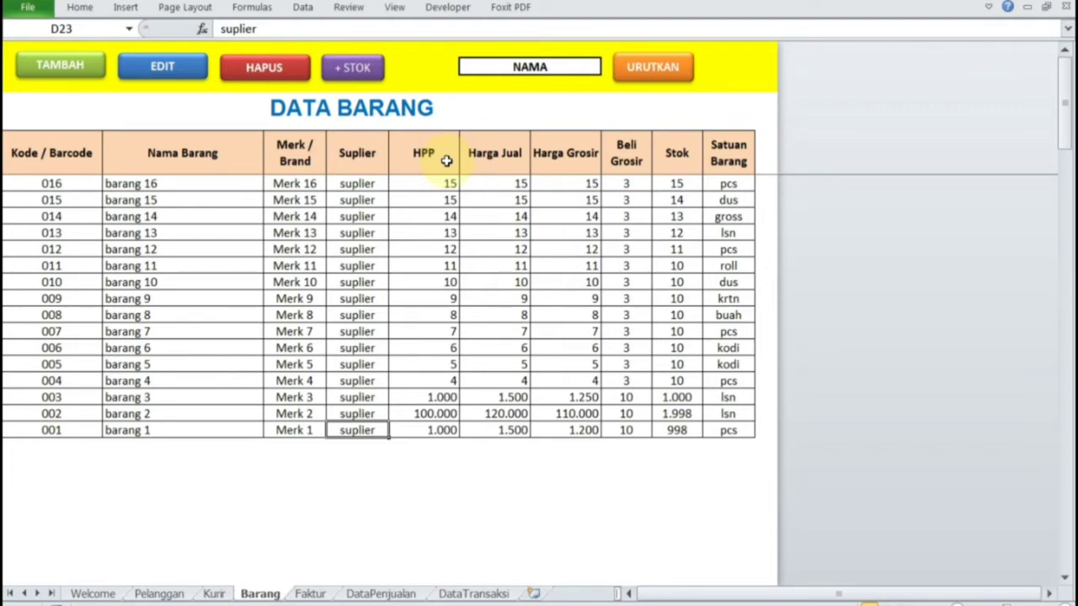
Review barang 1's HPP, selling and wholesale prices and stock of 998, then select it
{"action": "left_click", "coordinate": [495, 156]}
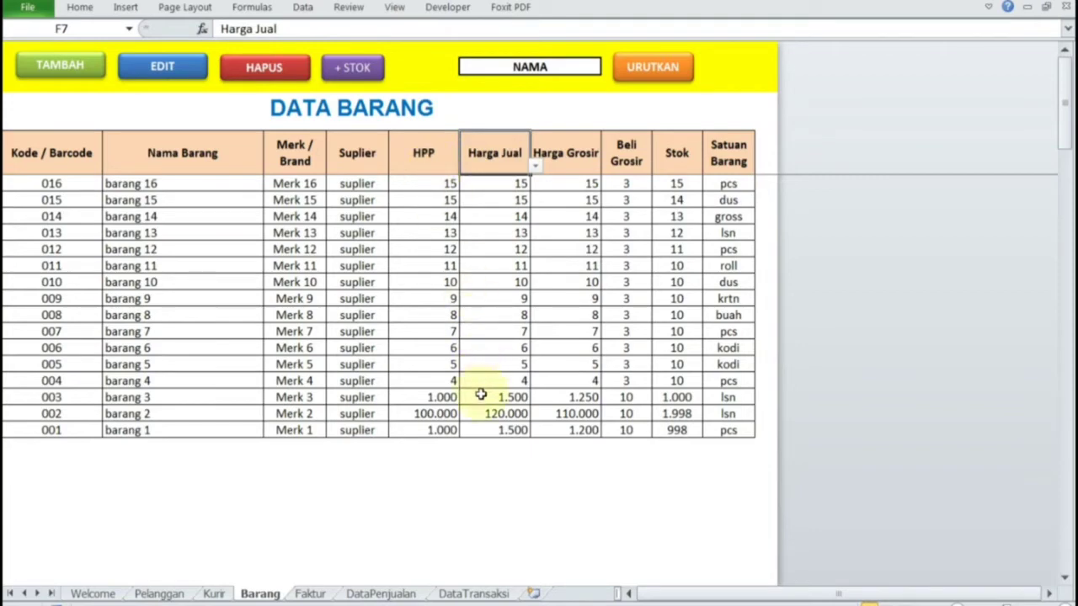
{"action": "left_click", "coordinate": [582, 166]}
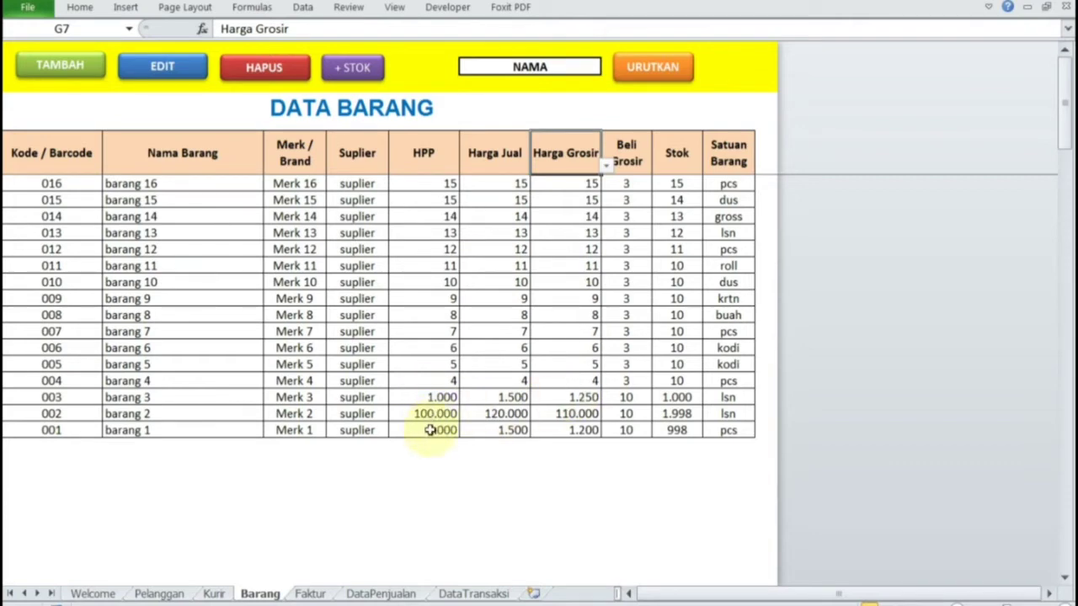
{"action": "left_click", "coordinate": [428, 430]}
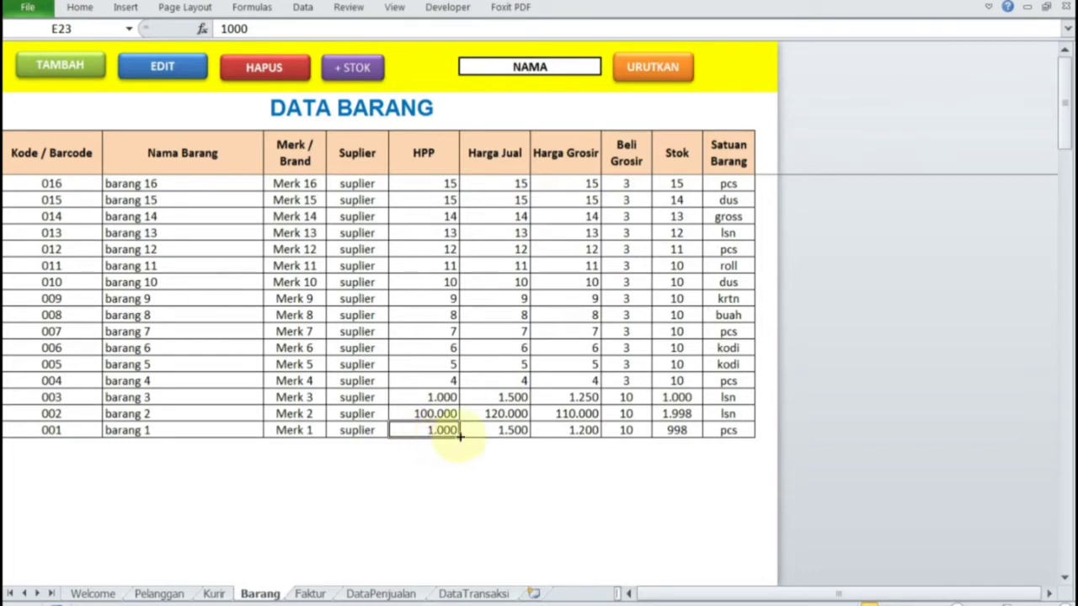
{"action": "left_click", "coordinate": [500, 434]}
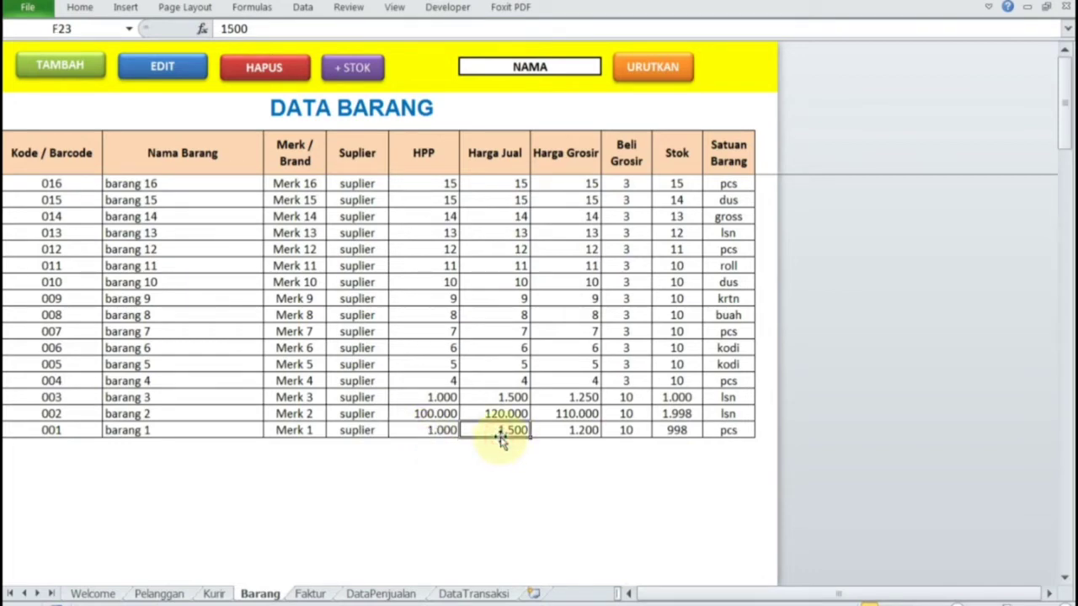
{"action": "left_click", "coordinate": [633, 432]}
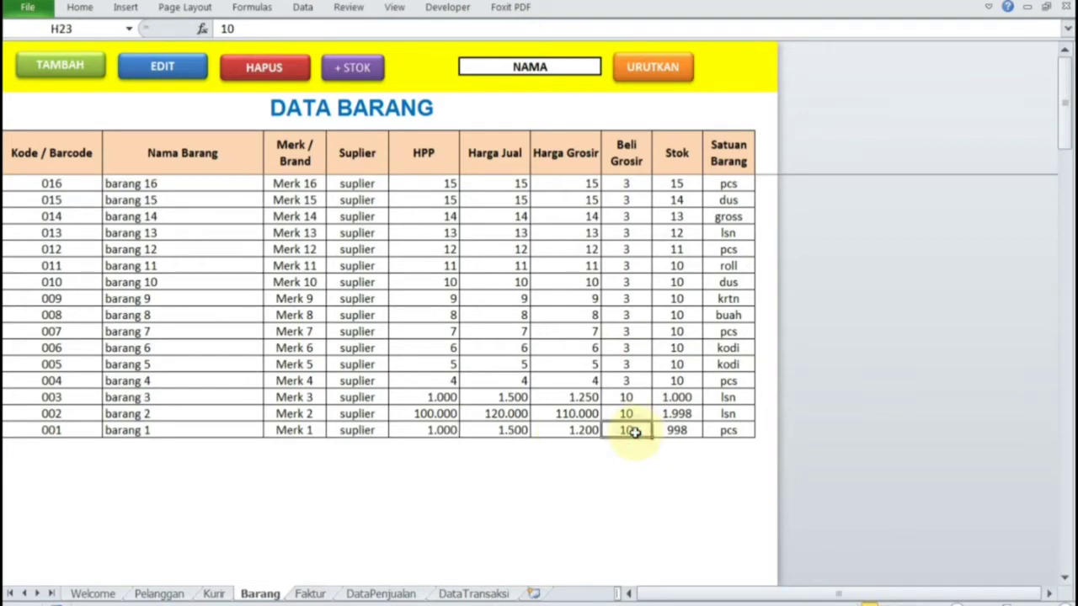
{"action": "left_click", "coordinate": [563, 429]}
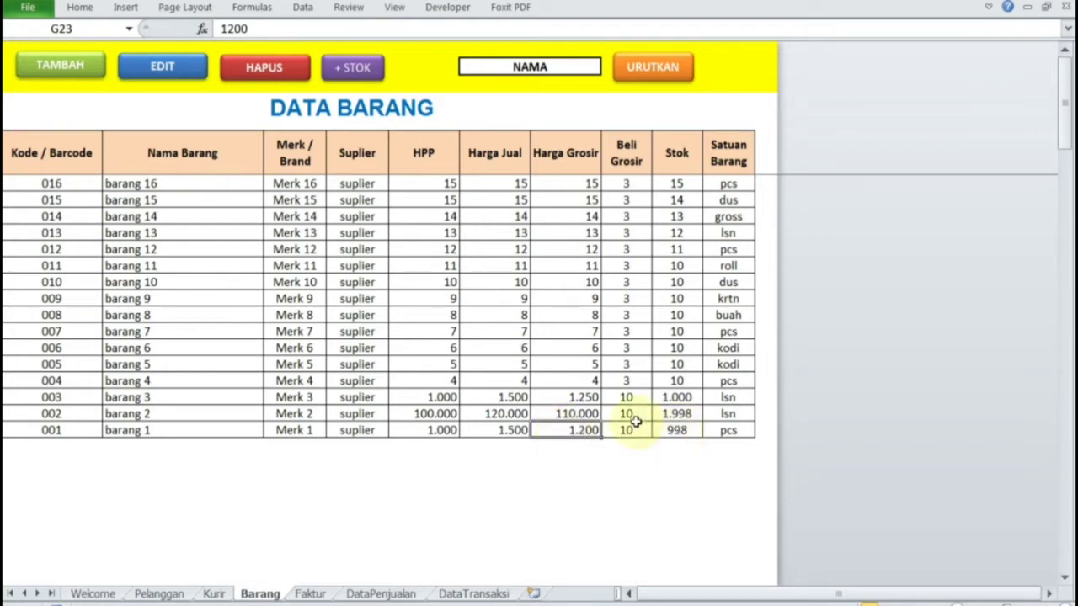
{"action": "left_click", "coordinate": [685, 433]}
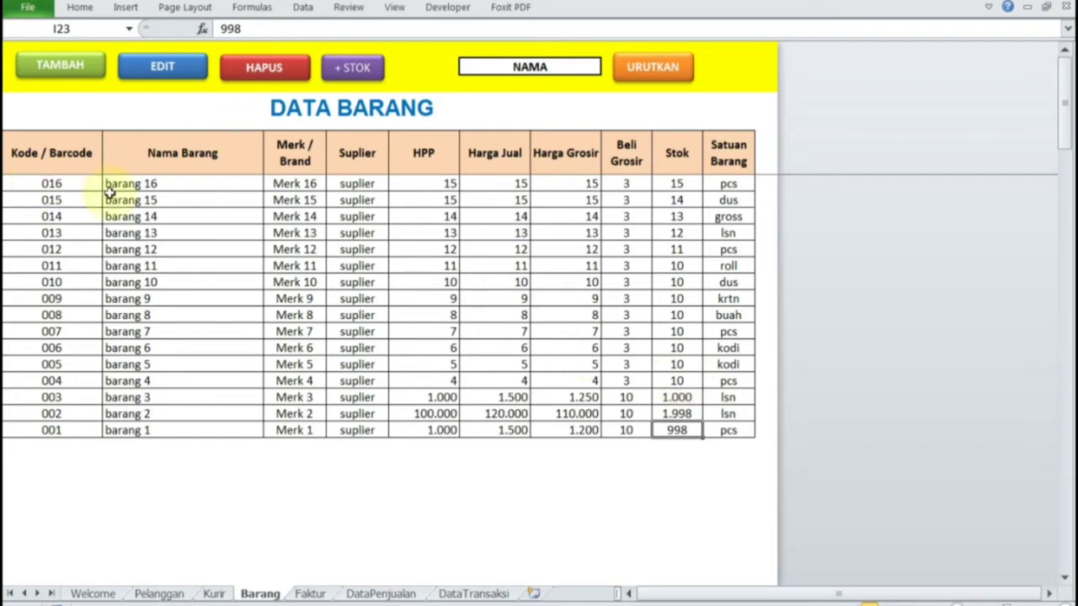
{"action": "left_click", "coordinate": [168, 183]}
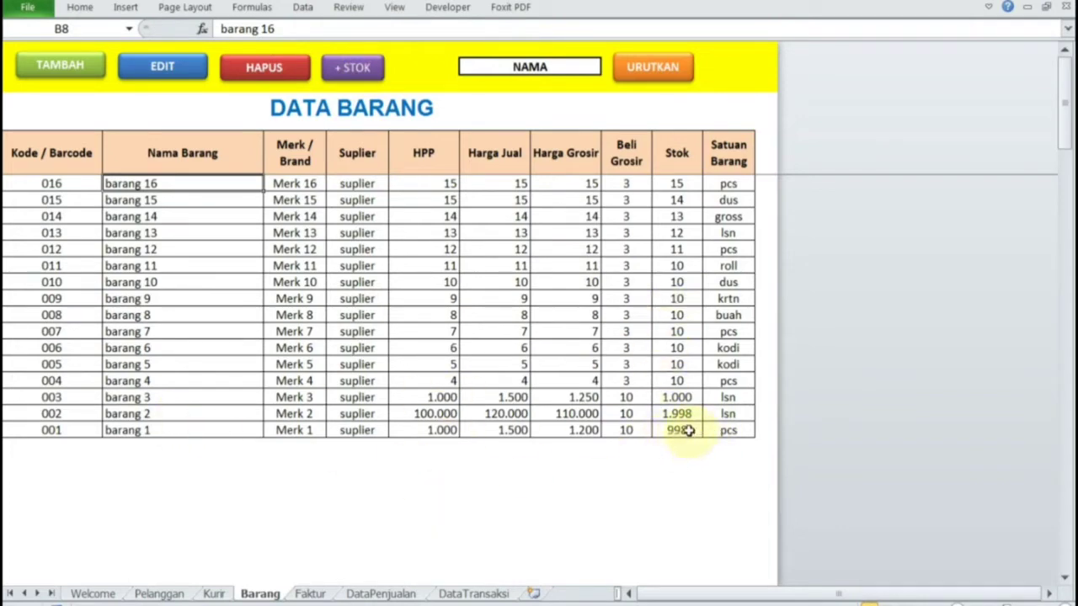
{"action": "left_click", "coordinate": [163, 432]}
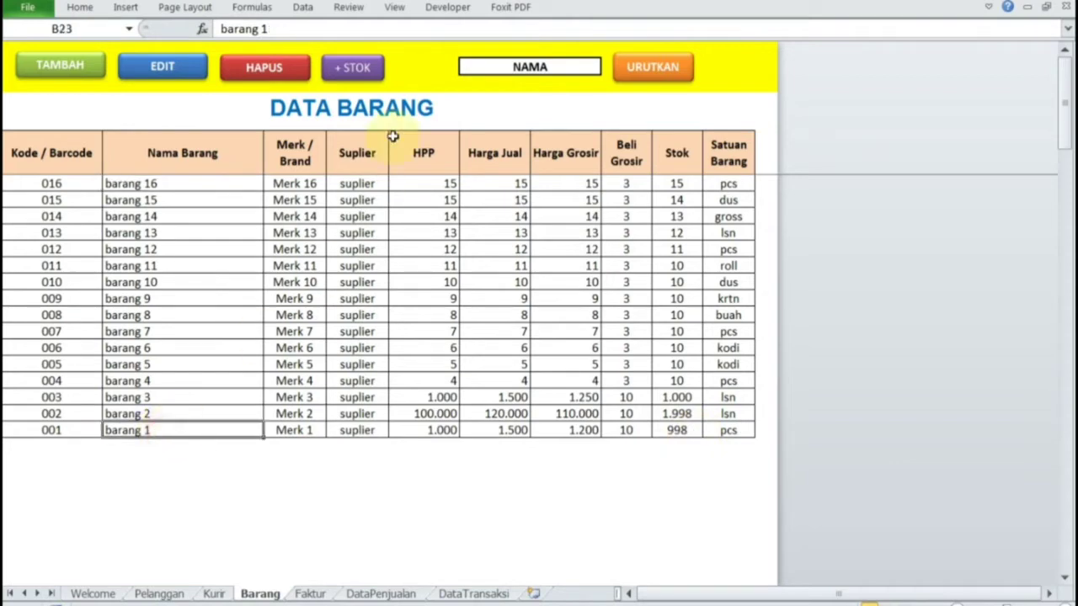
Add 2 units of stock to barang 1, bringing it to 1.000 pcs
{"action": "left_click", "coordinate": [354, 76]}
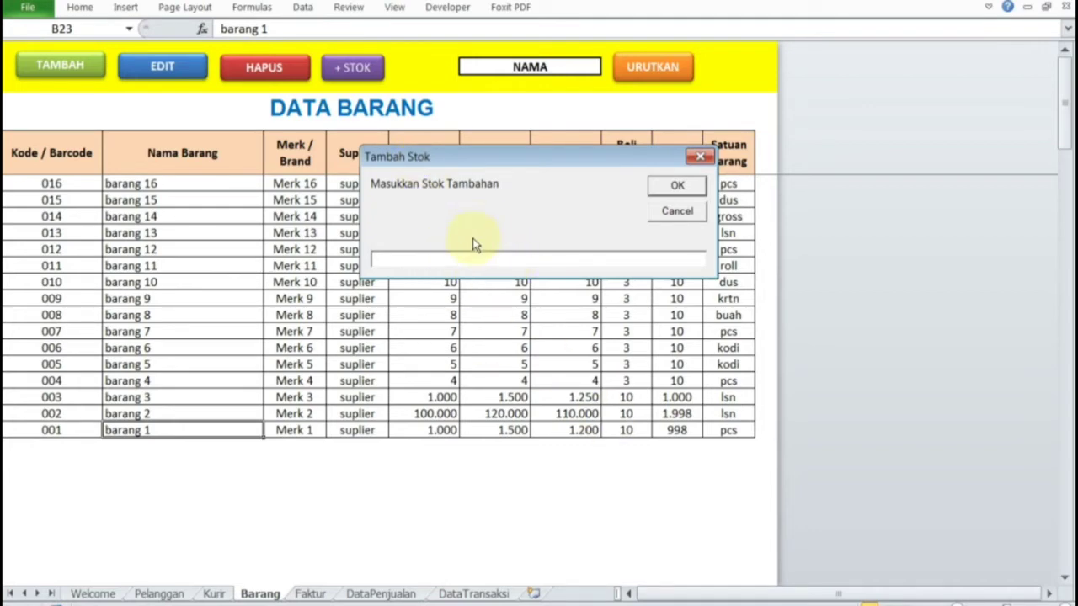
{"action": "type", "text": "2"}
{"action": "left_click", "coordinate": [679, 187]}
{"action": "left_click", "coordinate": [624, 371]}
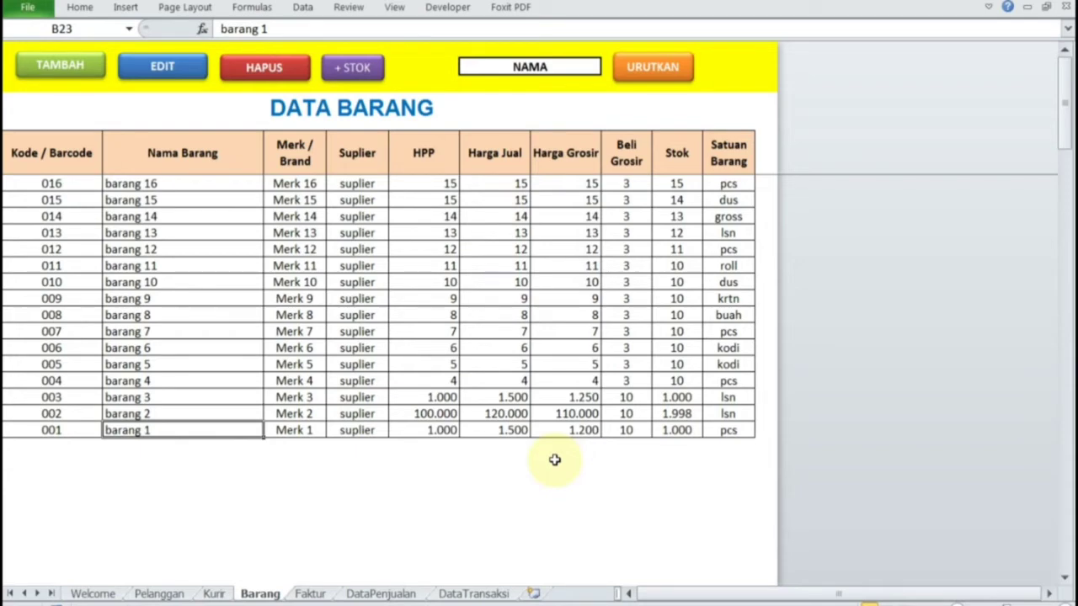
Add 10 units of stock to barang 2, raising it to 2.008 lsn
{"action": "left_click", "coordinate": [251, 411]}
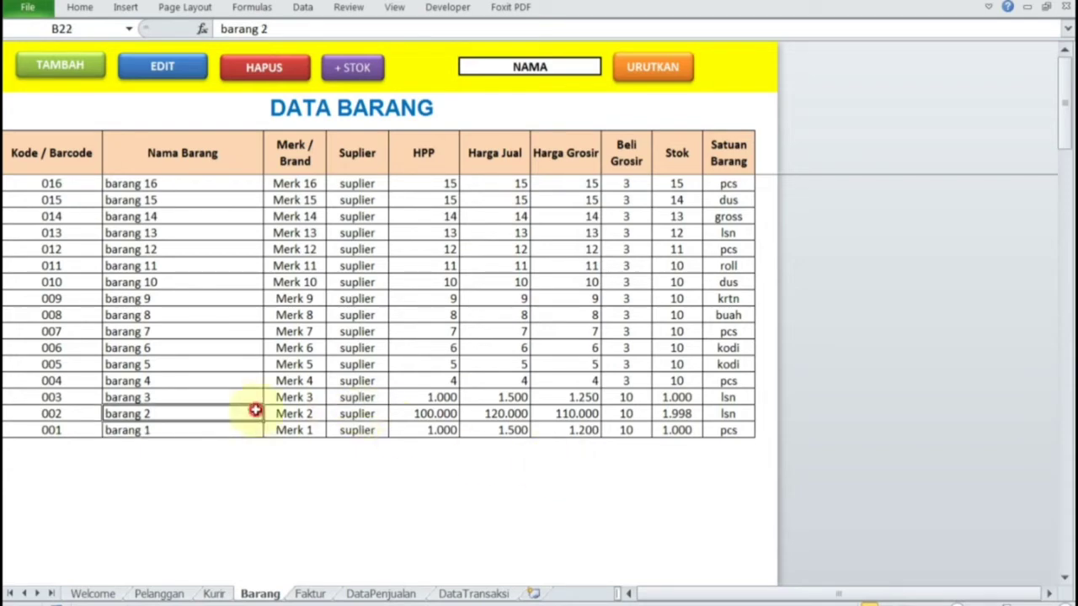
{"action": "left_click", "coordinate": [354, 69]}
{"action": "type", "text": "10"}
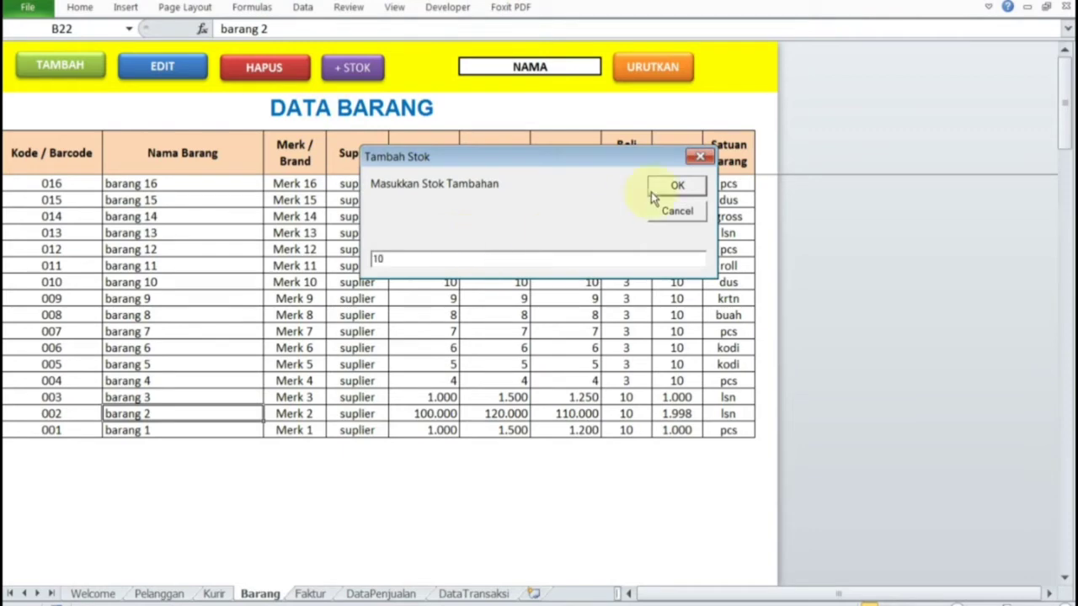
{"action": "left_click", "coordinate": [651, 192]}
{"action": "left_click", "coordinate": [608, 367]}
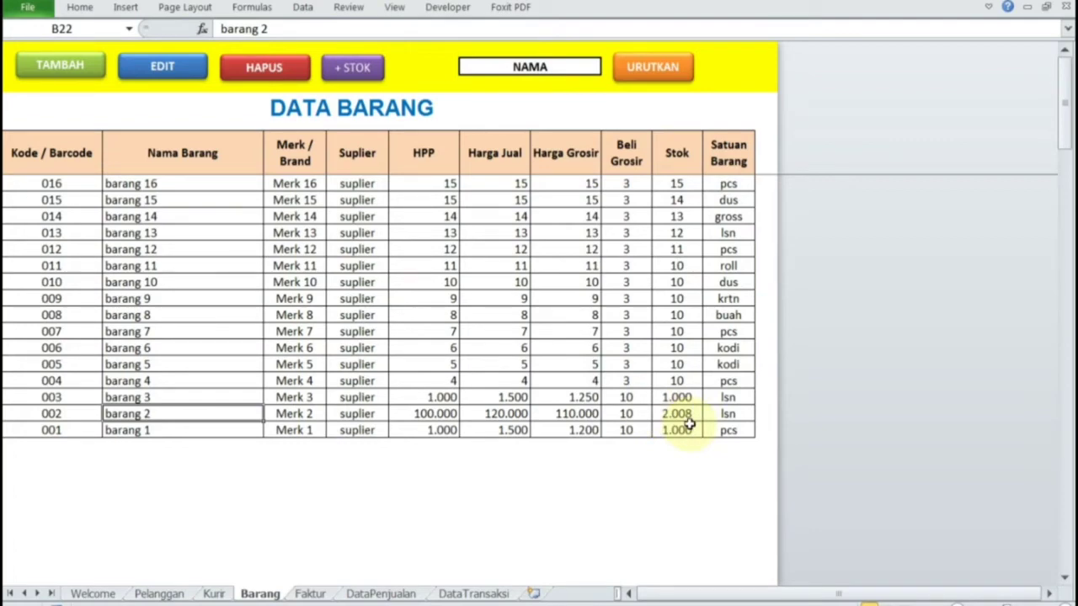
{"action": "left_click", "coordinate": [76, 71]}
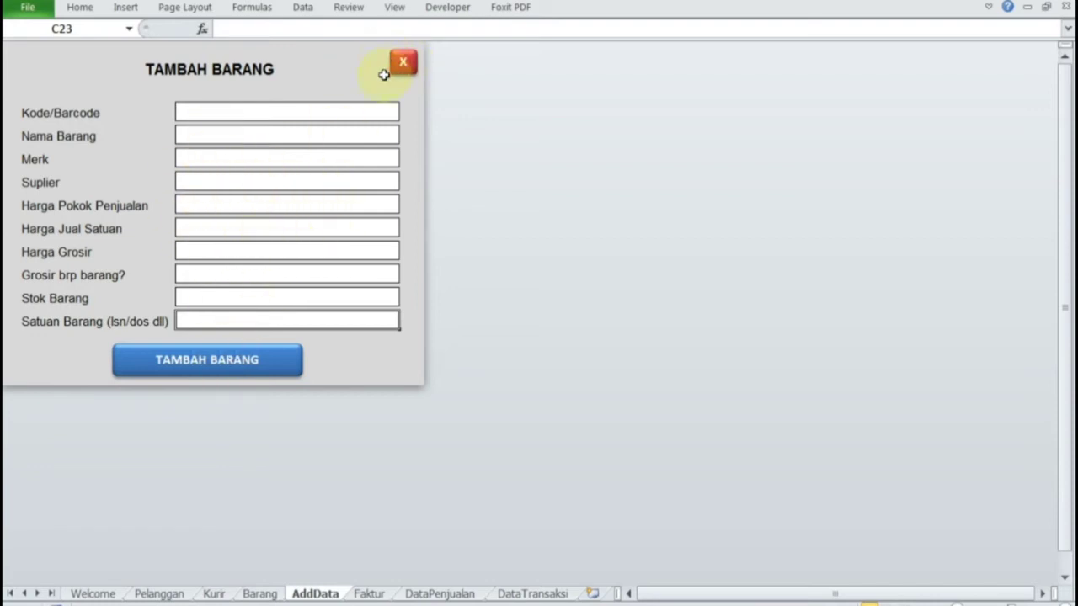
{"action": "left_click", "coordinate": [401, 64]}
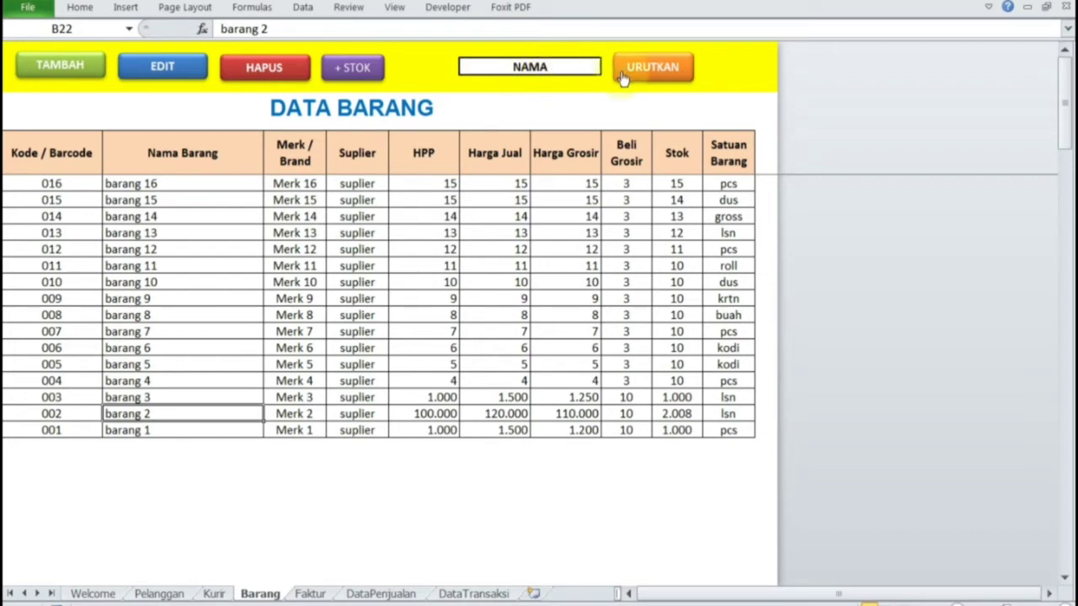
Sort the DATA BARANG product table by KODE
{"action": "left_click", "coordinate": [581, 67]}
{"action": "left_click", "coordinate": [606, 66]}
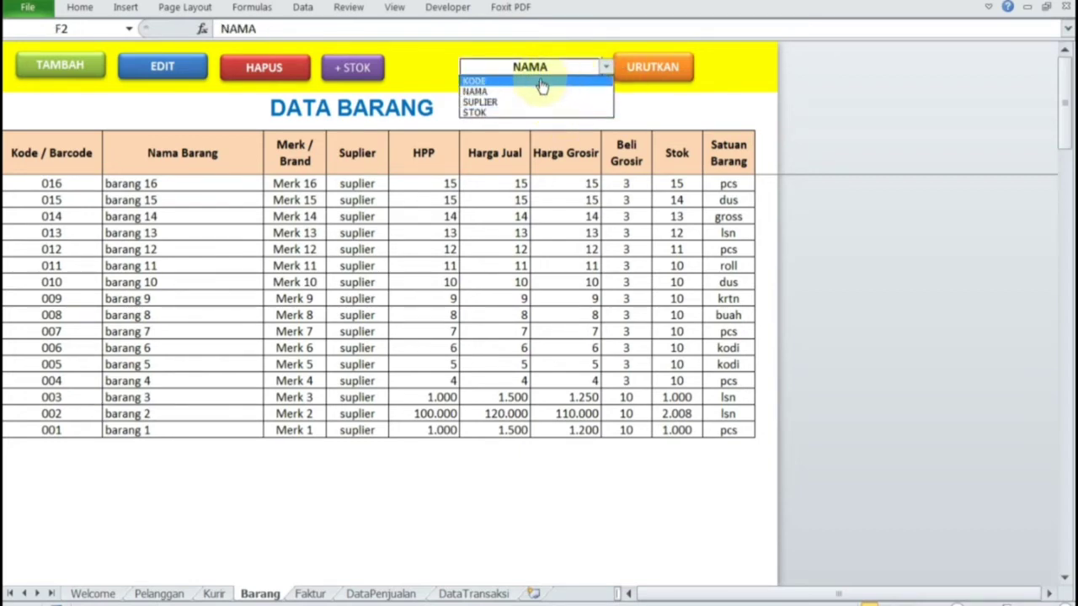
{"action": "left_click", "coordinate": [530, 80]}
{"action": "left_click", "coordinate": [633, 79]}
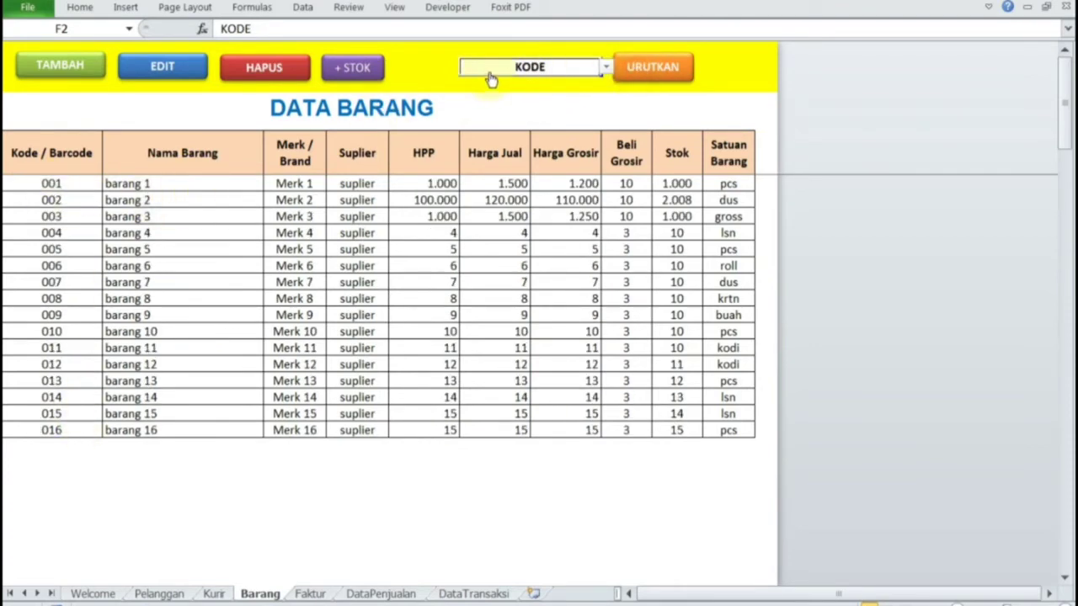
Re-sort the products by STOK, lowest stock first, then go to the Faktur sheet
{"action": "left_click", "coordinate": [530, 67]}
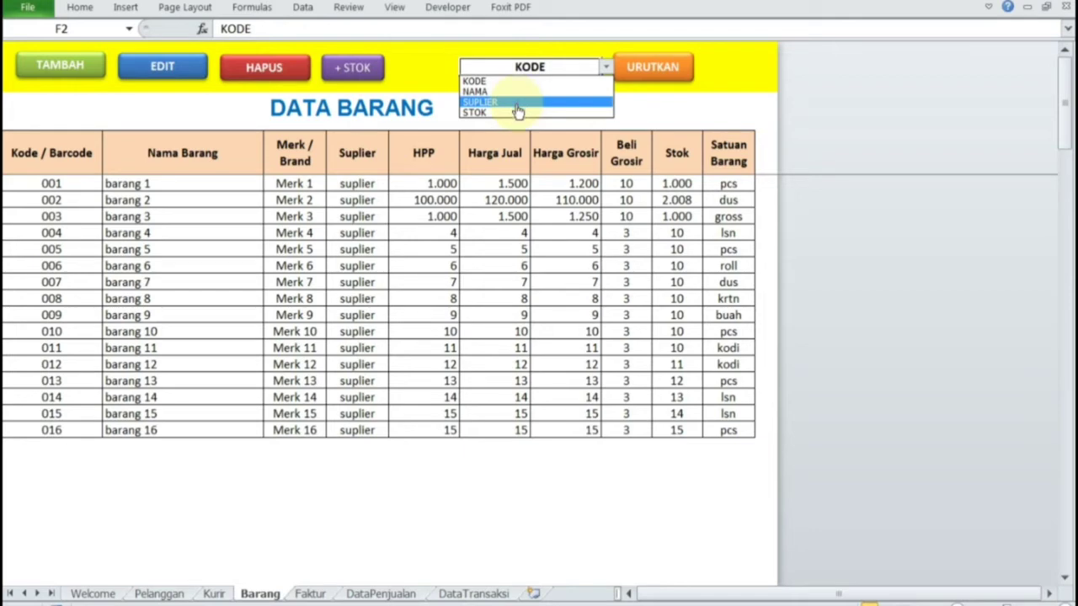
{"action": "left_click", "coordinate": [517, 112]}
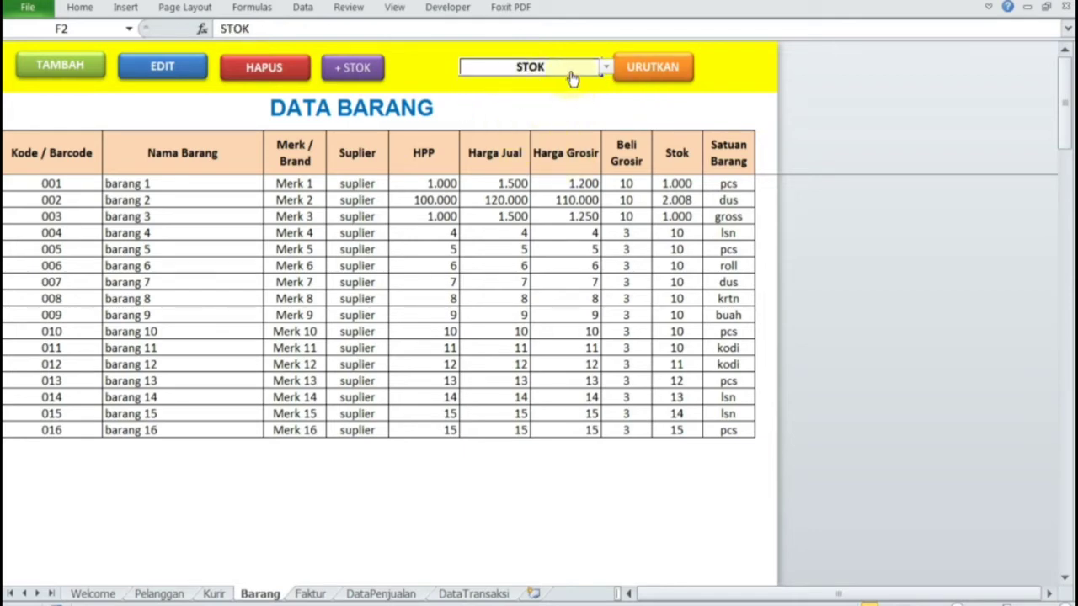
{"action": "left_click", "coordinate": [674, 66]}
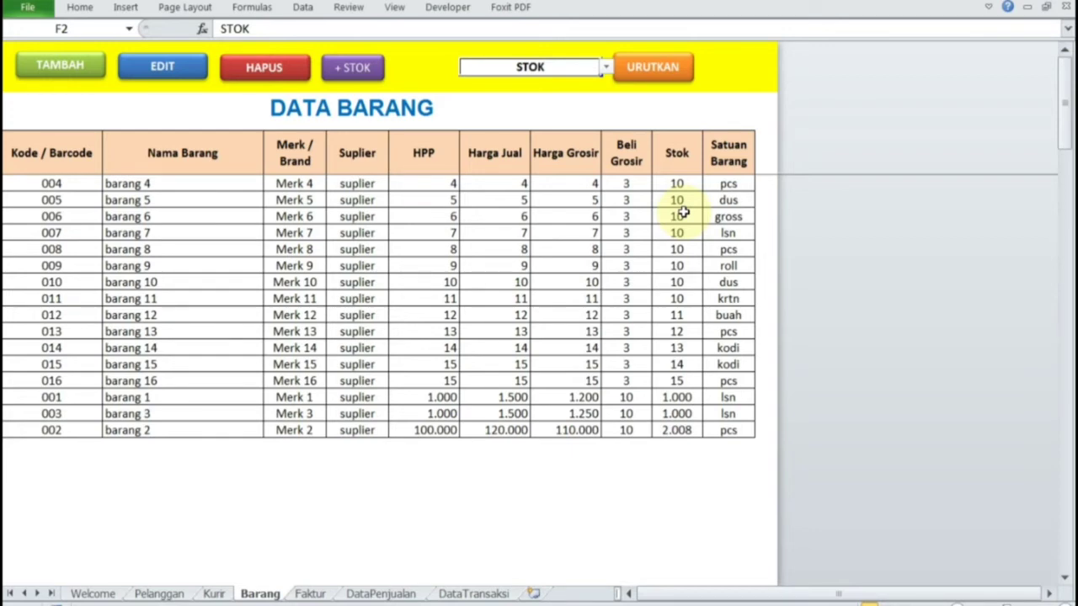
{"action": "left_click", "coordinate": [308, 594]}
Scroll past the Faktur sheet and open the DataPenjualan log showing the 1.500 sale of BJM/INV/0001
{"action": "left_click_drag", "start_coordinate": [717, 594], "coordinate": [682, 596]}
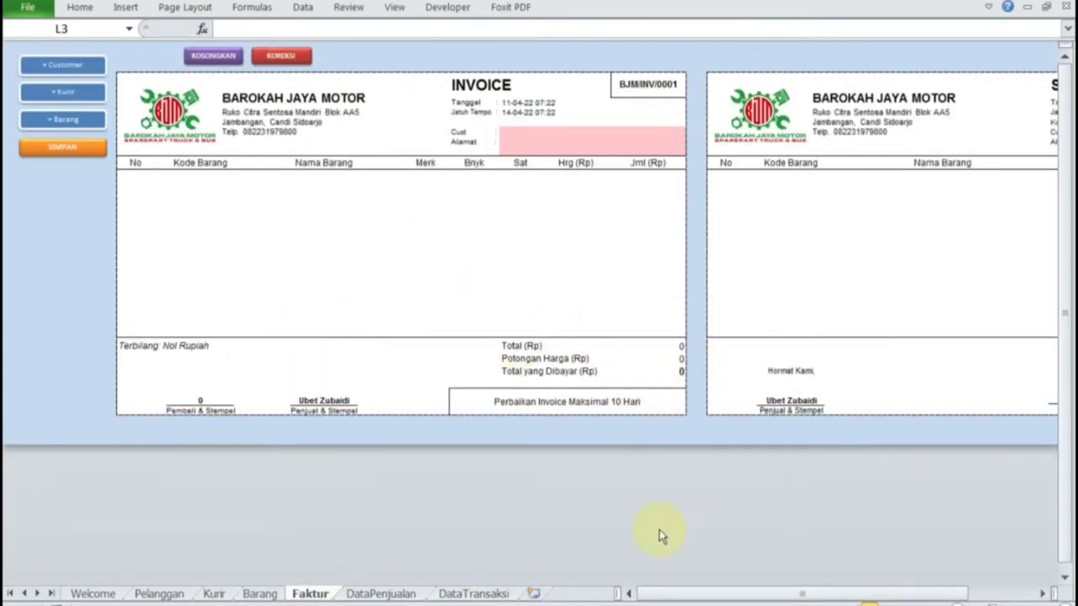
{"action": "mouse_move", "coordinate": [680, 595]}
{"action": "left_mouse_down"}
{"action": "mouse_move", "coordinate": [733, 585]}
{"action": "mouse_move", "coordinate": [621, 577]}
{"action": "left_mouse_up"}
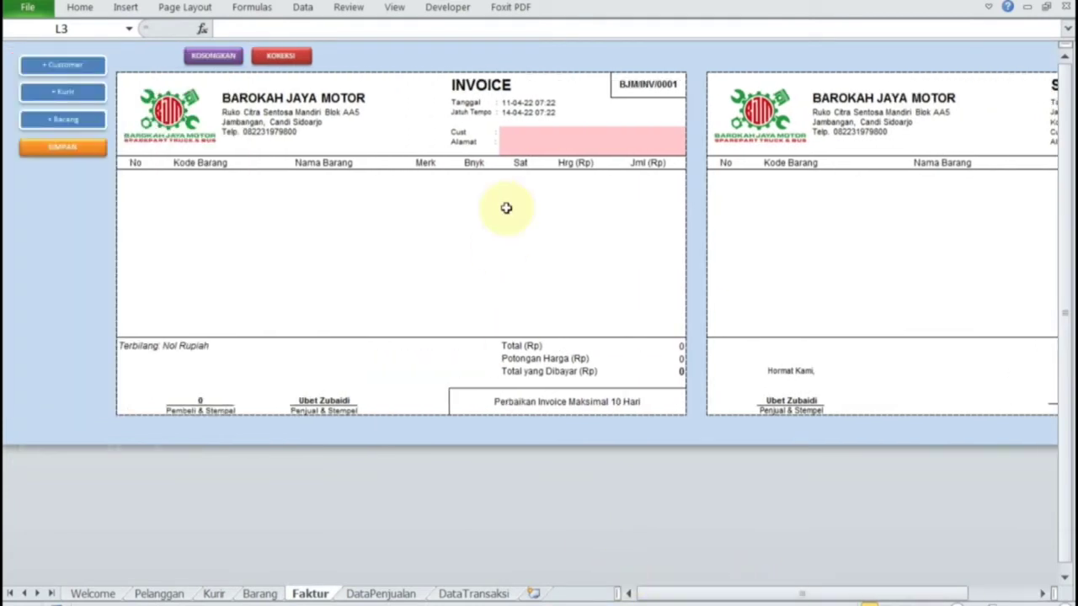
{"action": "left_click", "coordinate": [392, 591]}
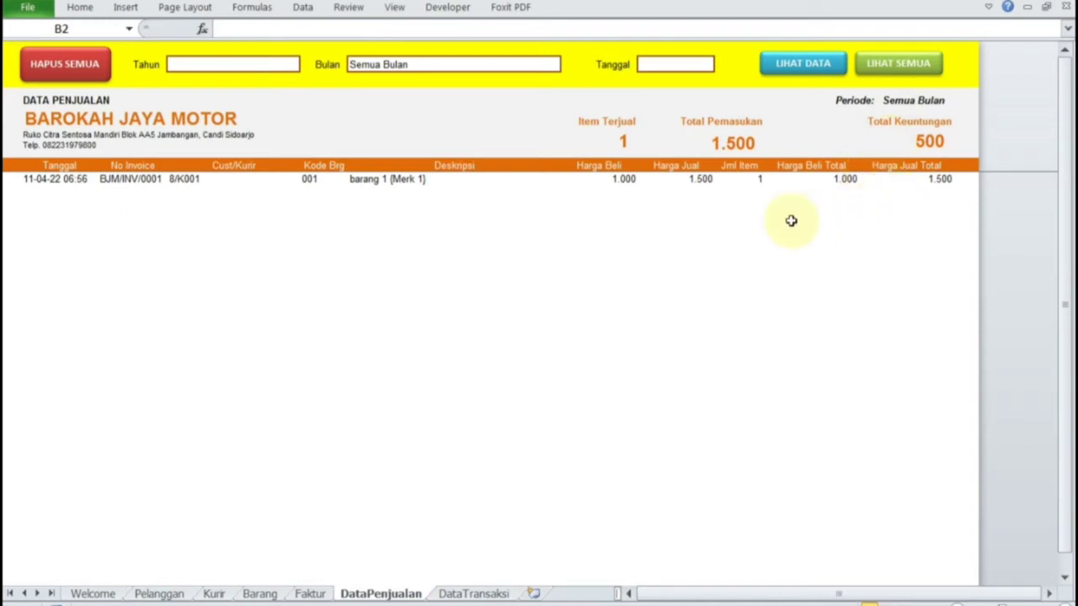
{"action": "left_click", "coordinate": [251, 63]}
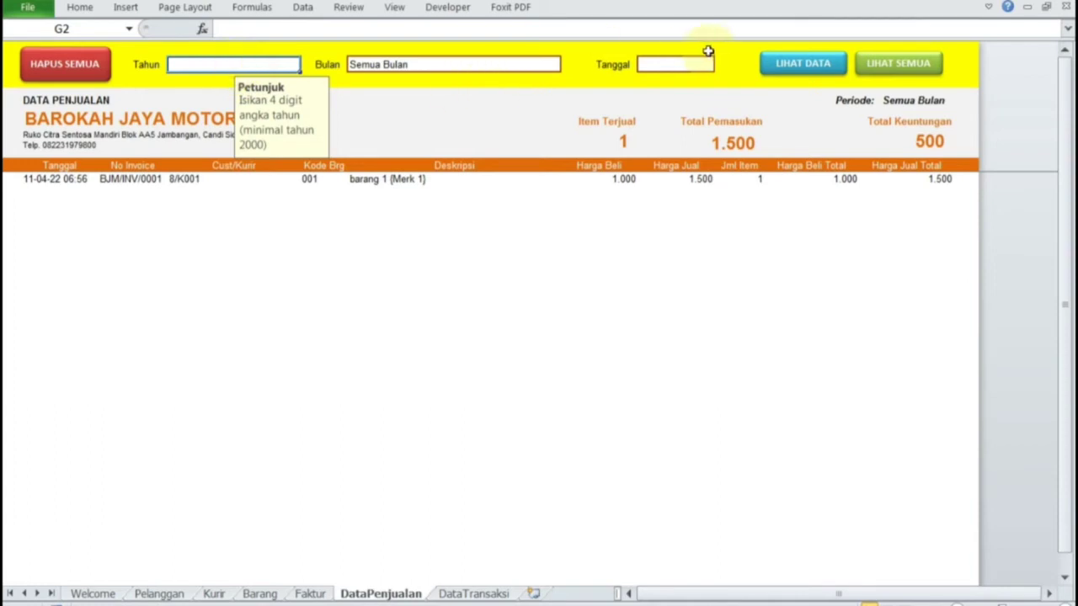
{"action": "left_click", "coordinate": [671, 64]}
{"action": "left_click", "coordinate": [242, 64]}
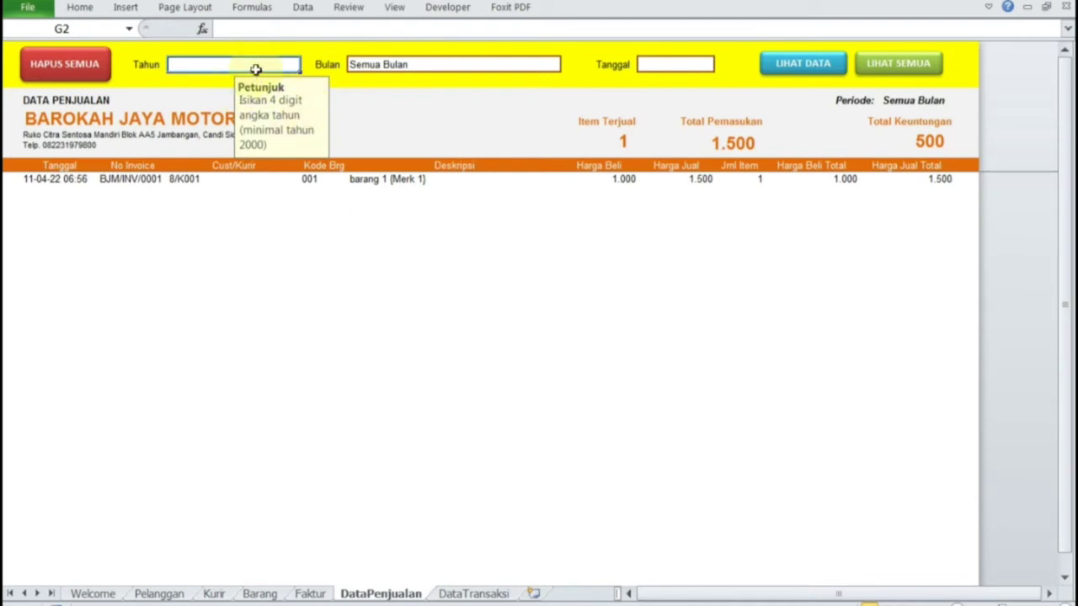
{"action": "type", "text": "2022"}
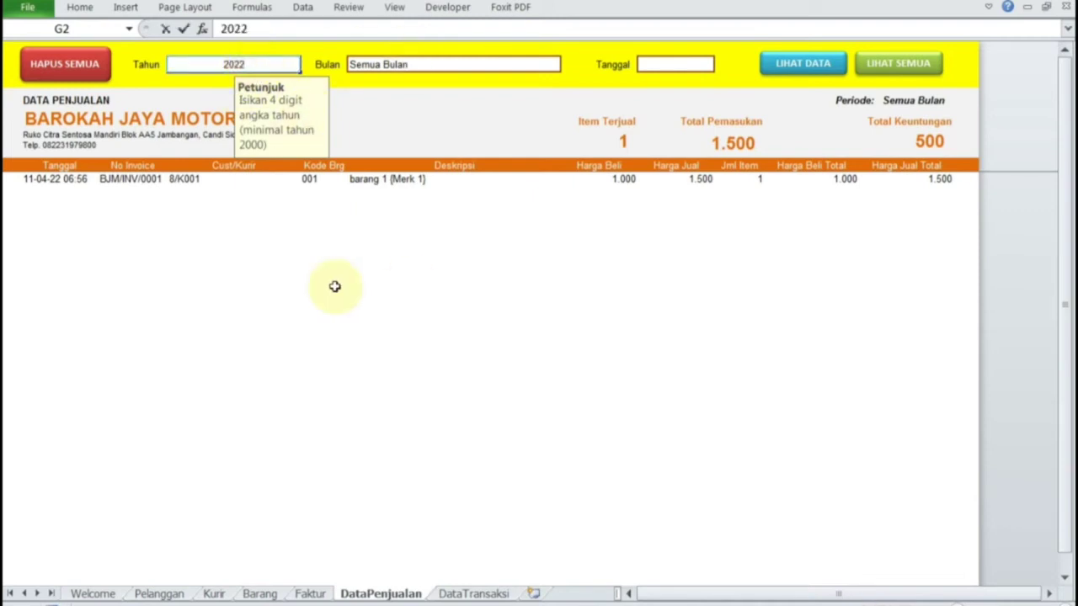
{"action": "left_click", "coordinate": [331, 286]}
{"action": "left_click", "coordinate": [544, 66]}
{"action": "left_click", "coordinate": [566, 65]}
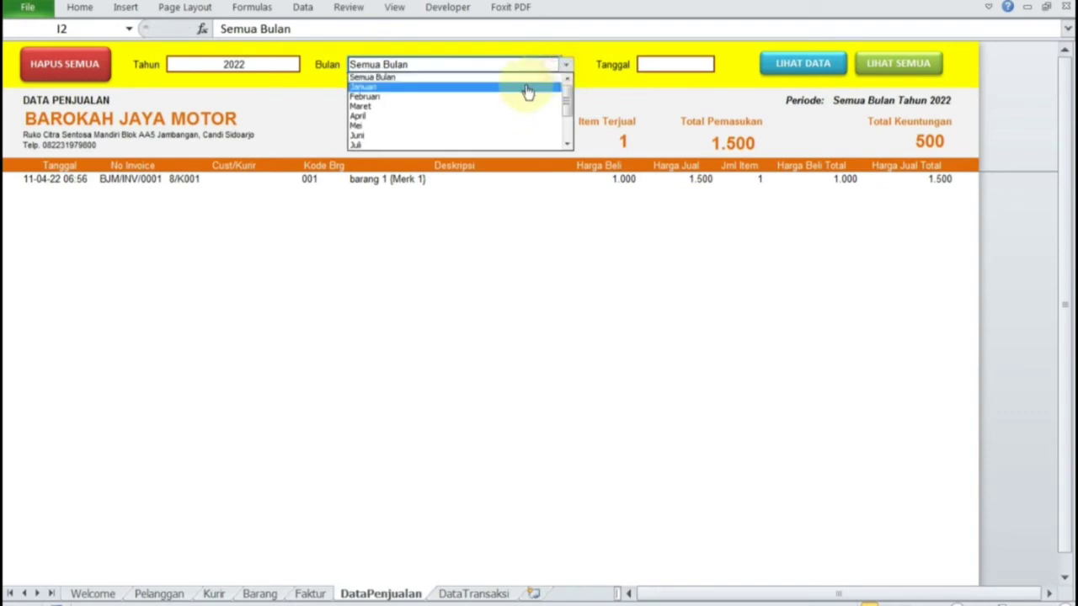
{"action": "left_click", "coordinate": [527, 86]}
{"action": "left_click", "coordinate": [671, 65]}
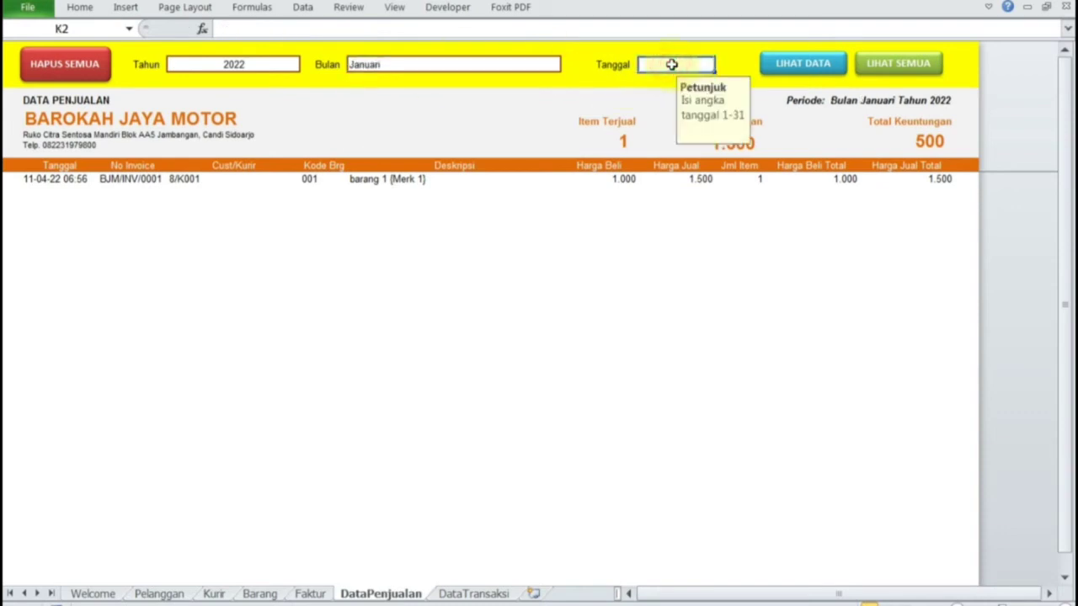
{"action": "type", "text": "10"}
{"action": "left_click", "coordinate": [637, 211]}
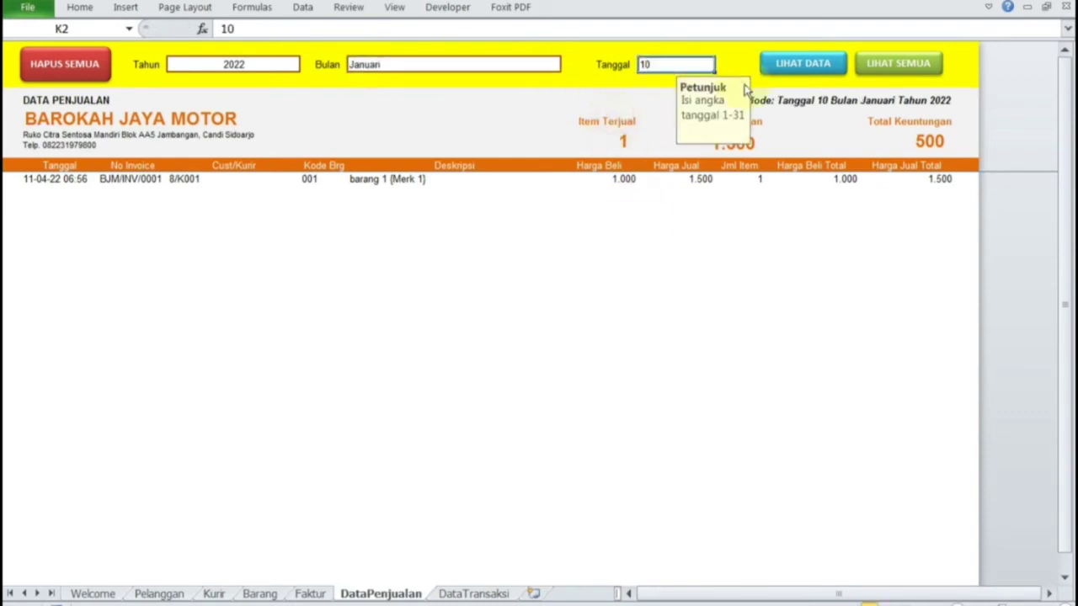
{"action": "left_click", "coordinate": [806, 62]}
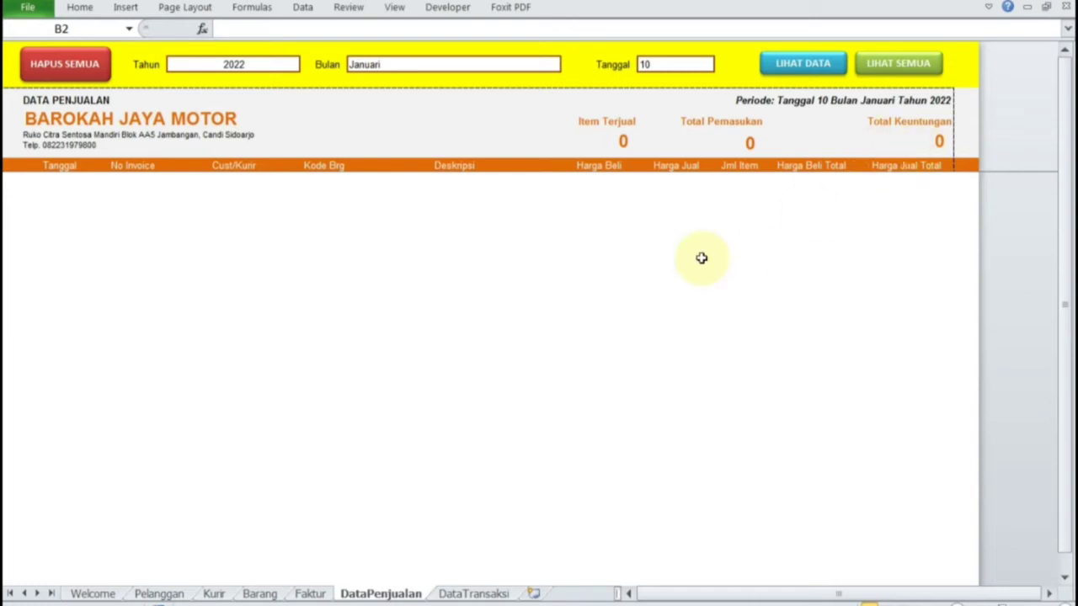
{"action": "left_click", "coordinate": [885, 69]}
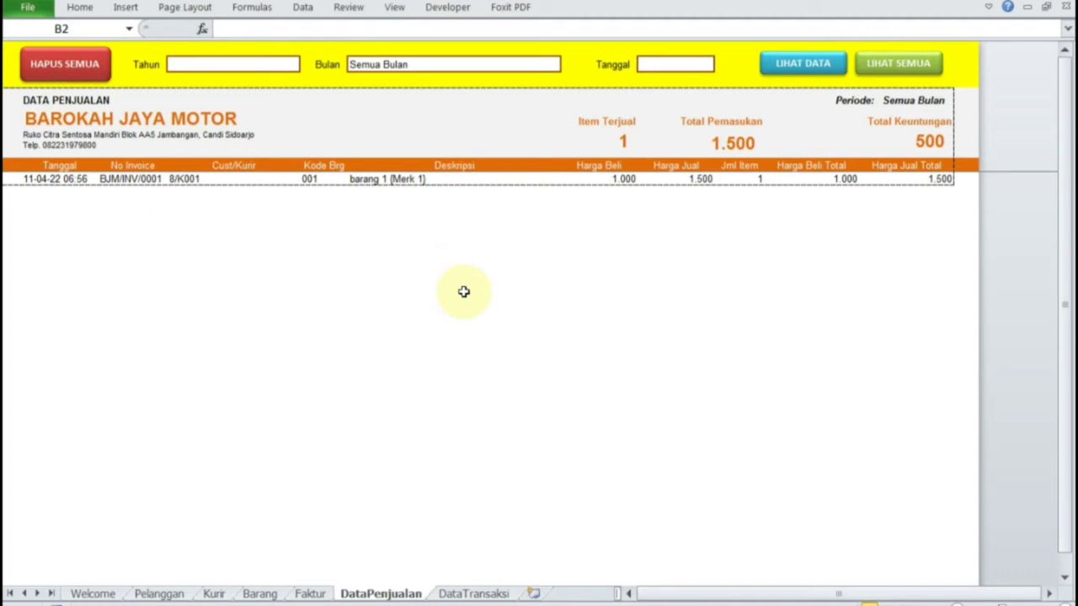
Check the single 1.500 transaction in DataTransaksi, then return to the blank Faktur invoice
{"action": "left_click", "coordinate": [463, 594]}
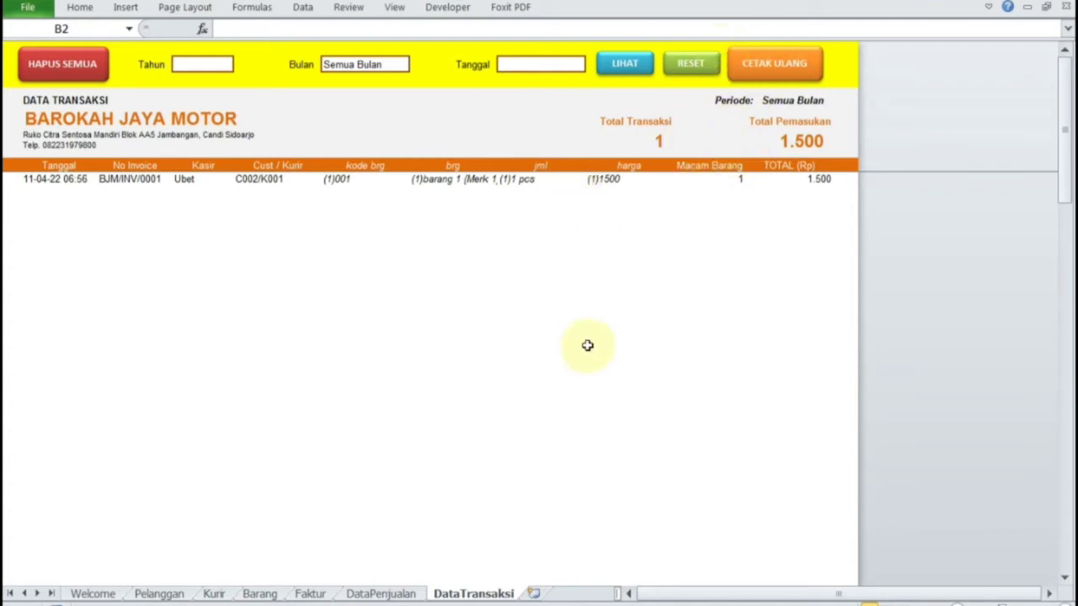
{"action": "left_click", "coordinate": [310, 592]}
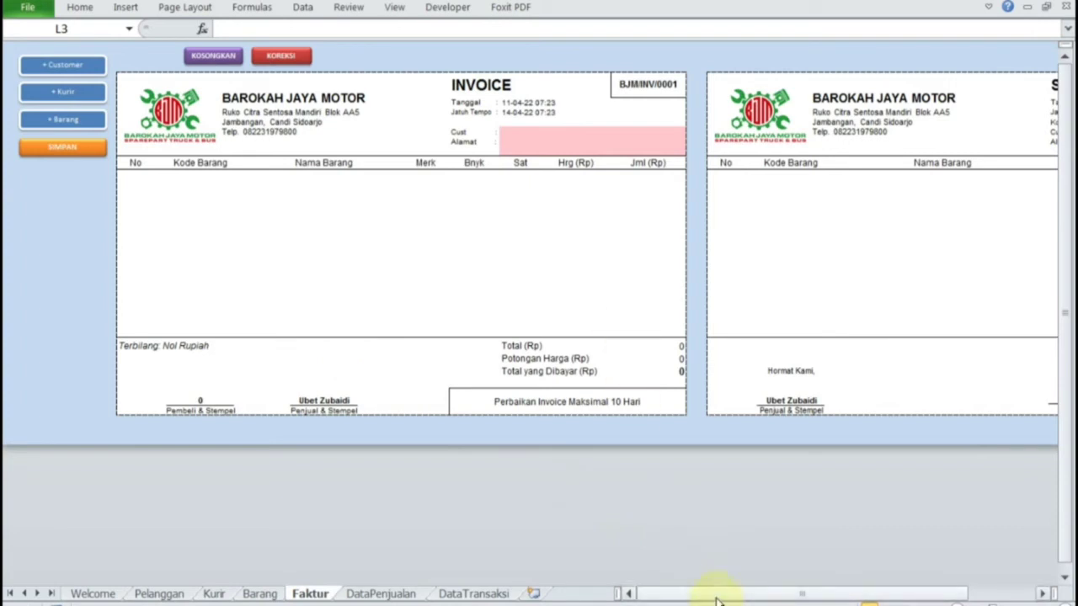
Search customers by name and fill the invoice with Member 2 (C002)
{"action": "mouse_move", "coordinate": [716, 600]}
{"action": "left_mouse_down"}
{"action": "mouse_move", "coordinate": [781, 600]}
{"action": "mouse_move", "coordinate": [679, 595]}
{"action": "left_mouse_up"}
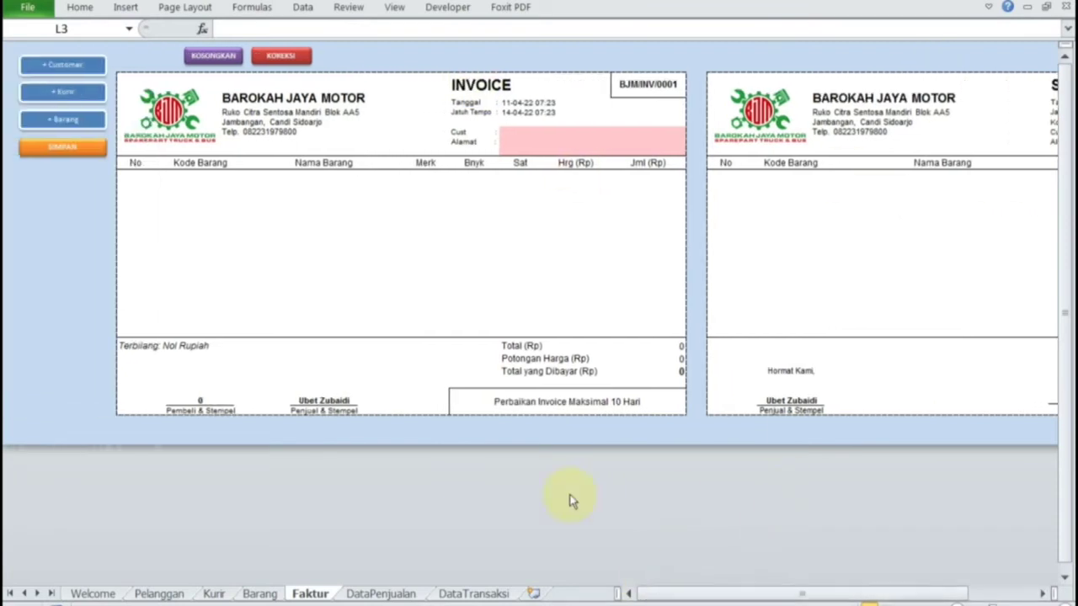
{"action": "left_click", "coordinate": [86, 76]}
{"action": "type", "text": "C"}
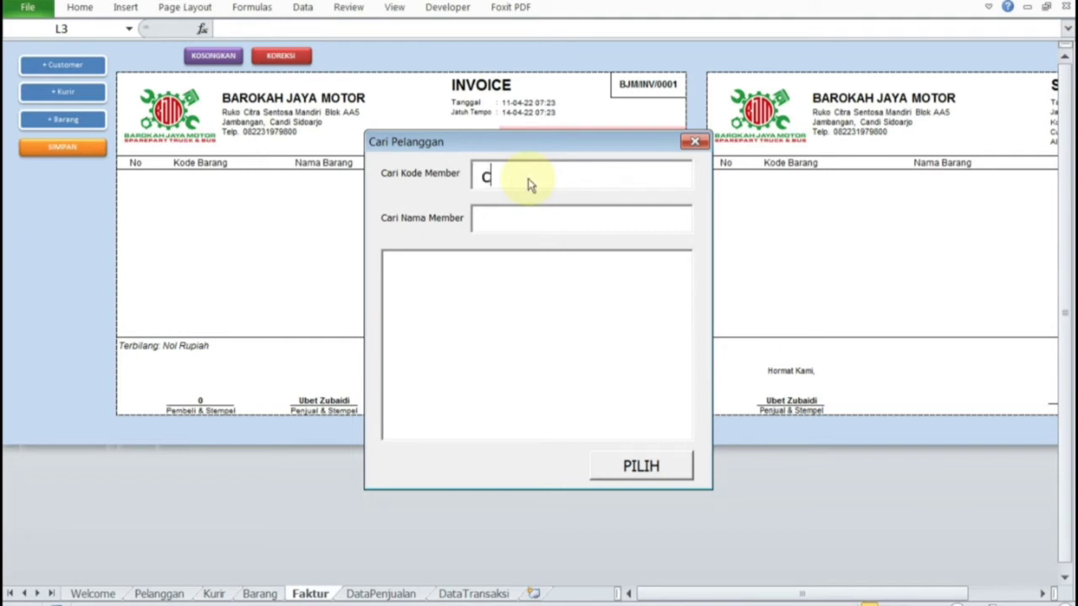
{"action": "type", "text": "001"}
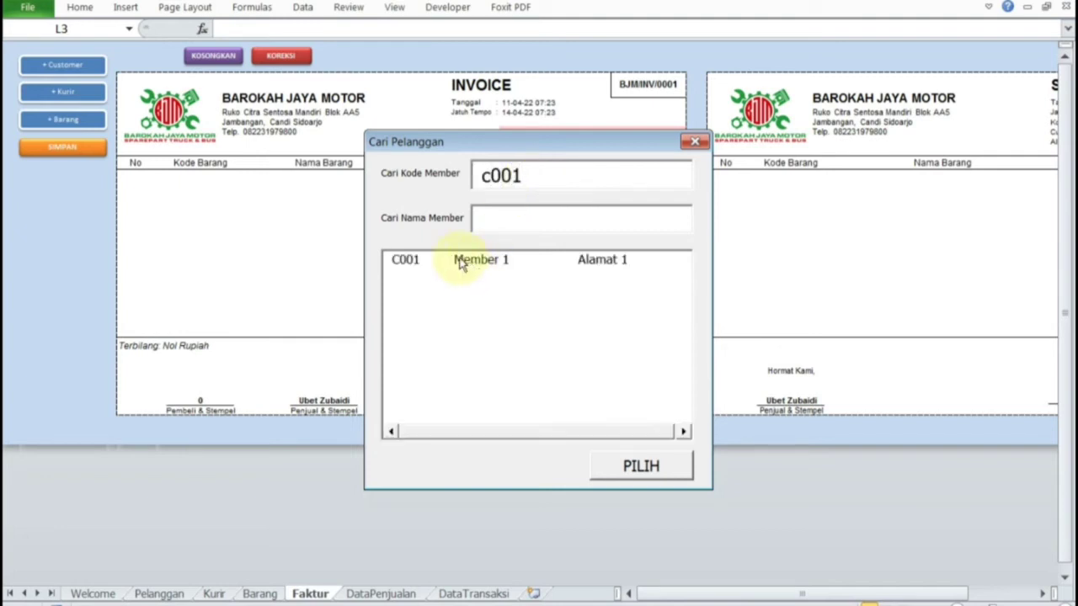
{"action": "double_click", "coordinate": [562, 173]}
{"action": "key", "text": "BackSpace"}
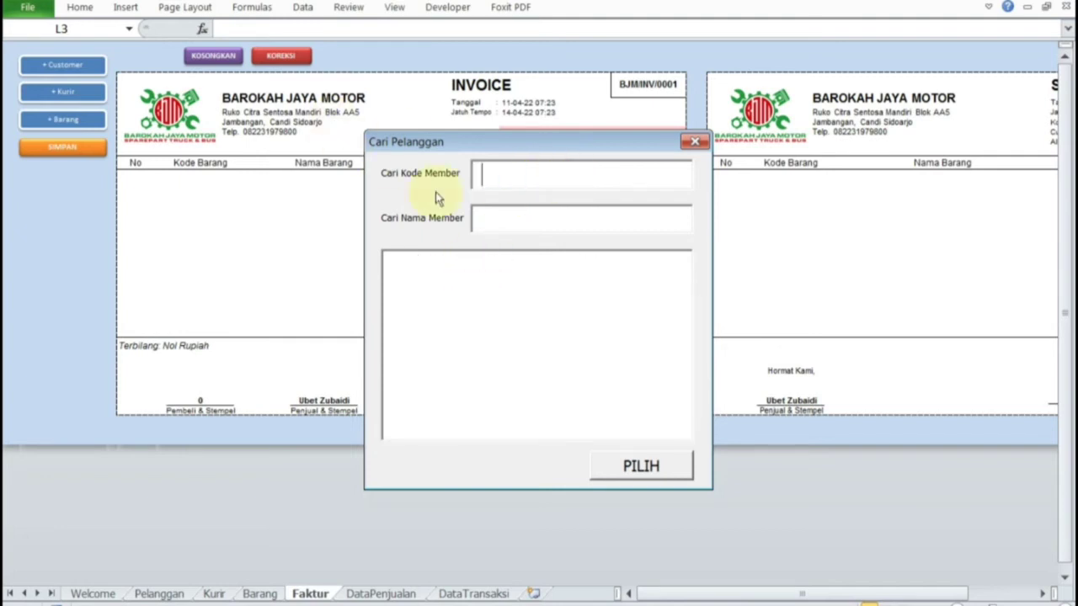
{"action": "left_click", "coordinate": [522, 220]}
{"action": "type", "text": "2"}
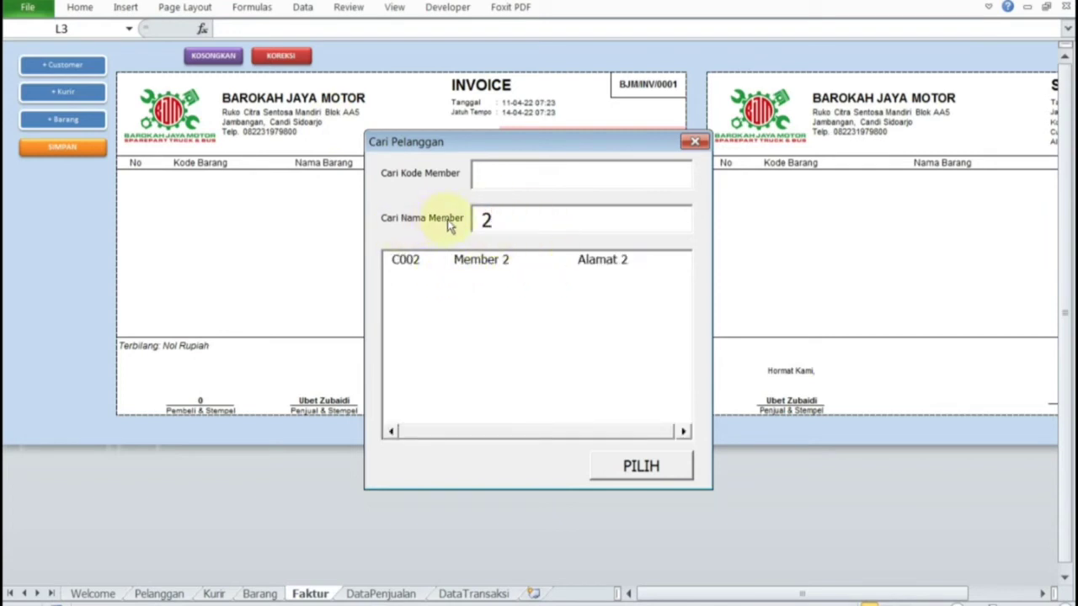
{"action": "left_click", "coordinate": [455, 263]}
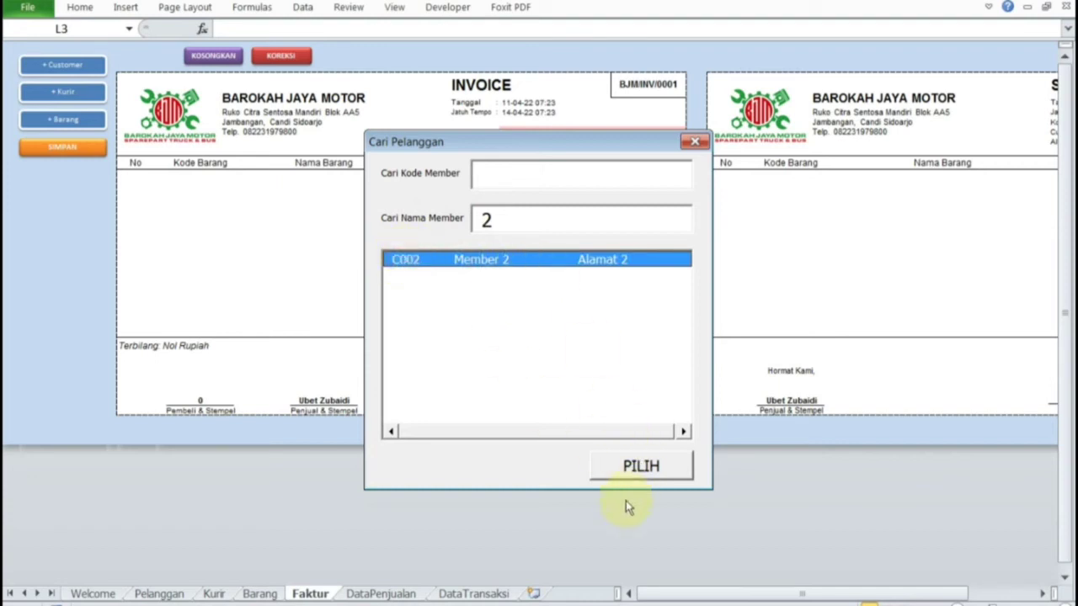
{"action": "left_click", "coordinate": [636, 465]}
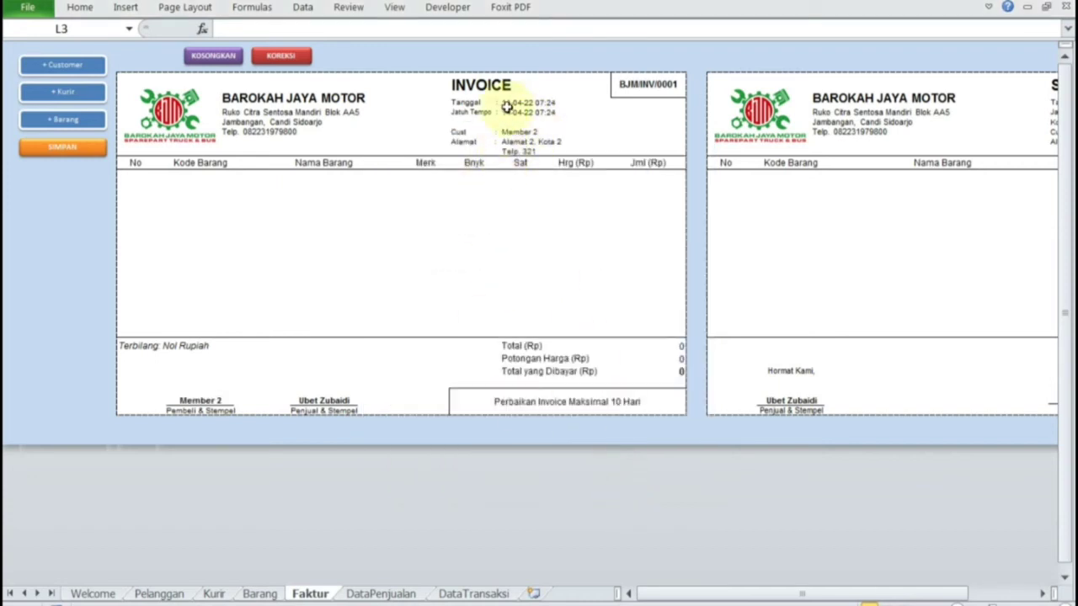
Assign courier K001 to the invoice and check it on the Surat Jalan delivery note
{"action": "left_click", "coordinate": [69, 91]}
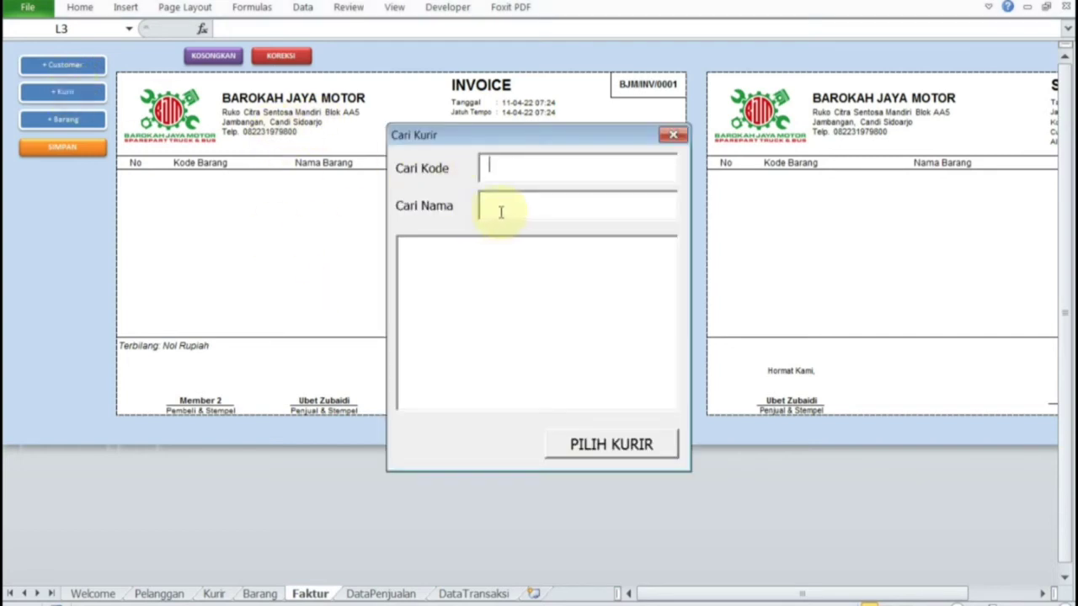
{"action": "type", "text": "k0"}
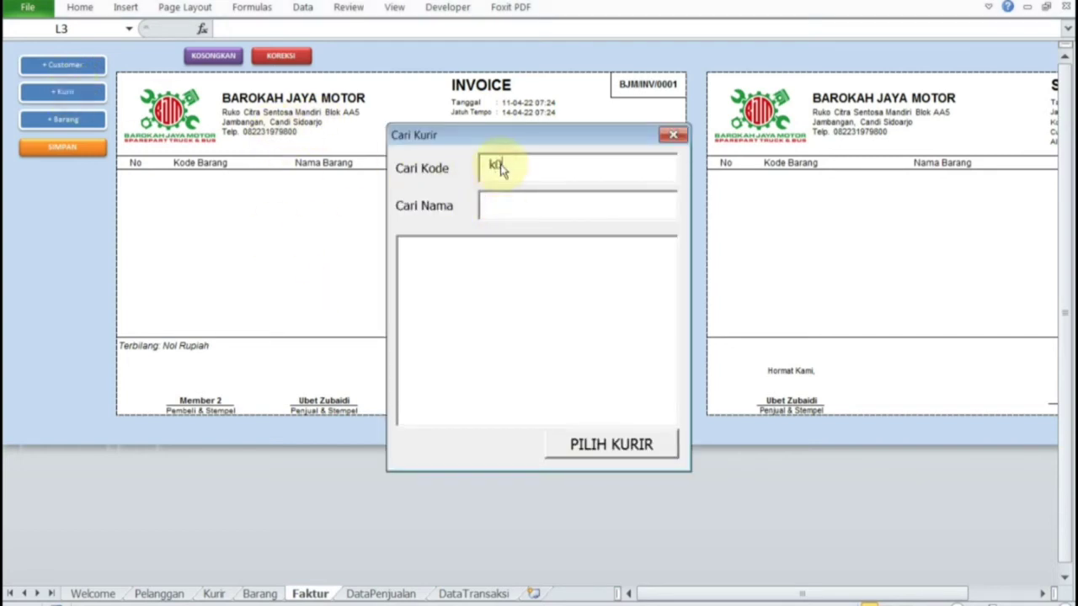
{"action": "type", "text": "01"}
{"action": "left_click", "coordinate": [522, 246]}
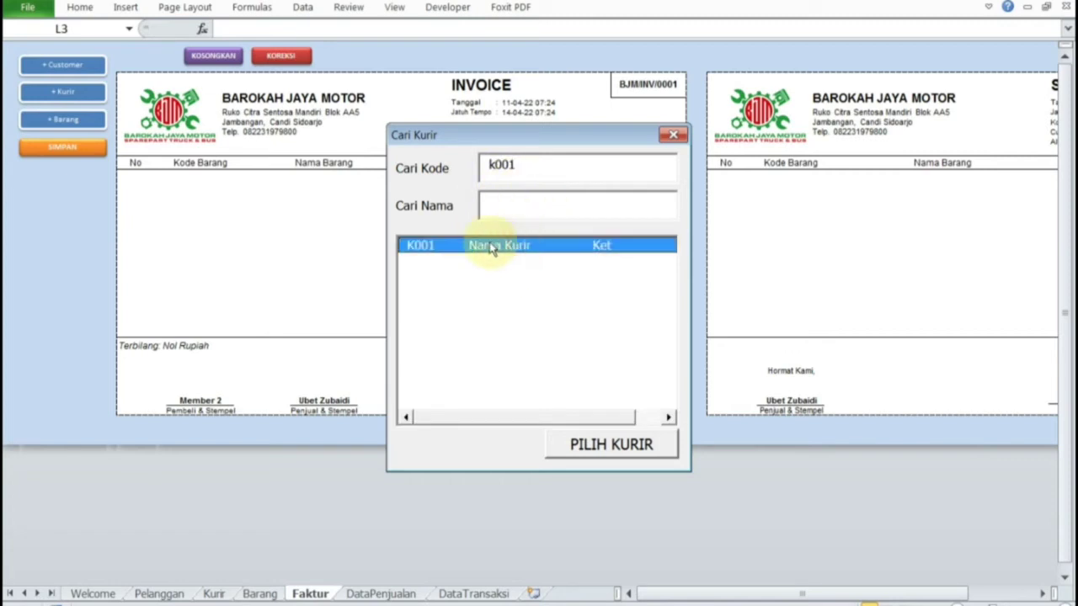
{"action": "left_click", "coordinate": [582, 447]}
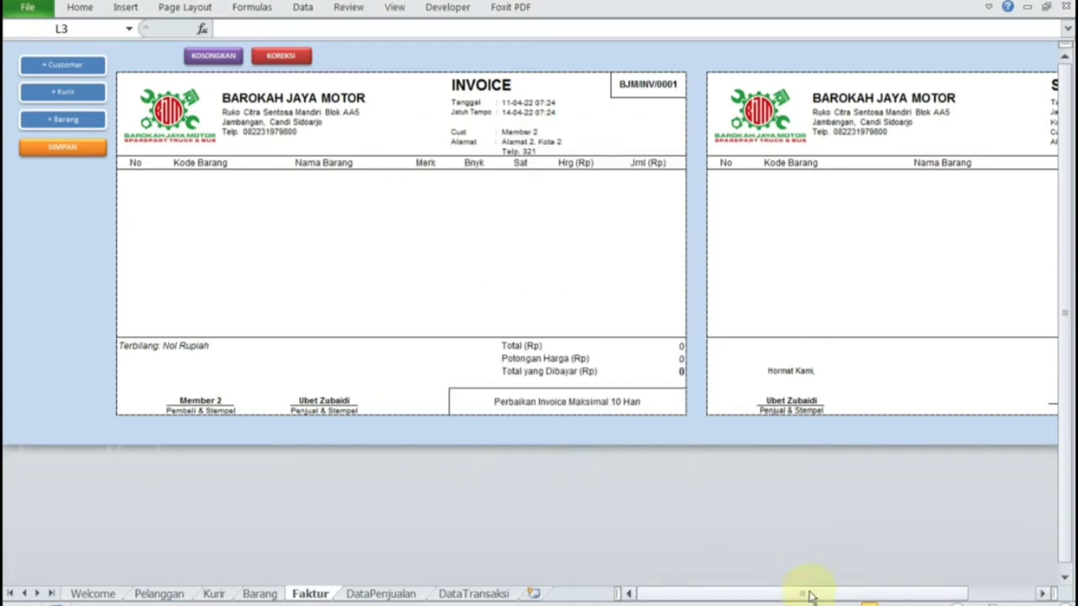
{"action": "left_click", "coordinate": [1005, 592]}
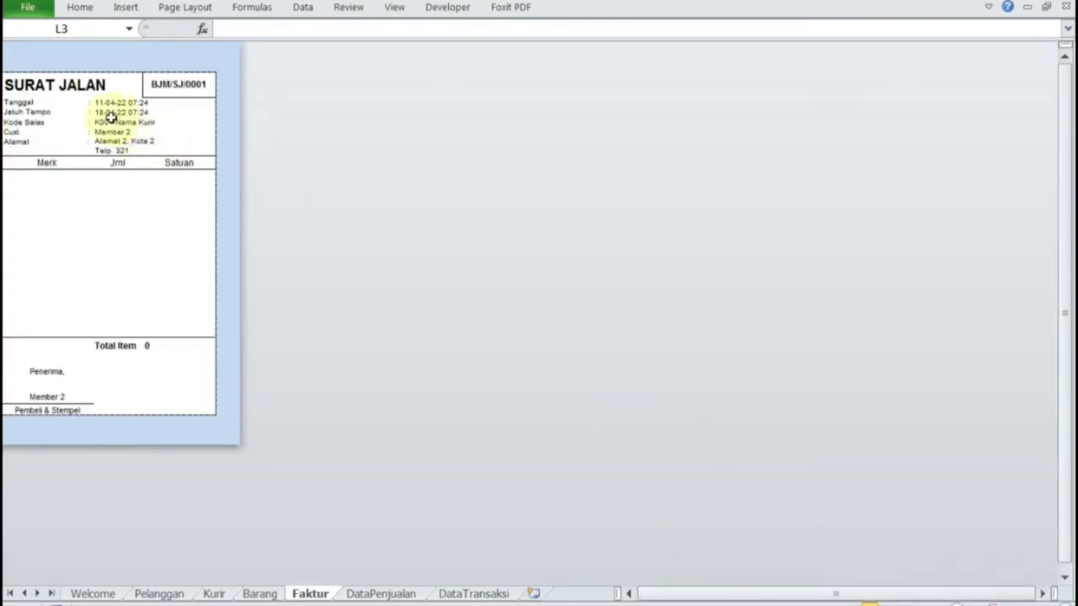
{"action": "left_click", "coordinate": [704, 594]}
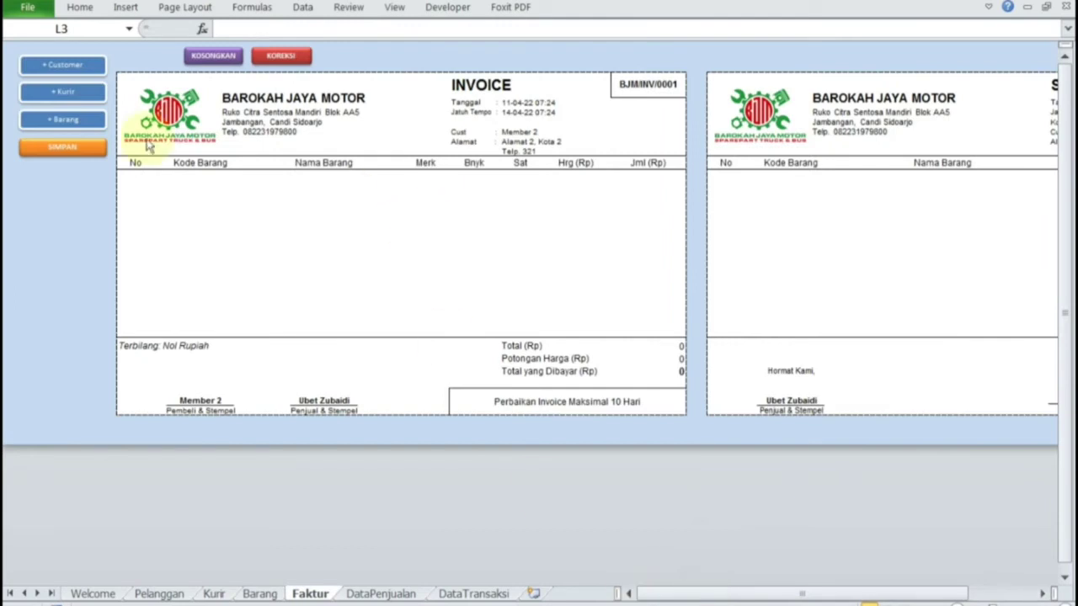
Add item 001 barang 1 to the invoice with quantity 100
{"action": "left_click", "coordinate": [64, 118]}
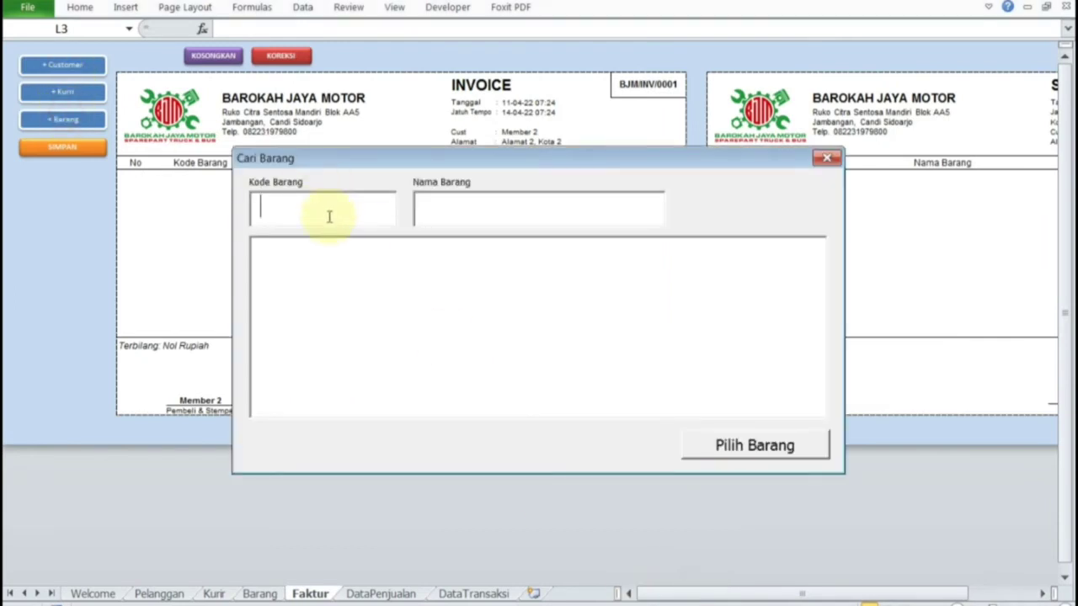
{"action": "type", "text": "001"}
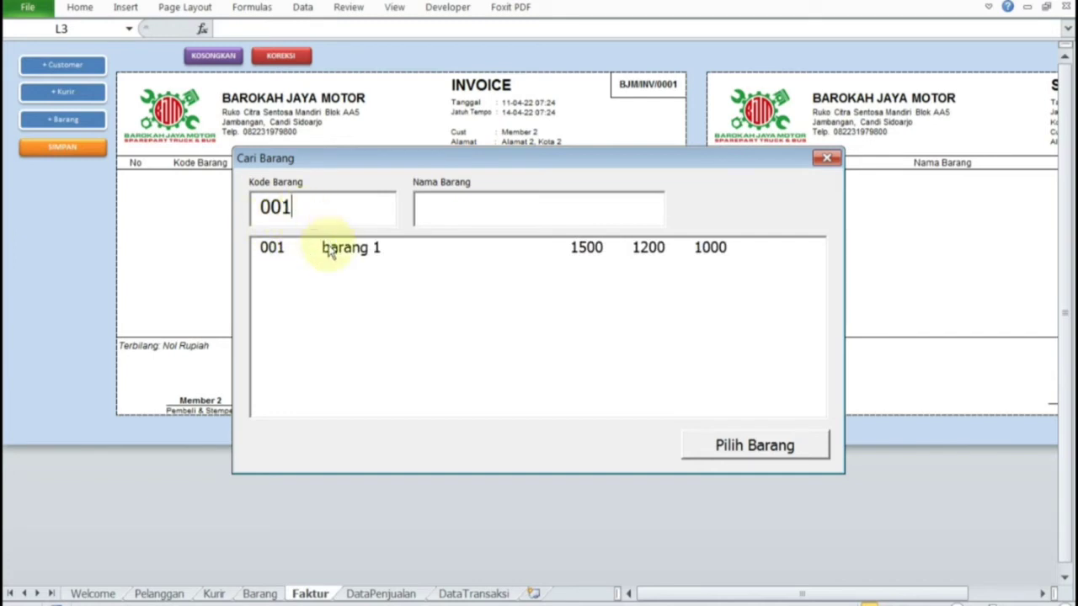
{"action": "left_click", "coordinate": [325, 246]}
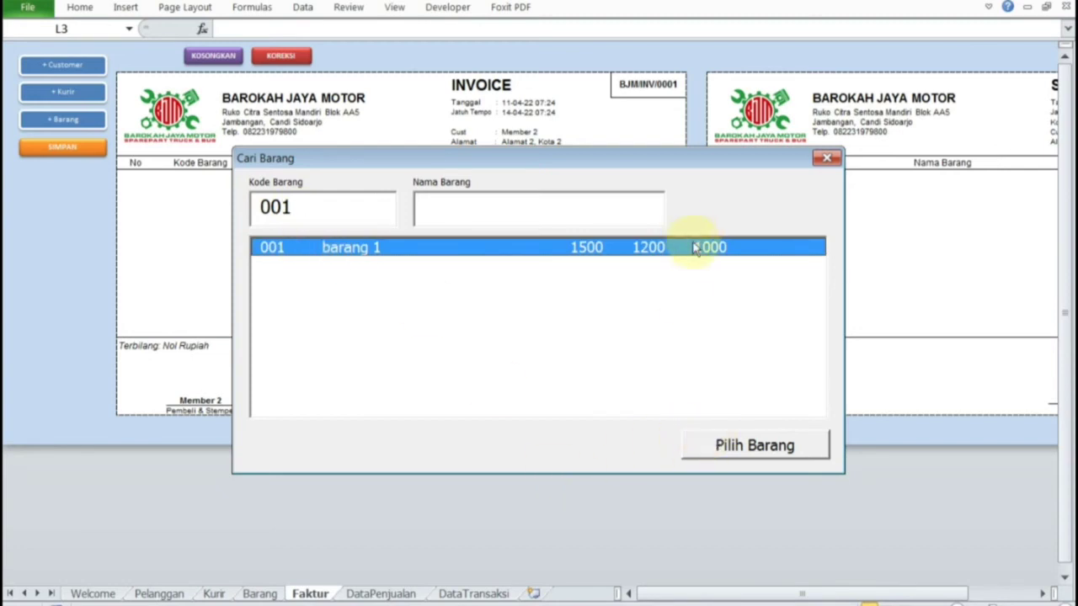
{"action": "left_click", "coordinate": [714, 444]}
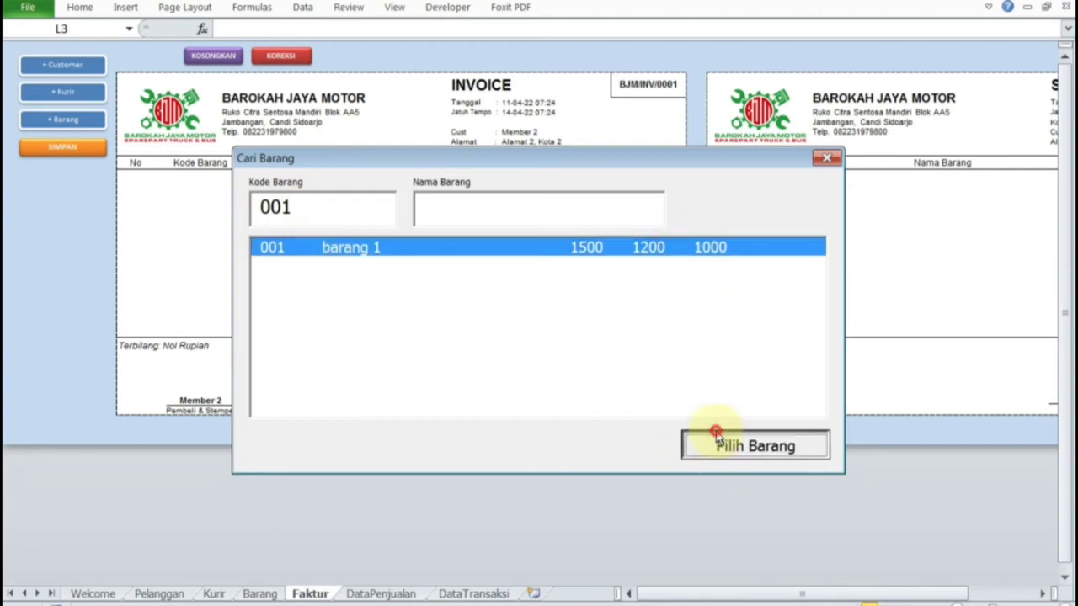
{"action": "type", "text": "100"}
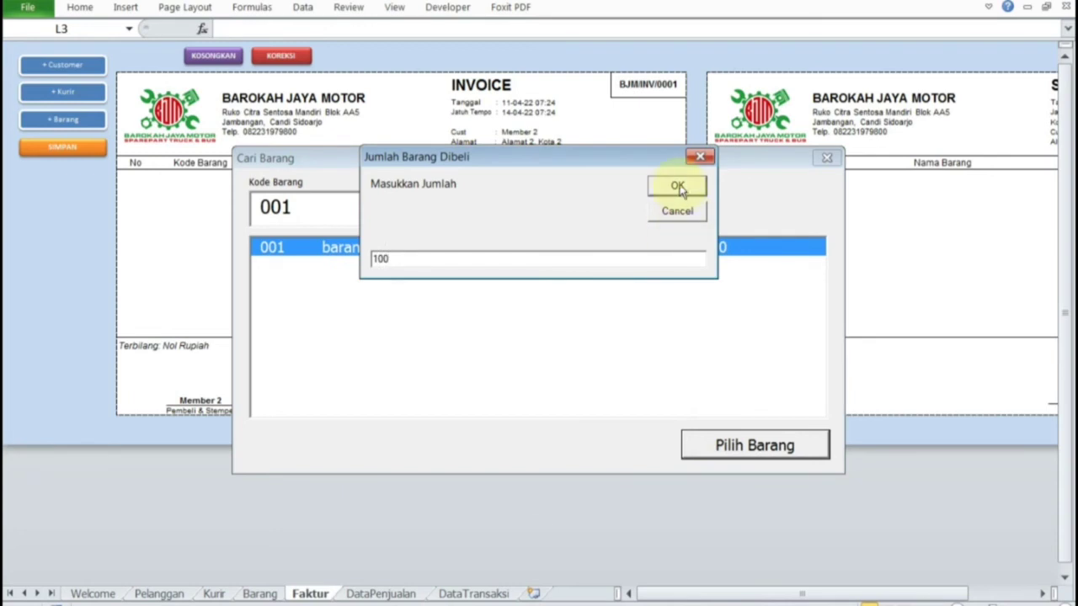
{"action": "left_click", "coordinate": [677, 186]}
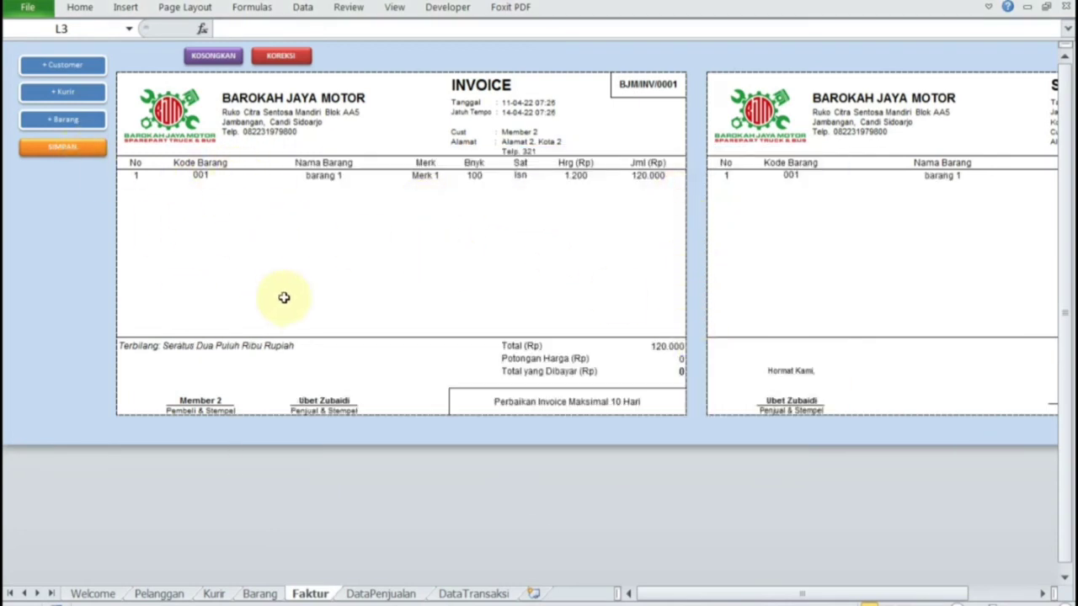
Add item 002 barang 2 with quantity 8, bringing the total to 1.080.000
{"action": "left_click", "coordinate": [84, 119]}
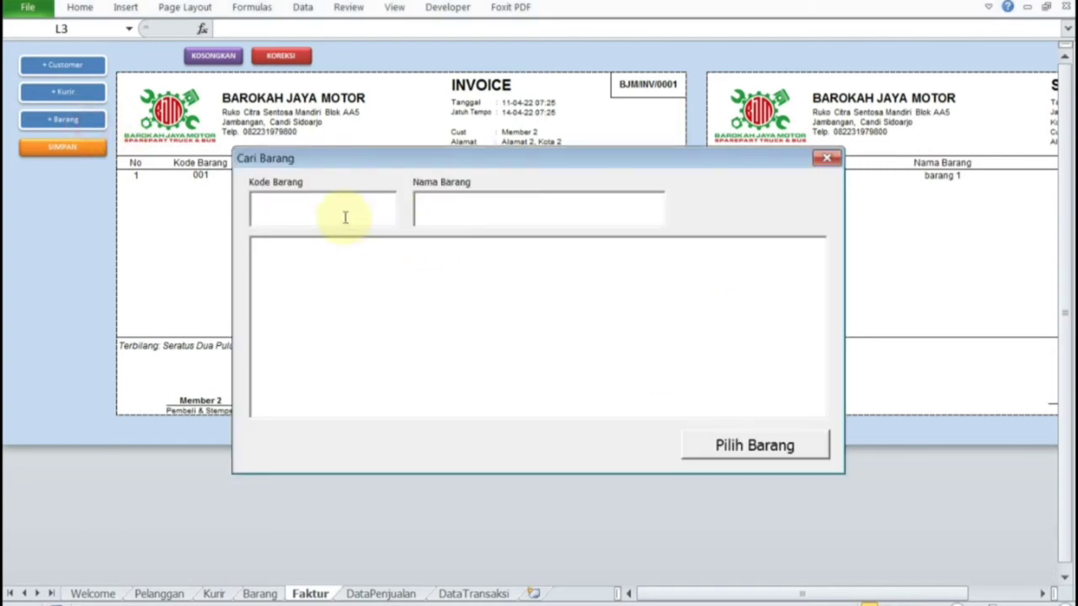
{"action": "type", "text": "002"}
{"action": "left_click", "coordinate": [383, 250]}
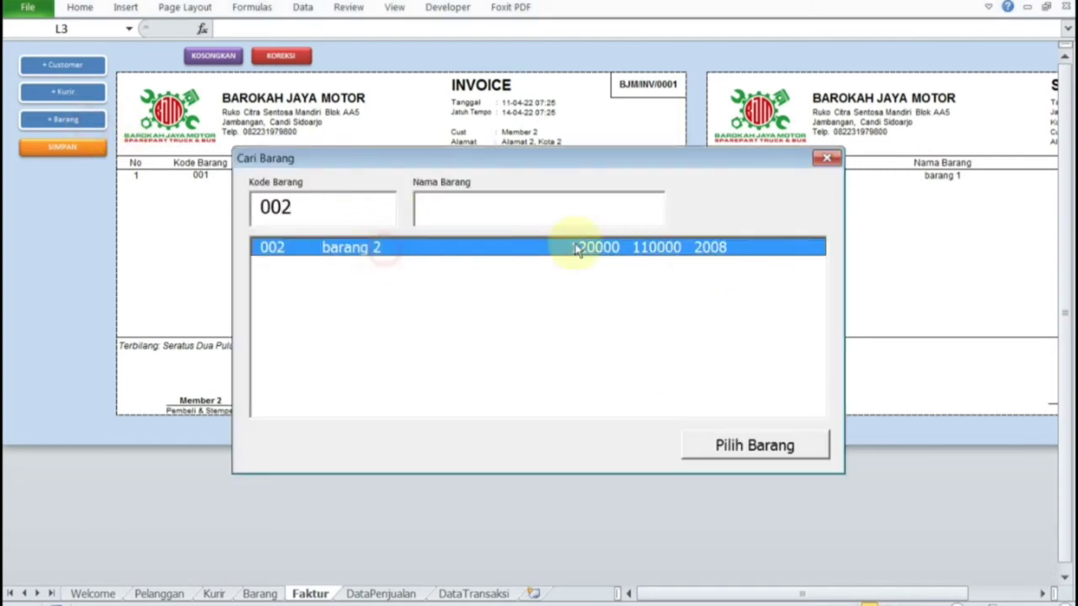
{"action": "left_click", "coordinate": [693, 441]}
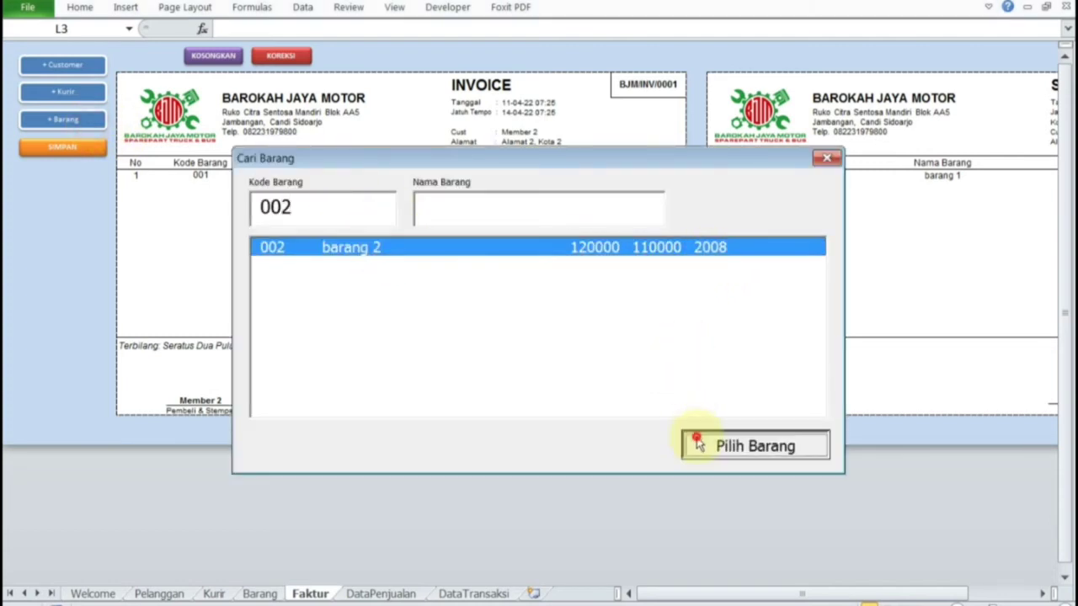
{"action": "type", "text": "8"}
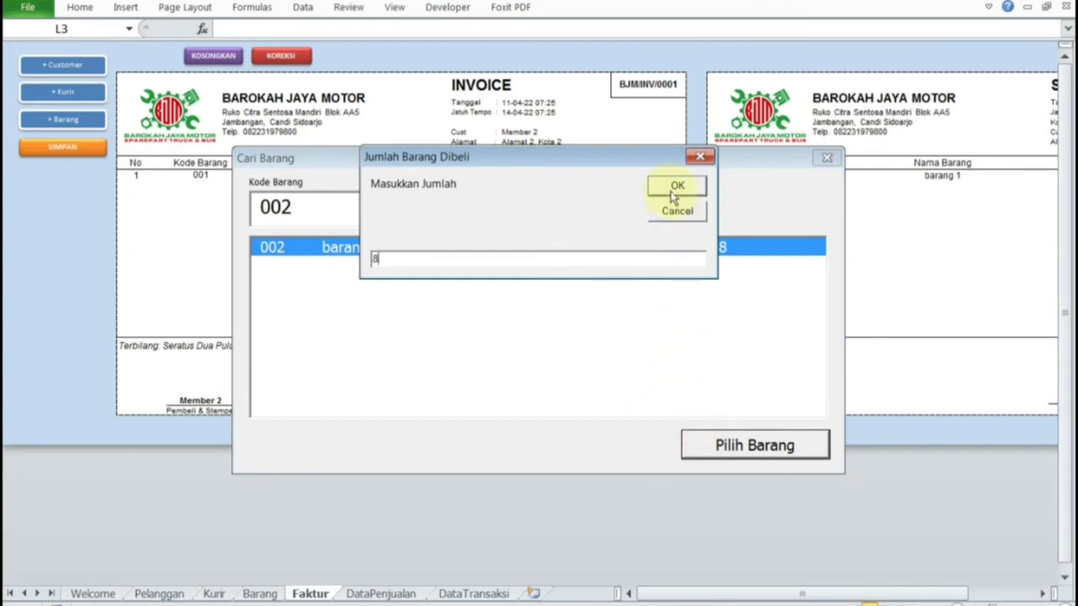
{"action": "left_click", "coordinate": [674, 187]}
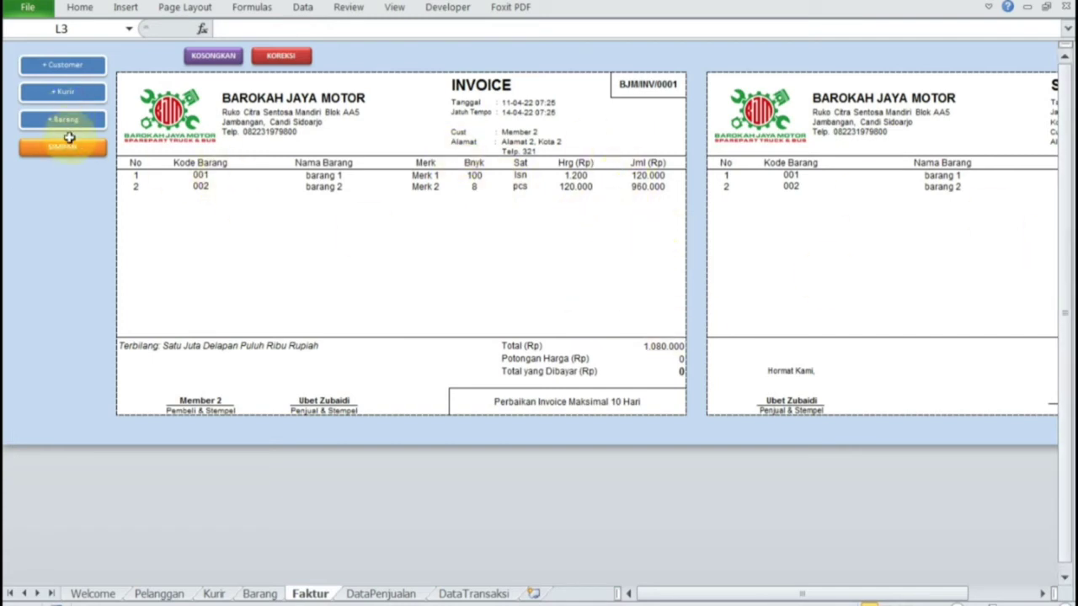
Enter 0 POTONGAN in the save form, close it unsaved, and show the Welcome settings
{"action": "left_click", "coordinate": [72, 149]}
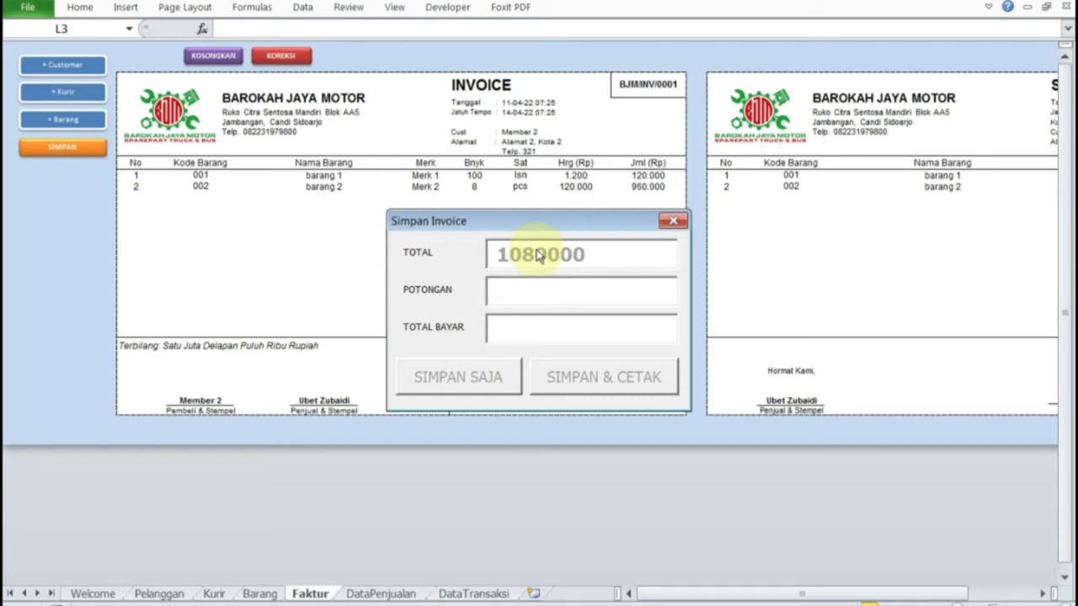
{"action": "type", "text": "0"}
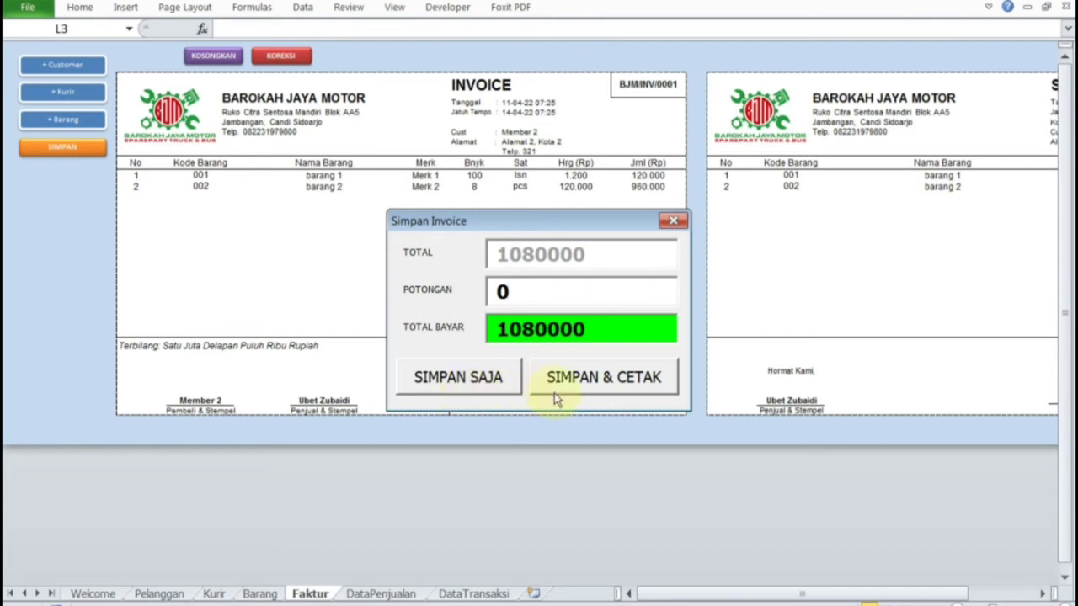
{"action": "left_click", "coordinate": [467, 383]}
{"action": "left_click", "coordinate": [673, 221]}
{"action": "left_click", "coordinate": [92, 594]}
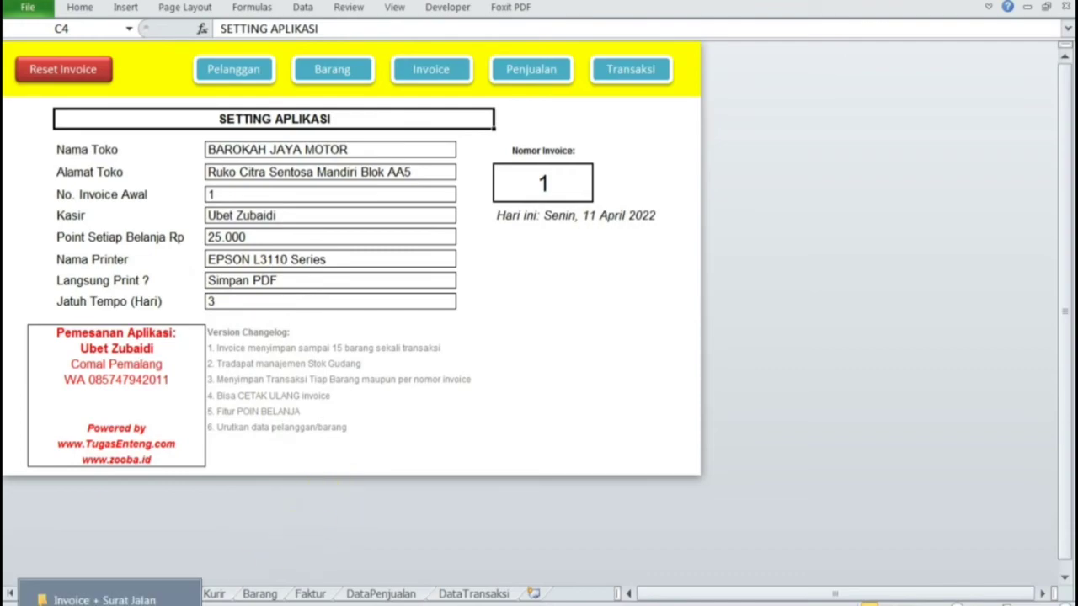
Switch to the Invoice + Surat Jalan folder in Windows Explorer
{"action": "left_click", "coordinate": [72, 594]}
{"action": "left_click", "coordinate": [345, 315]}
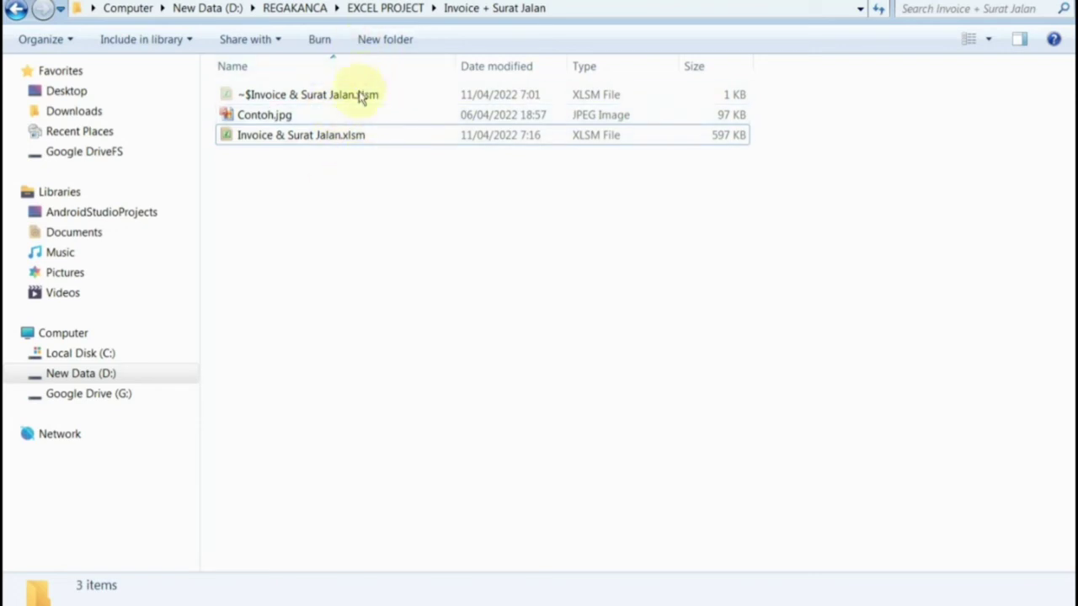
Return to Excel's Faktur sheet showing the unsaved 1.080.000 invoice for Member 2
{"action": "left_click", "coordinate": [379, 289]}
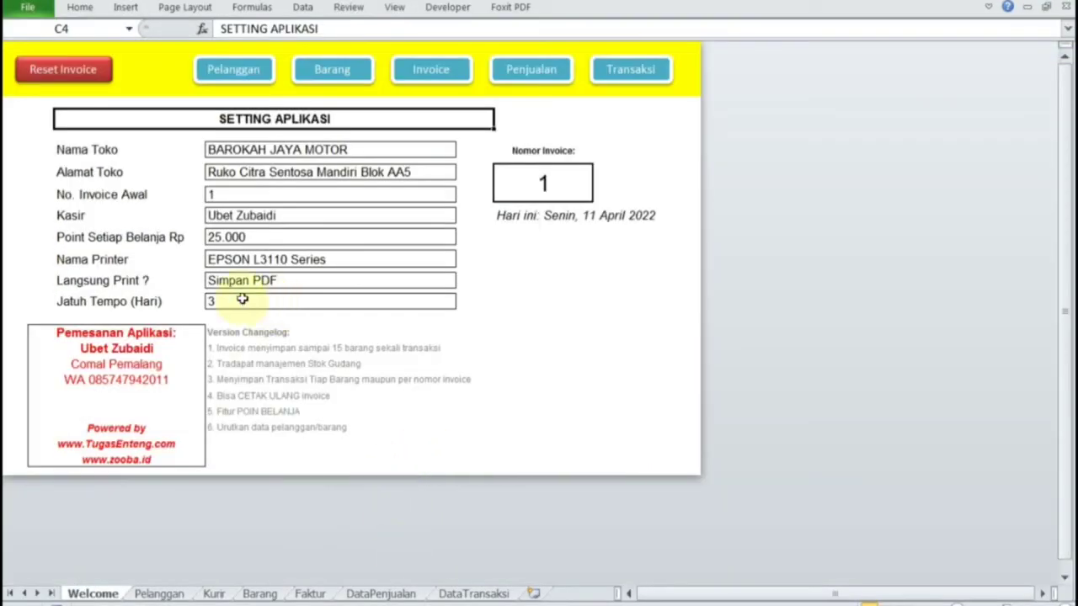
{"action": "left_click", "coordinate": [310, 594]}
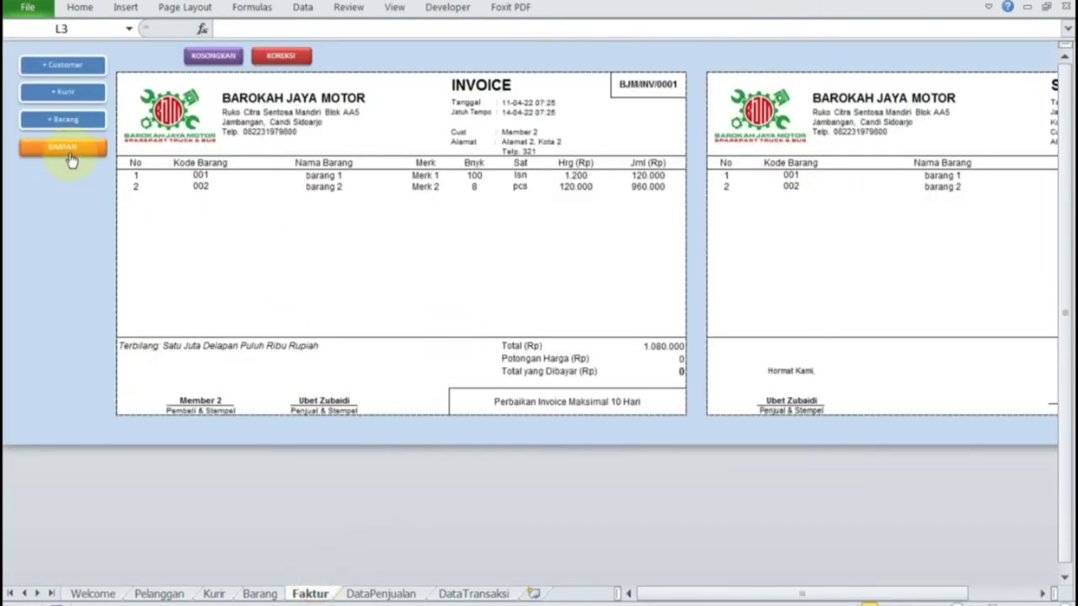
Save and print invoice BJM/INV/0001 with 0 POTONGAN, then acknowledge the saved message
{"action": "left_click", "coordinate": [72, 156]}
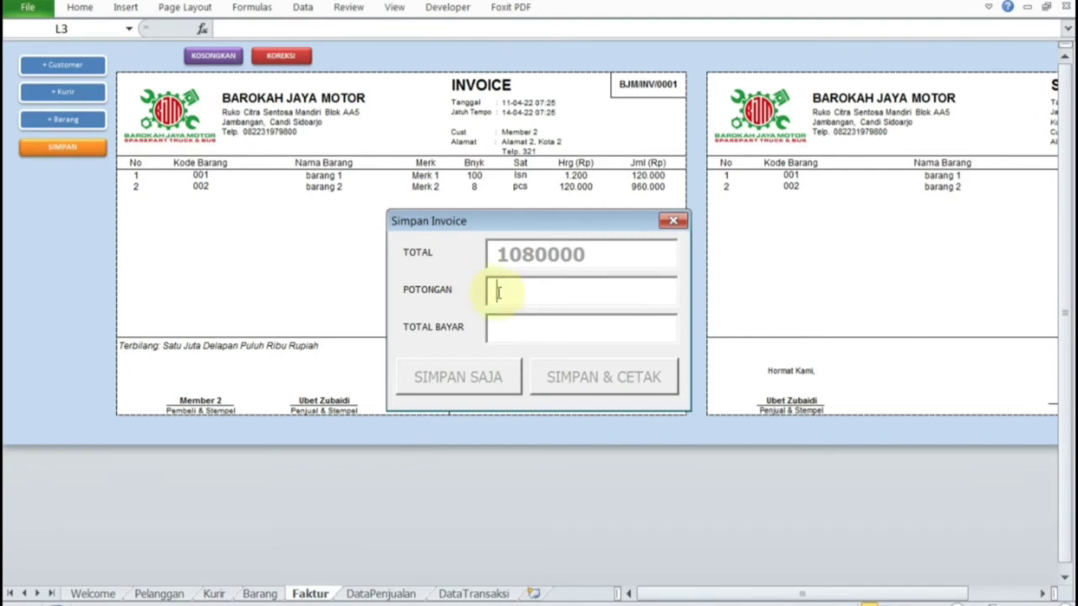
{"action": "type", "text": "0"}
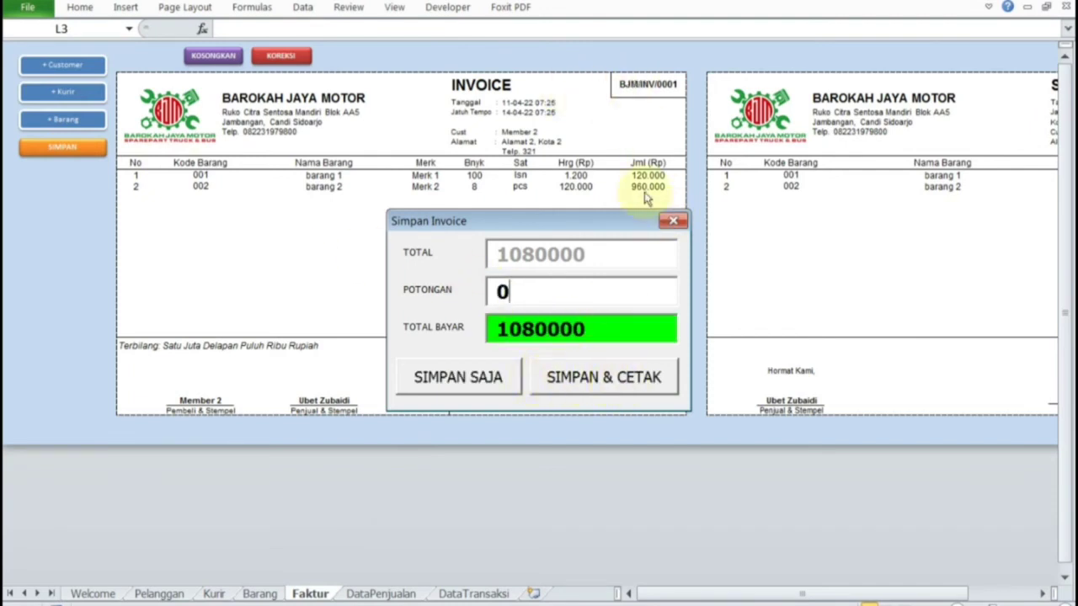
{"action": "left_click", "coordinate": [612, 381]}
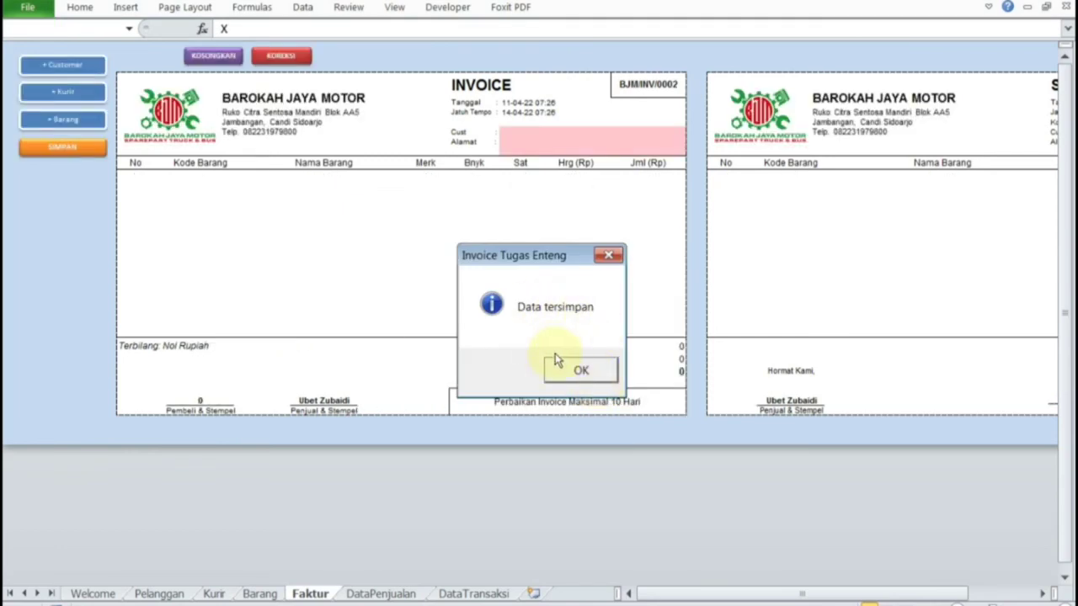
{"action": "left_click", "coordinate": [560, 374]}
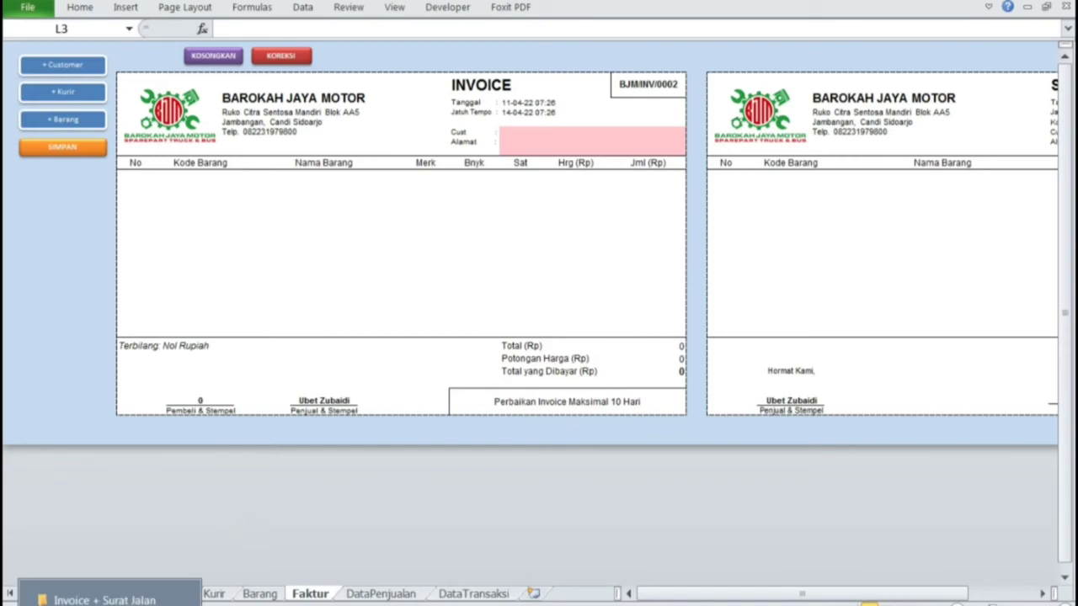
Open 2022-04-11 0001.pdf in Foxit to check the 1.080.000 invoice, then close it and return to Excel
{"action": "left_click", "coordinate": [867, 604]}
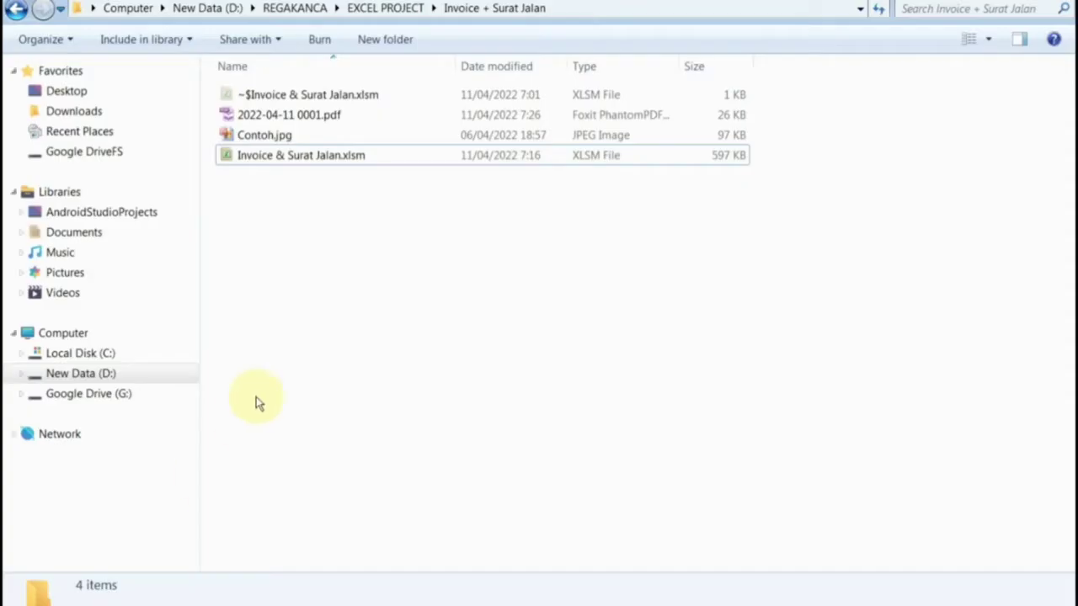
{"action": "left_click", "coordinate": [288, 121]}
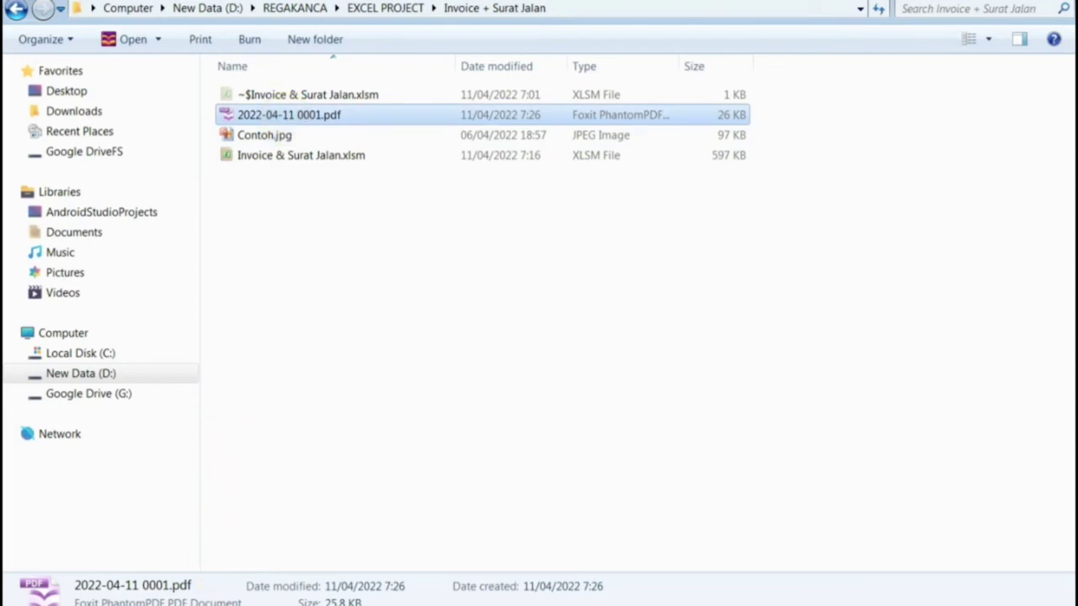
{"action": "key", "text": "Return"}
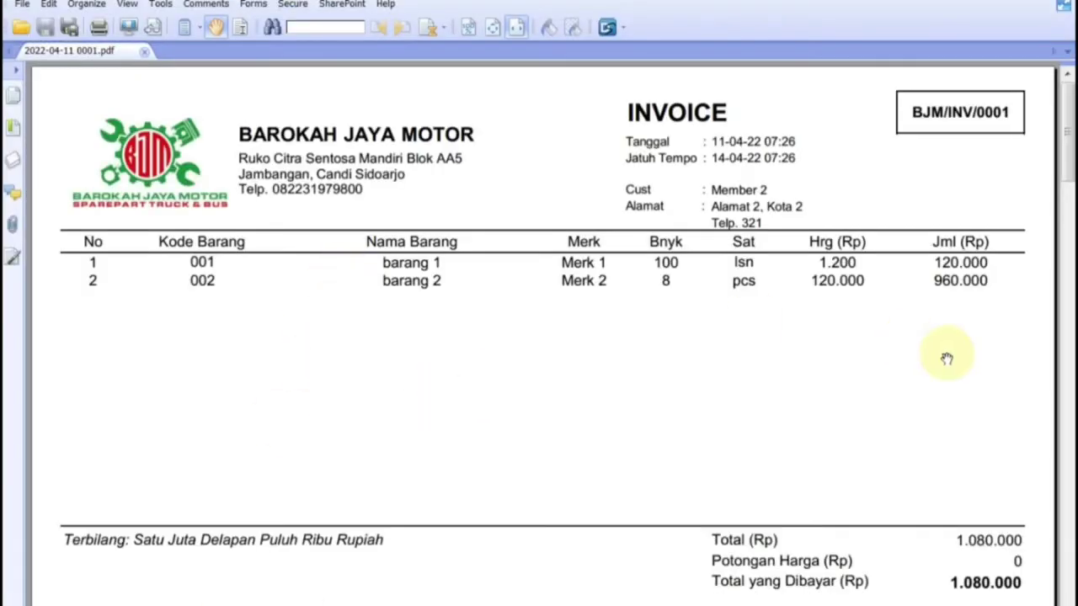
{"action": "mouse_move", "coordinate": [1070, 137]}
{"action": "left_mouse_down"}
{"action": "mouse_move", "coordinate": [1067, 531]}
{"action": "mouse_move", "coordinate": [1068, 131]}
{"action": "left_mouse_up"}
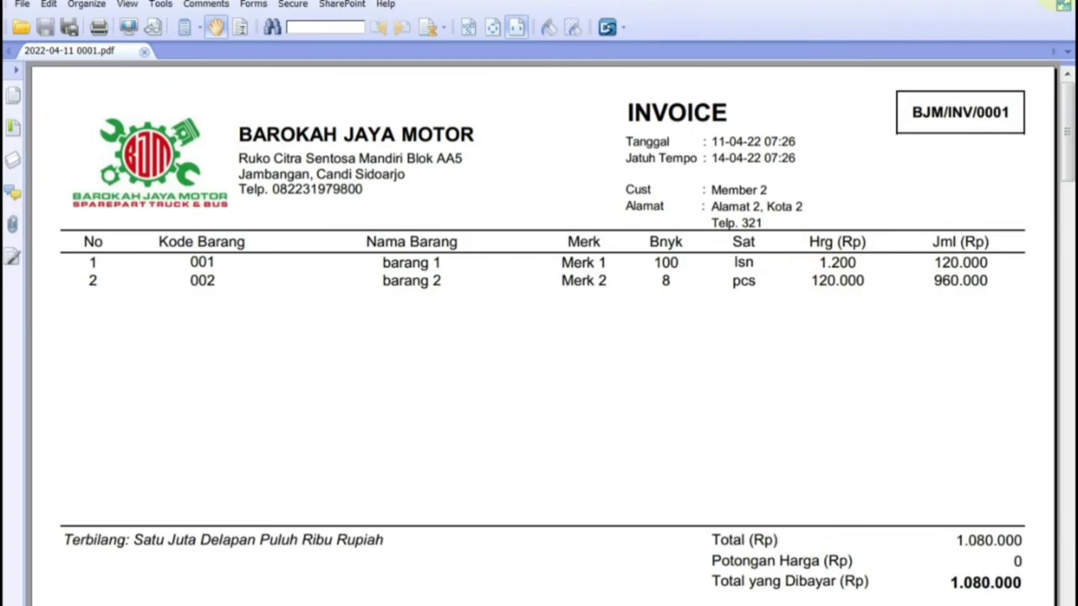
{"action": "left_click", "coordinate": [1068, 5]}
{"action": "left_click", "coordinate": [664, 272]}
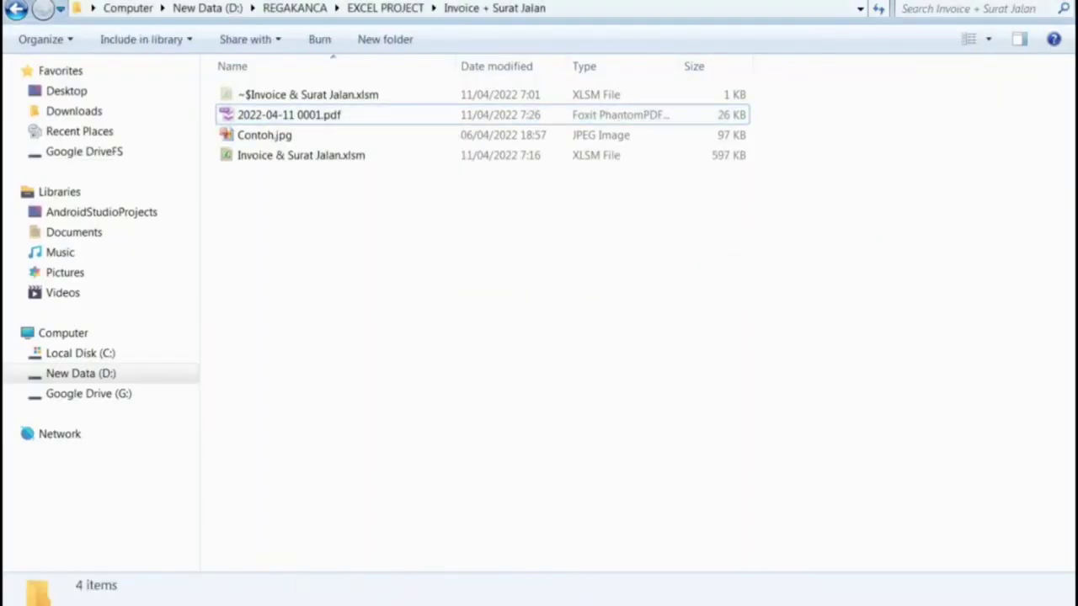
{"action": "key", "text": "alt+Tab"}
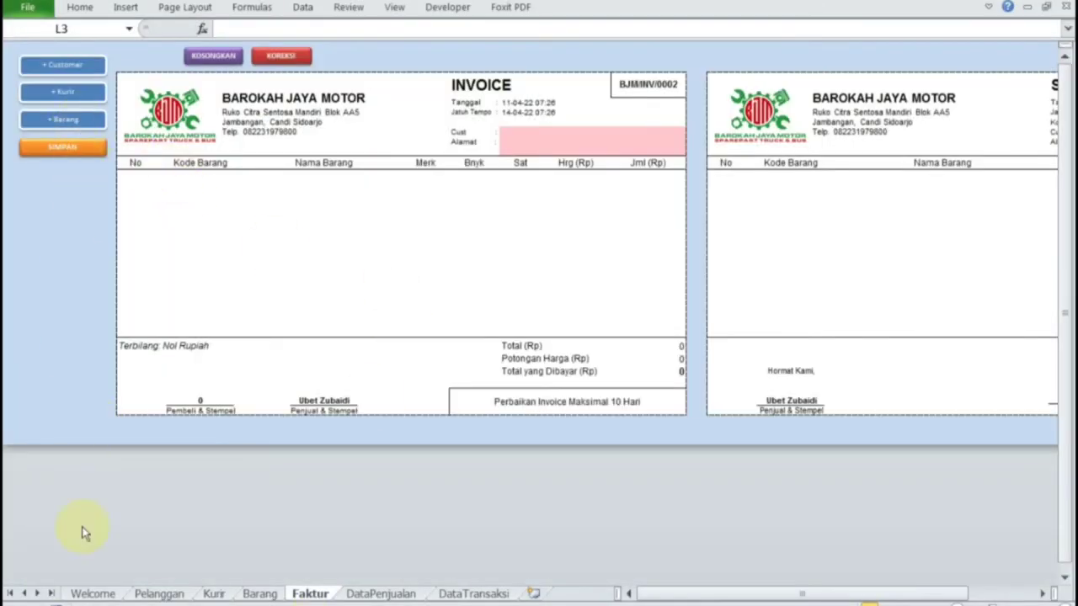
On the Welcome sheet, change Langsung Print from Simpan PDF to Print
{"action": "left_click", "coordinate": [98, 595]}
{"action": "left_click", "coordinate": [336, 237]}
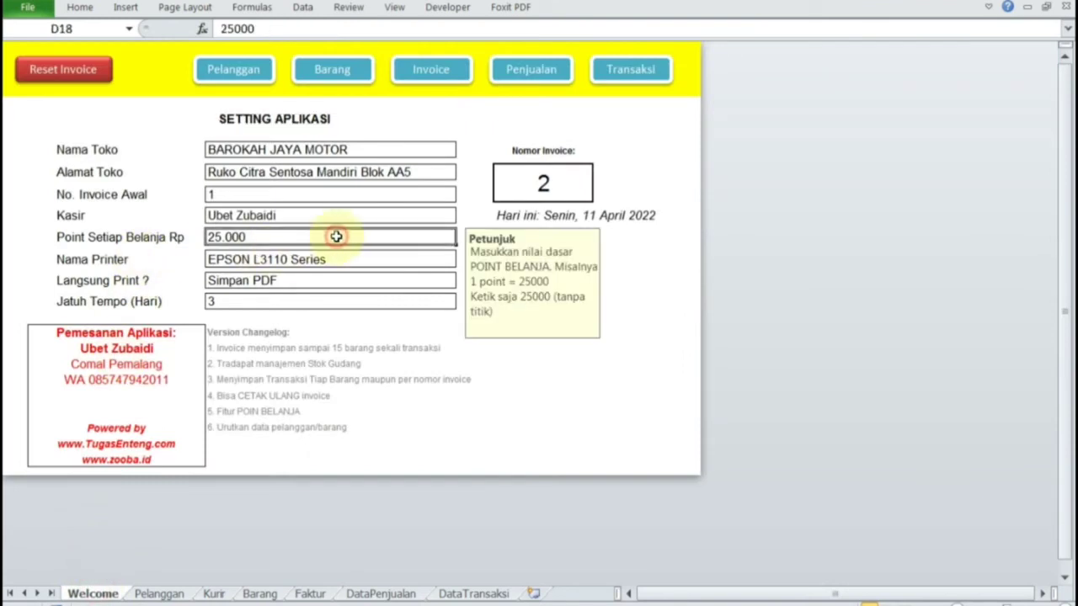
{"action": "left_click", "coordinate": [420, 278]}
{"action": "left_click", "coordinate": [460, 280]}
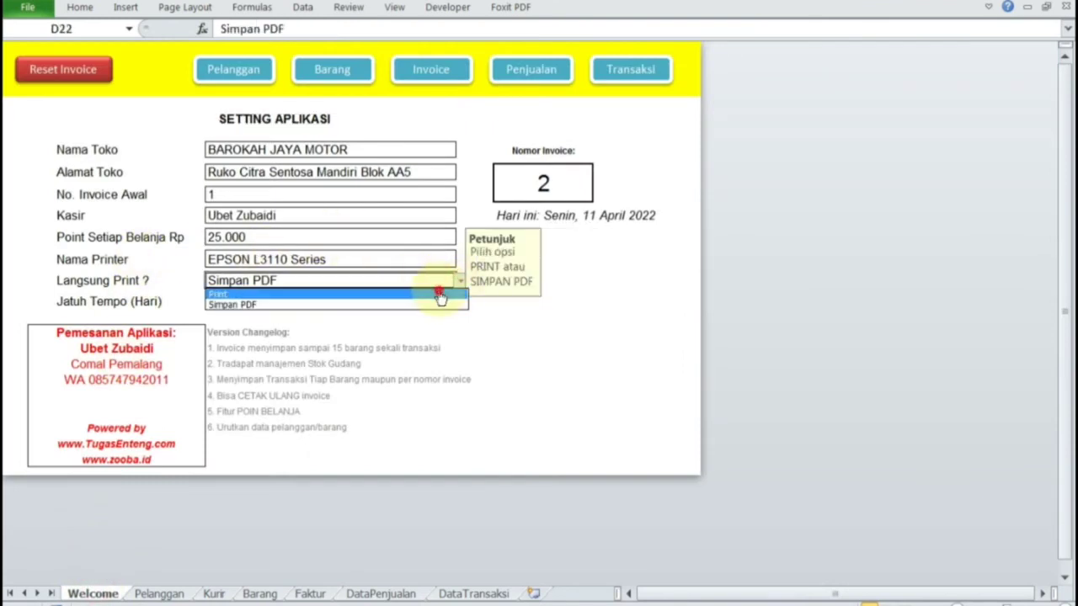
{"action": "left_click", "coordinate": [438, 292]}
Review DataPenjualan and DataTransaksi, now showing two transactions totalling 1.081.500
{"action": "left_click", "coordinate": [403, 595]}
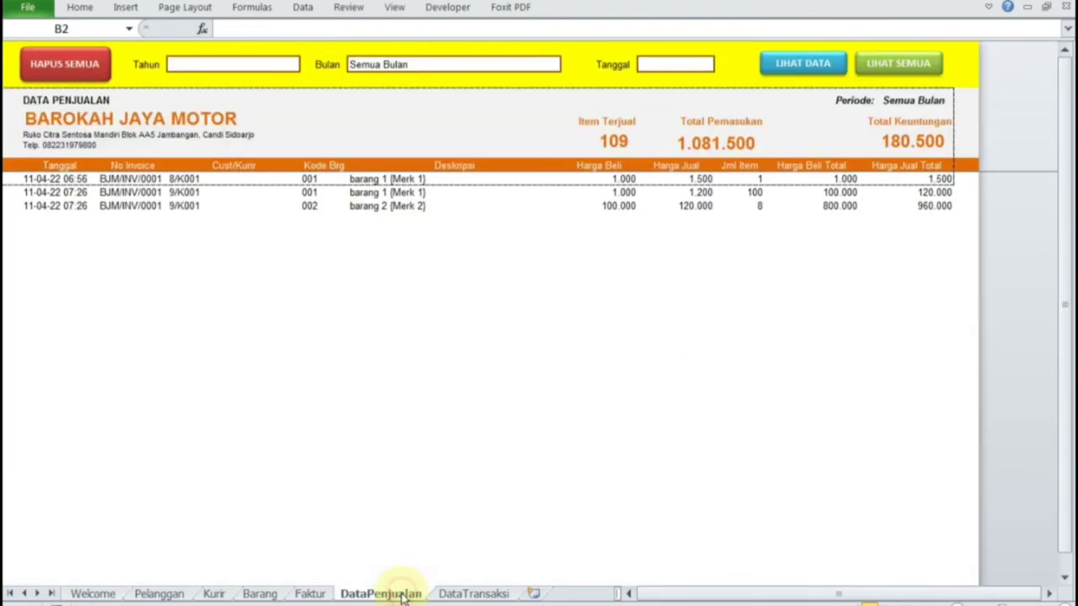
{"action": "left_click", "coordinate": [459, 596]}
{"action": "left_click", "coordinate": [394, 594]}
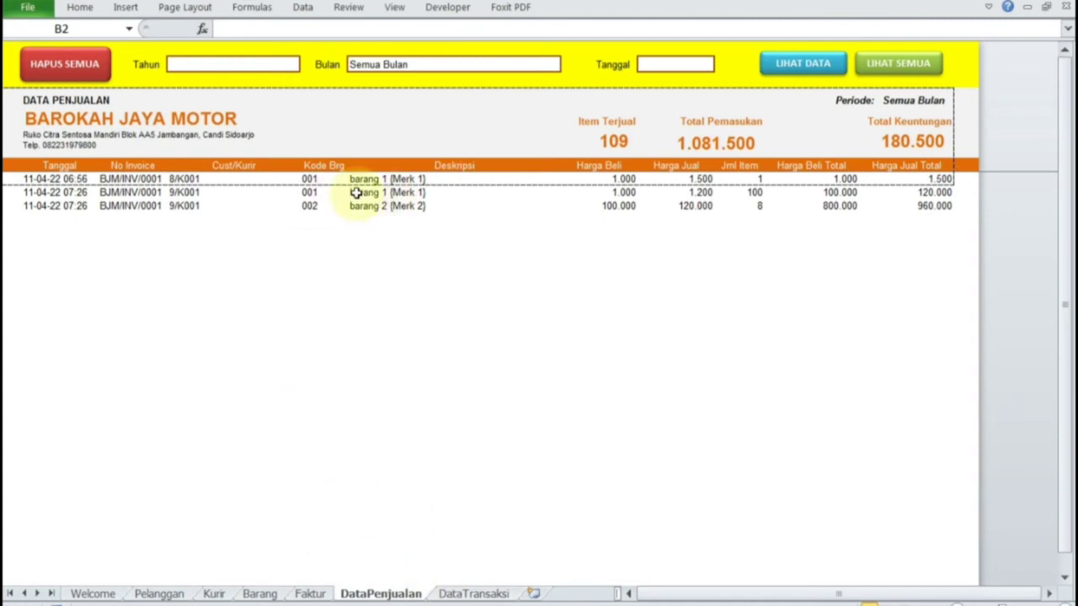
{"action": "left_click", "coordinate": [474, 595]}
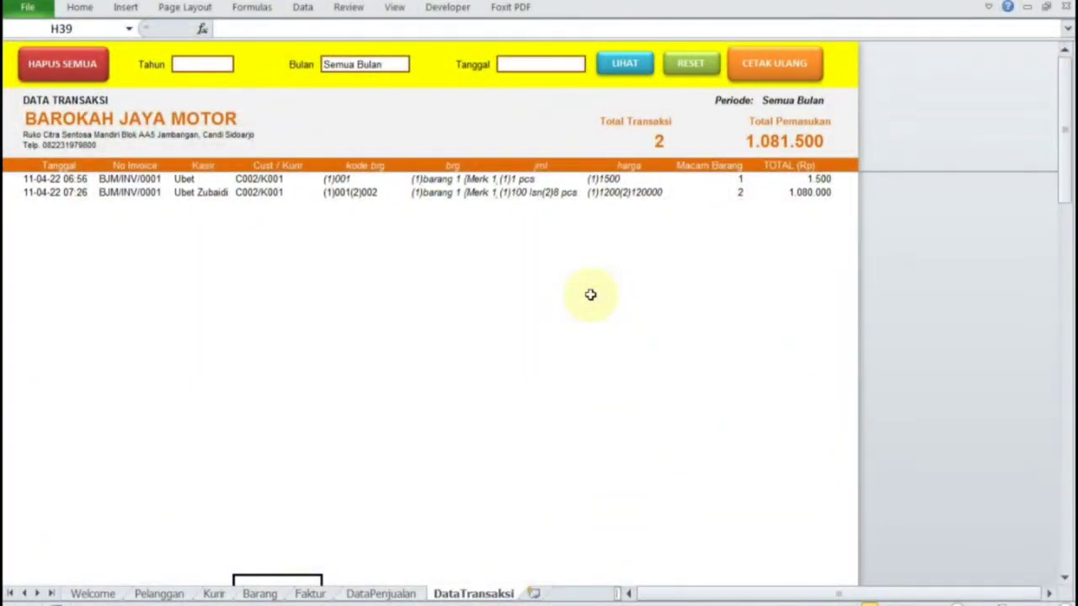
{"action": "left_click", "coordinate": [756, 67]}
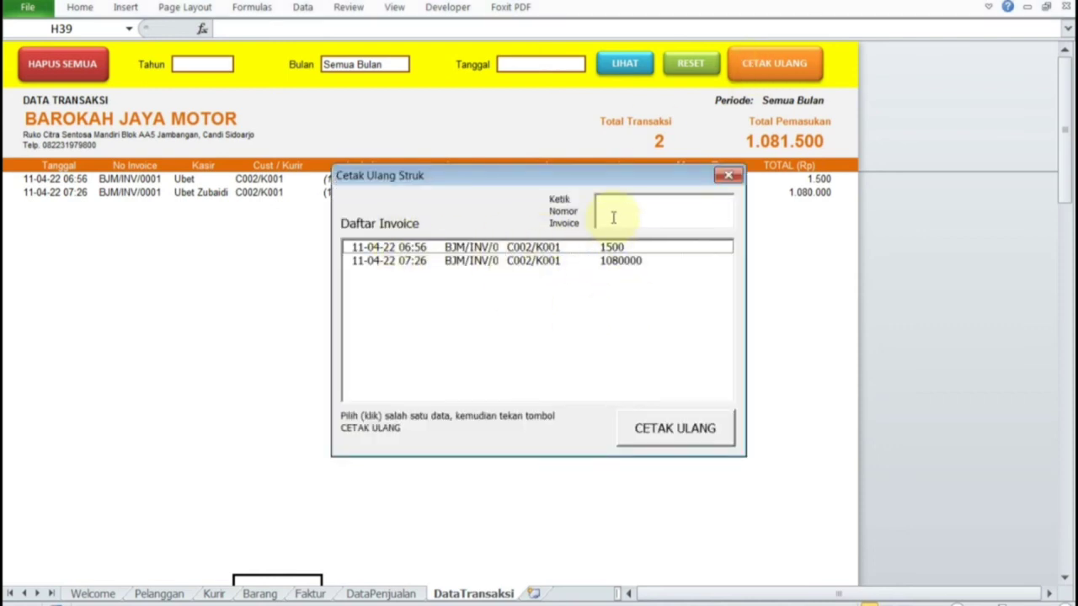
{"action": "left_click", "coordinate": [529, 263]}
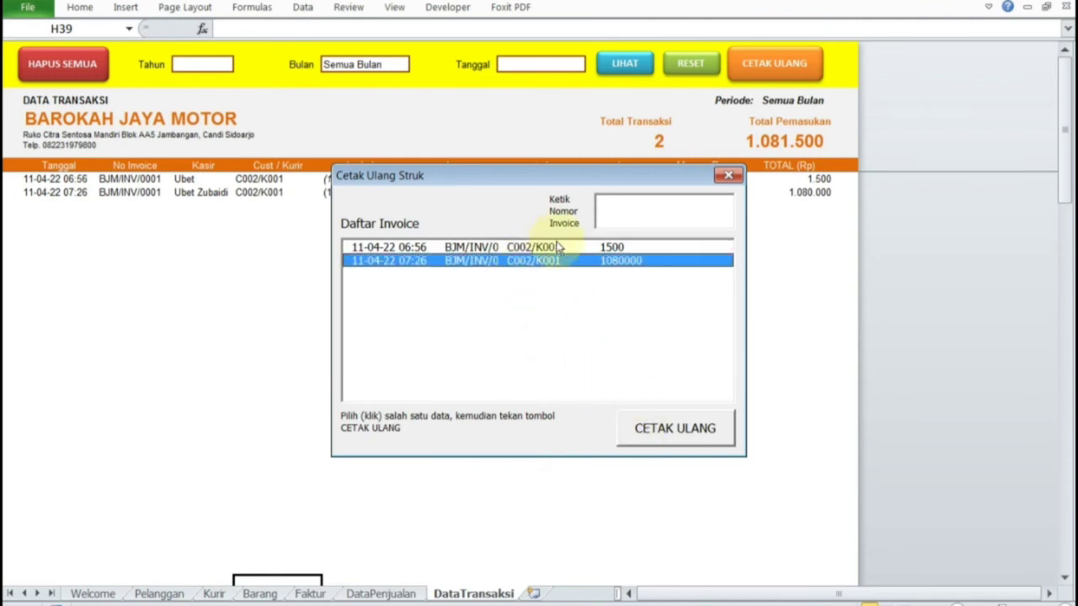
{"action": "left_click", "coordinate": [642, 428]}
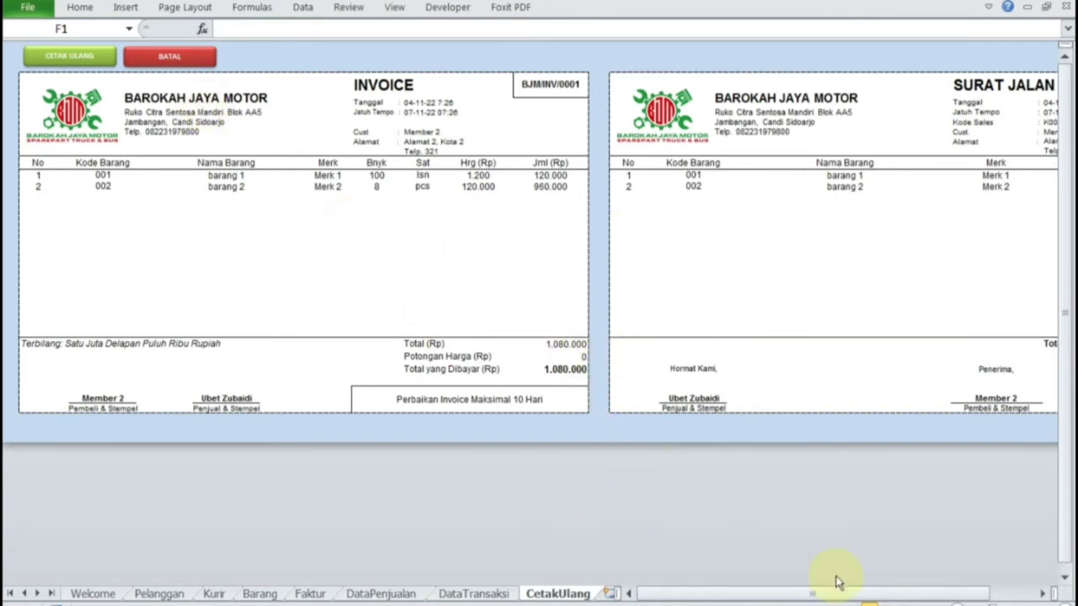
{"action": "left_click_drag", "start_coordinate": [822, 594], "coordinate": [741, 585]}
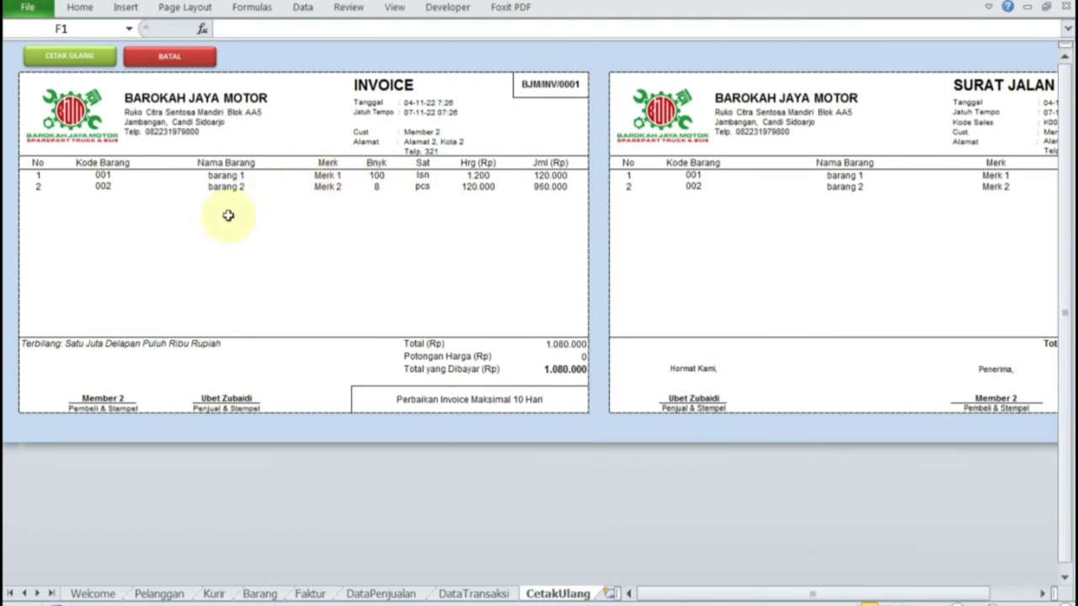
{"action": "left_click", "coordinate": [93, 594]}
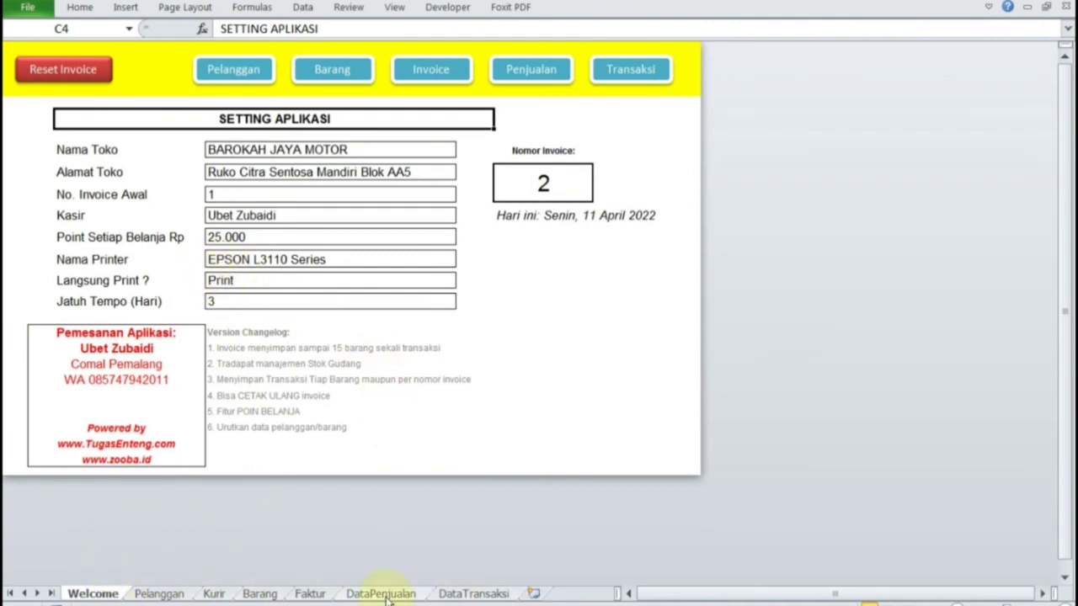
From DataTransaksi, load the 07:26 invoice worth 1080000 for reprint and open its print preview
{"action": "left_click", "coordinate": [476, 593]}
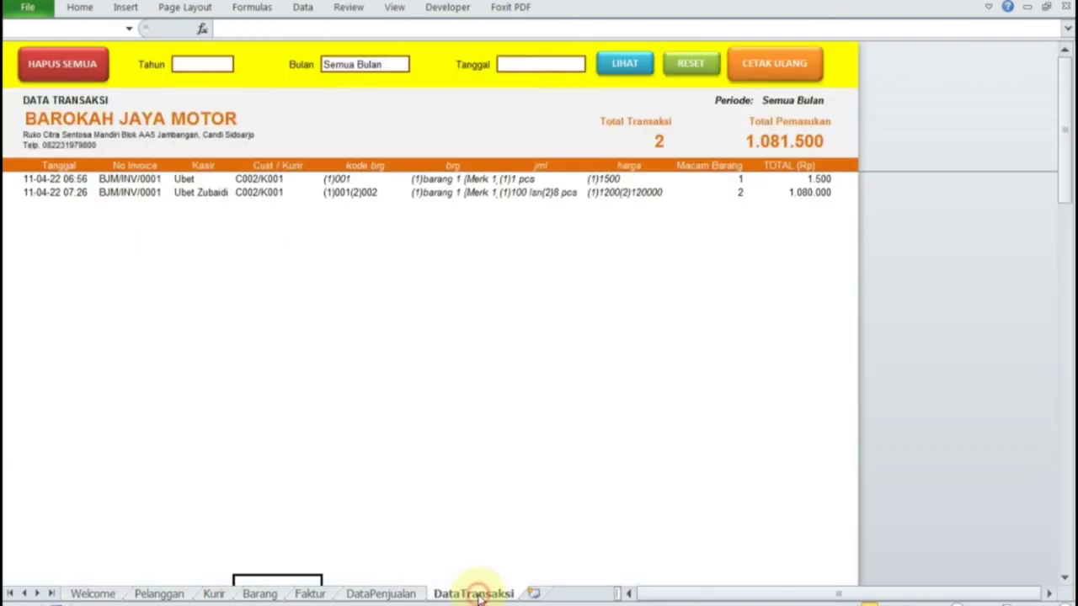
{"action": "left_click", "coordinate": [792, 69]}
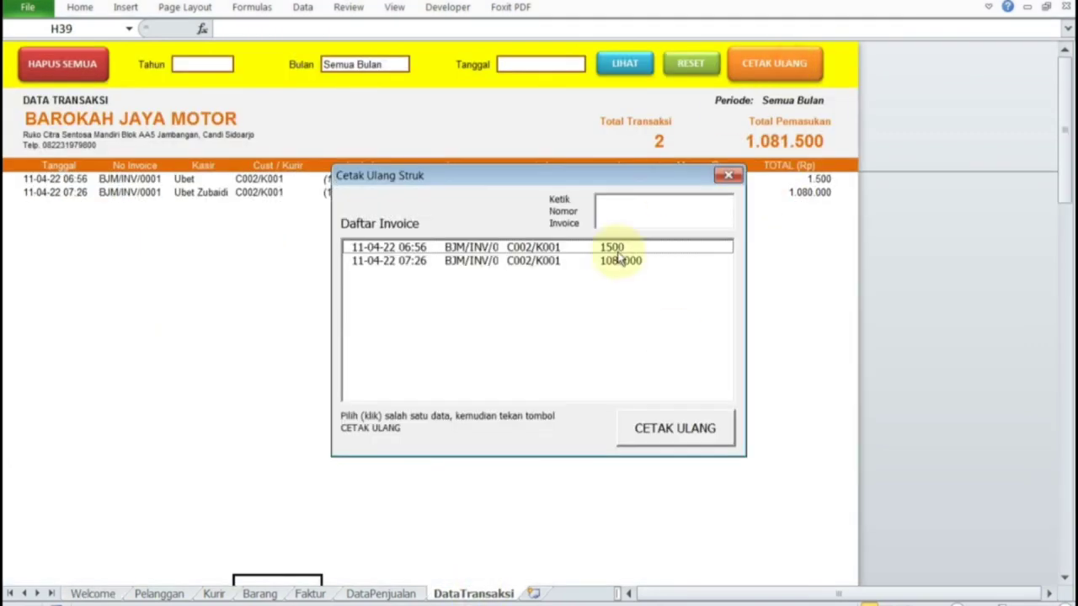
{"action": "left_click", "coordinate": [625, 262]}
{"action": "left_click", "coordinate": [658, 438]}
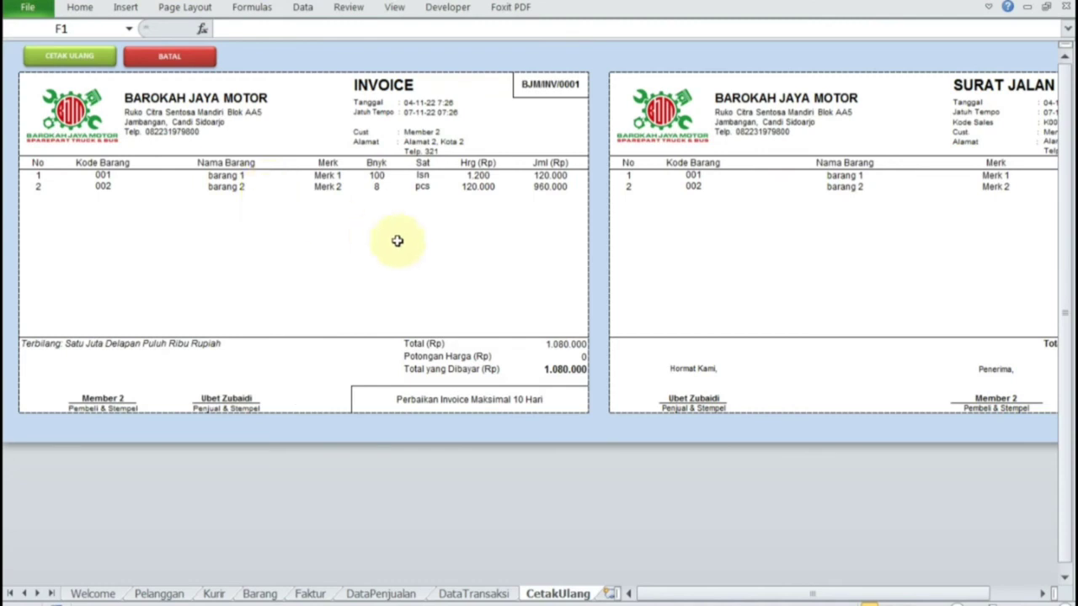
{"action": "key", "text": "ctrl+p"}
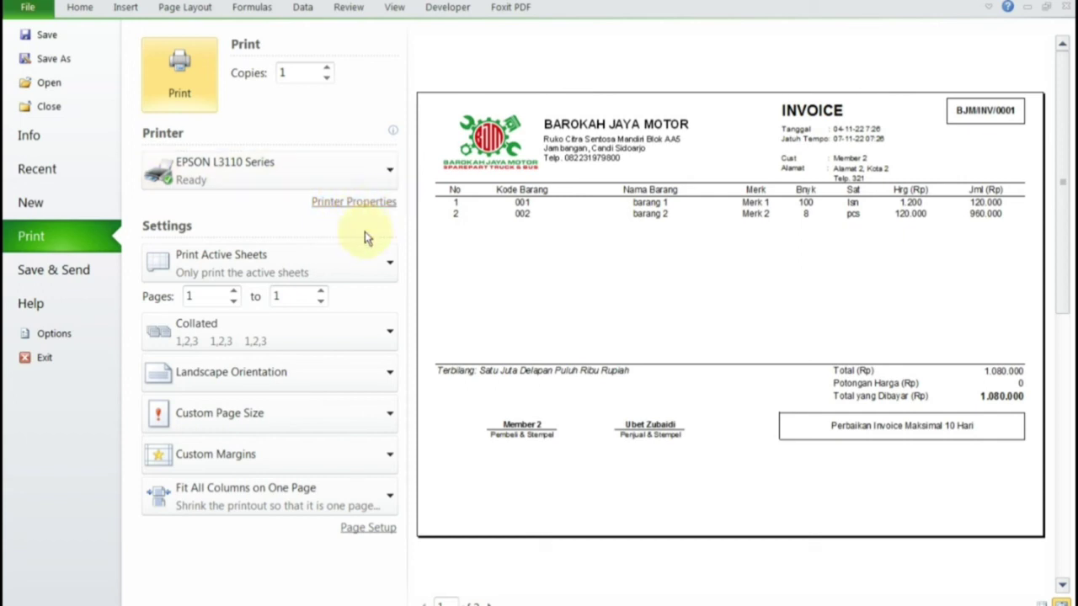
Set the invoice to A4 210 x 297 mm portrait, then check both preview pages, including SURAT JALAN
{"action": "left_click", "coordinate": [377, 534]}
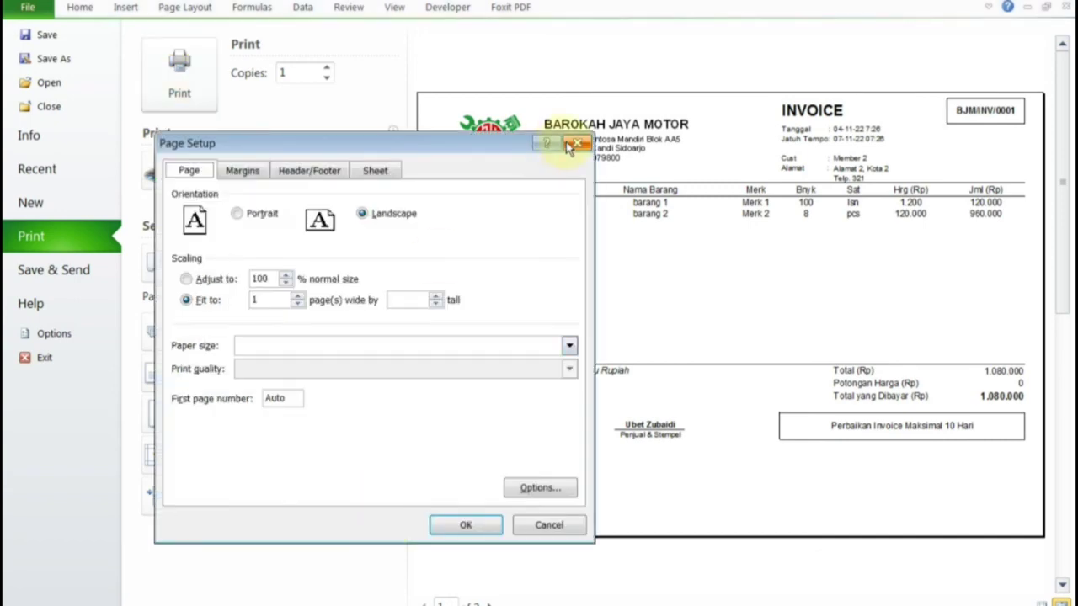
{"action": "left_click", "coordinate": [575, 145]}
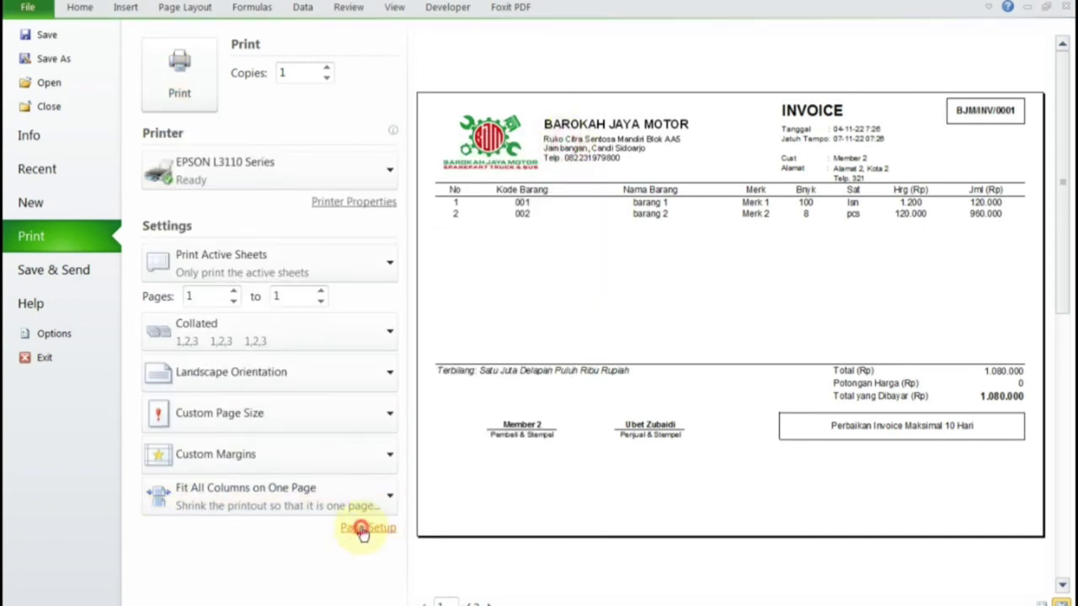
{"action": "left_click", "coordinate": [362, 530]}
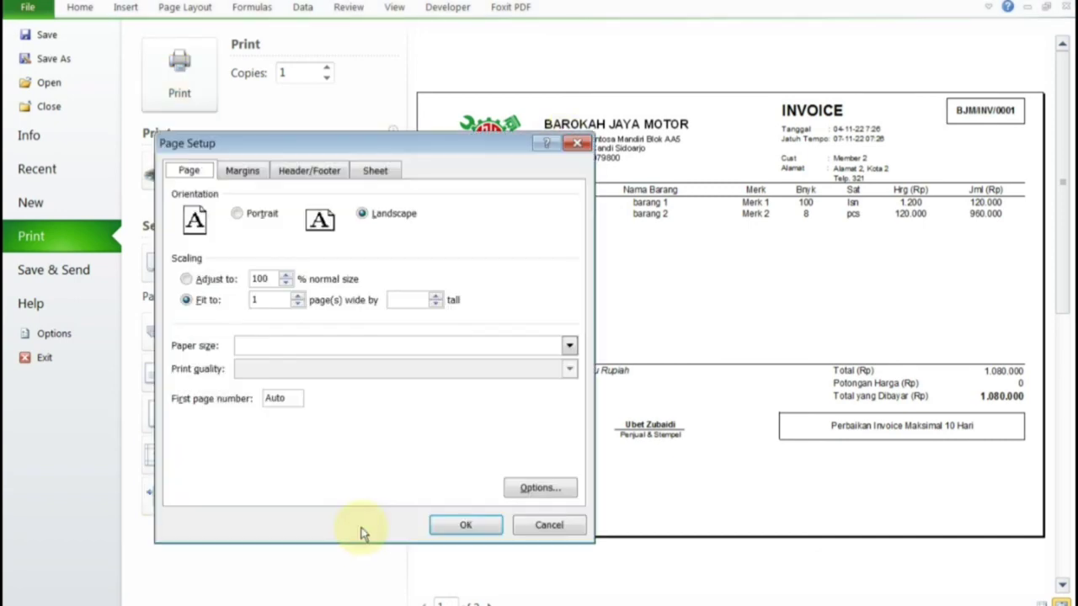
{"action": "left_click", "coordinate": [372, 345]}
{"action": "left_click", "coordinate": [360, 365]}
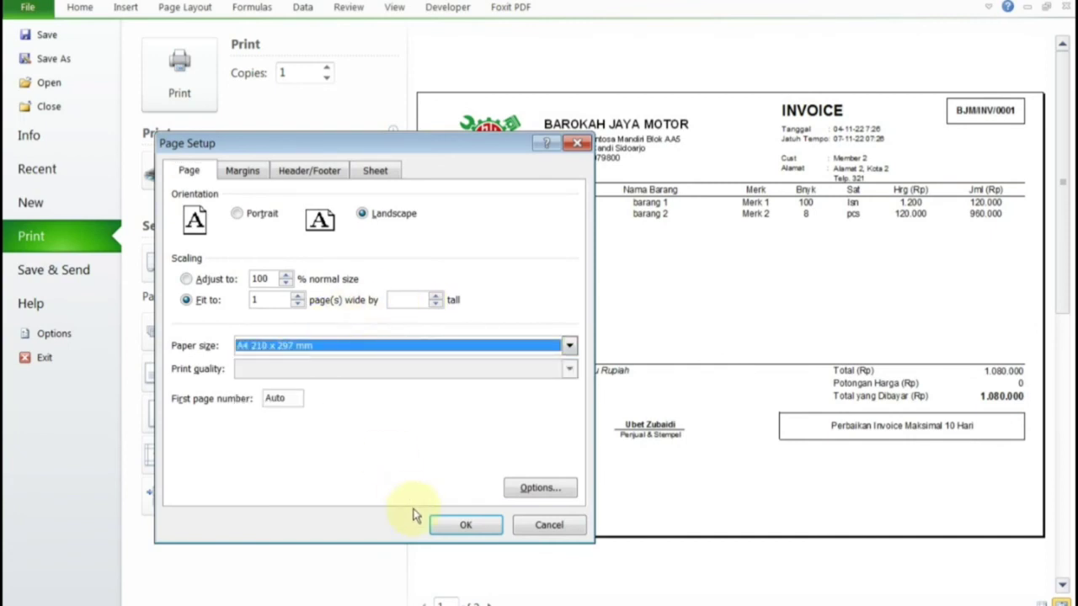
{"action": "left_click", "coordinate": [286, 171]}
{"action": "left_click", "coordinate": [199, 172]}
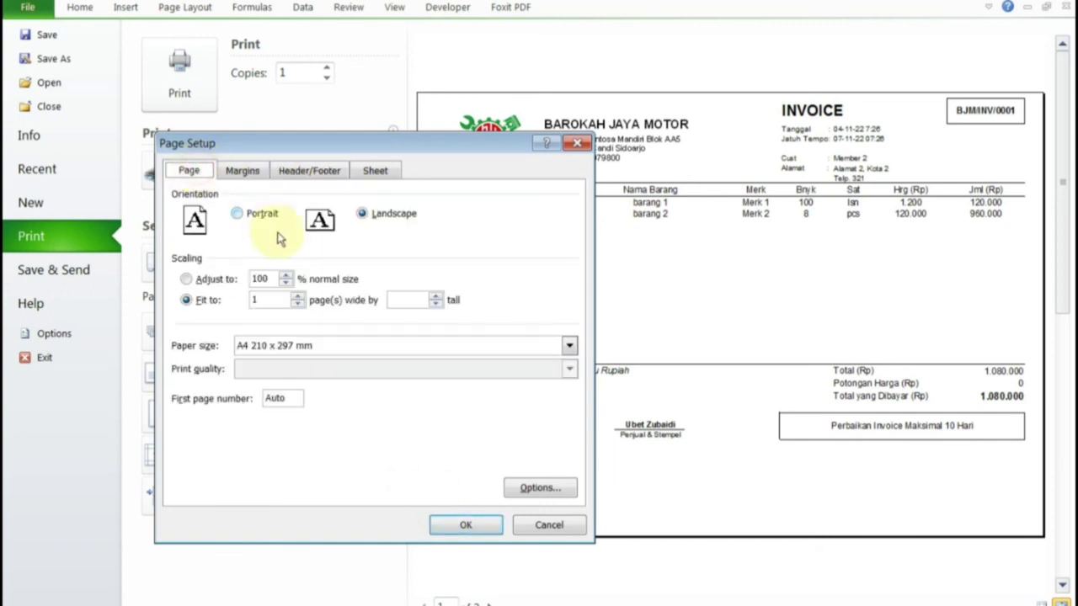
{"action": "left_click", "coordinate": [238, 216]}
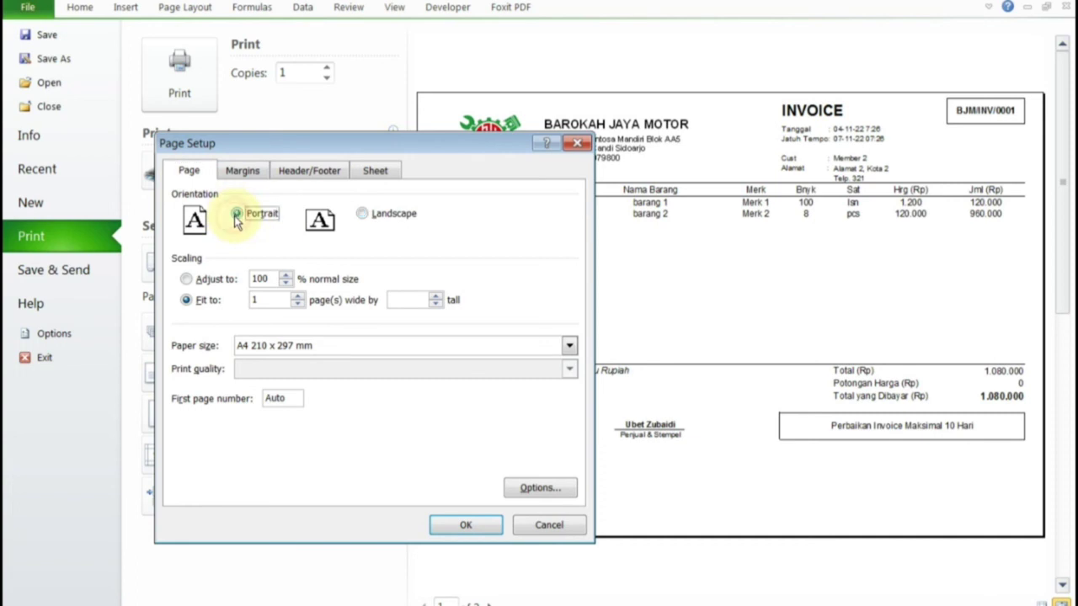
{"action": "left_click", "coordinate": [468, 526]}
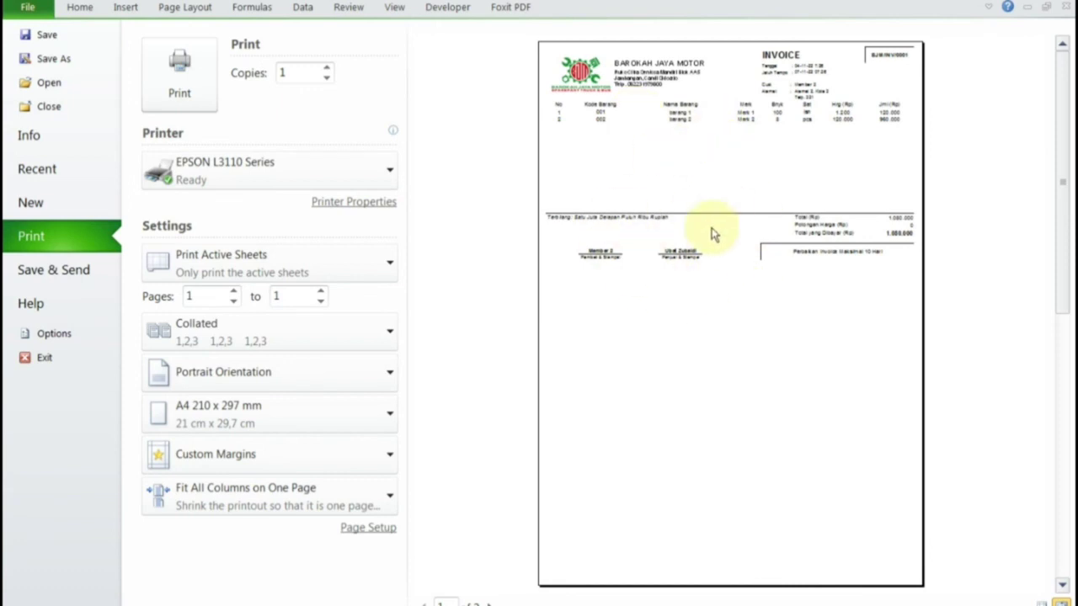
{"action": "left_click", "coordinate": [489, 603]}
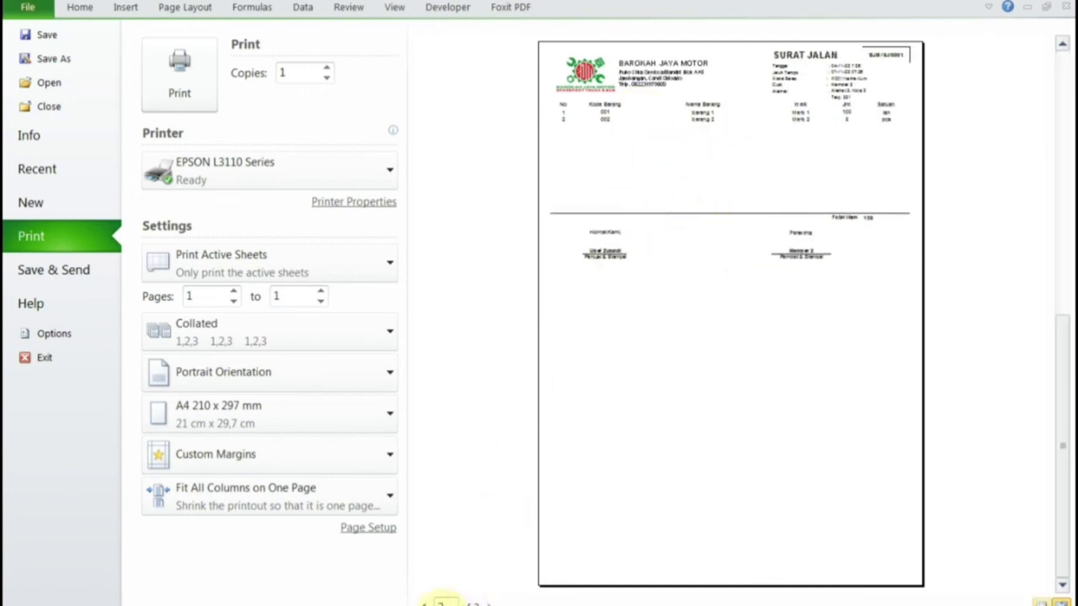
{"action": "left_click", "coordinate": [424, 603]}
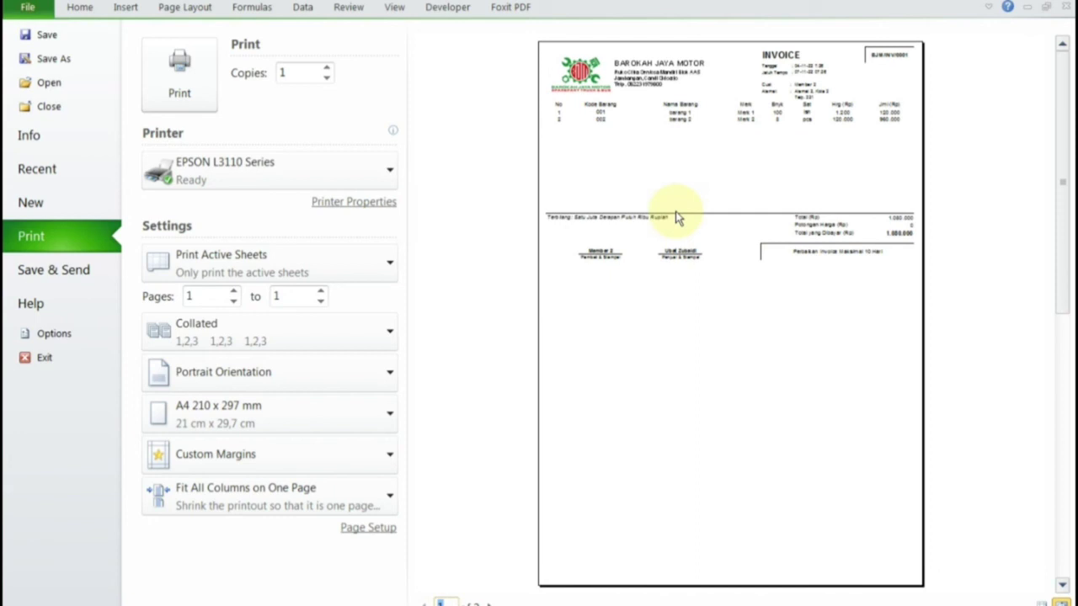
Exit print preview to the CetakUlang sheet showing invoice BJM/INV/0001 and its SURAT JALAN
{"action": "key", "text": "Escape"}
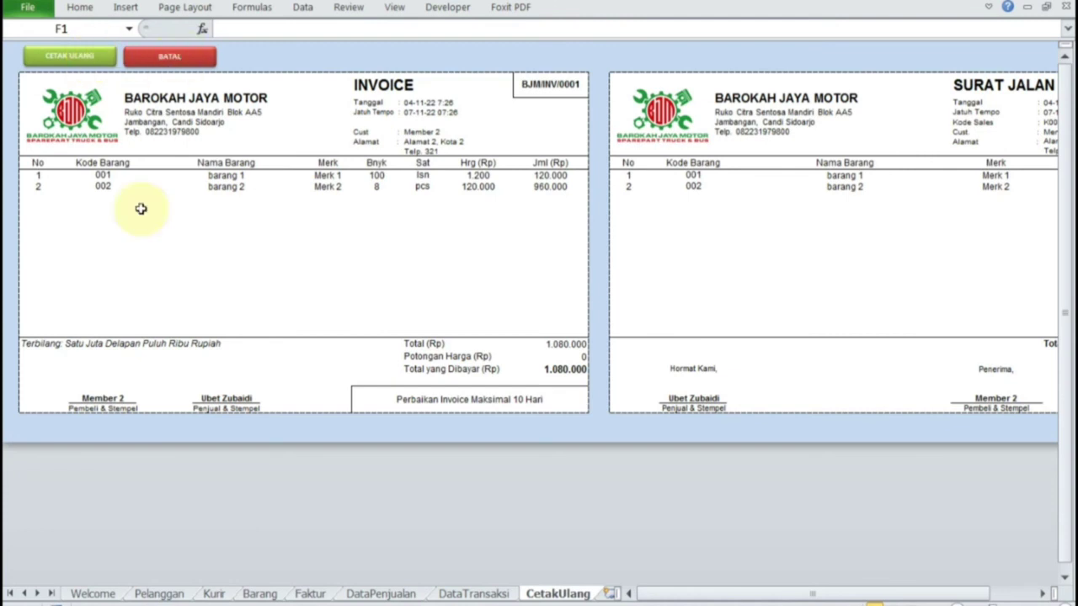
Cancel the reprint with BATAL, returning to the DATA TRANSAKSI log
{"action": "left_click", "coordinate": [162, 54]}
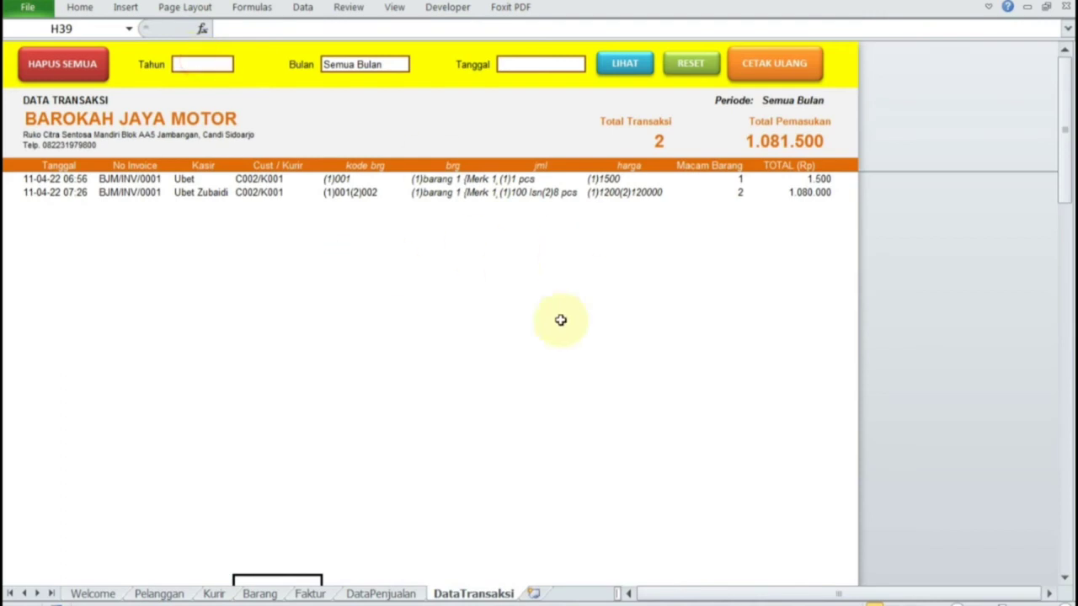